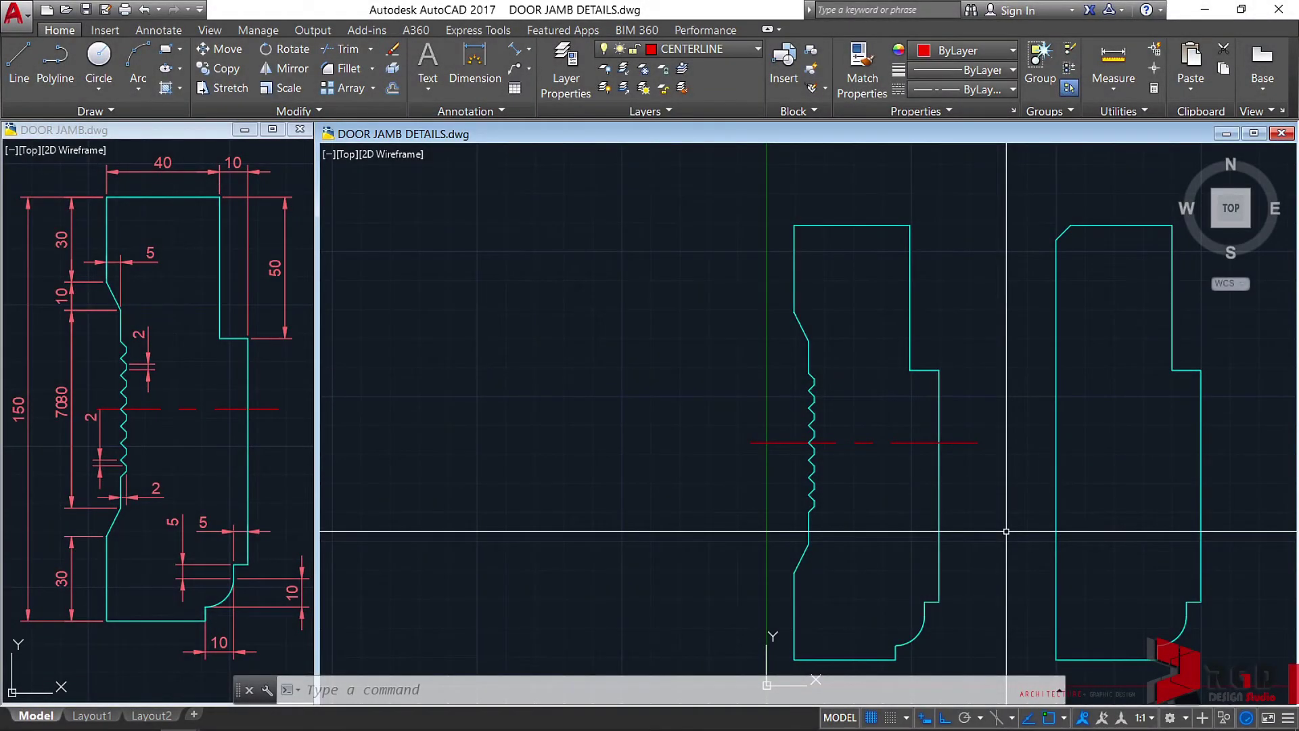
Open the Dimension Style Manager with D and begin a new style named D-2 from ISO-25
type("D")
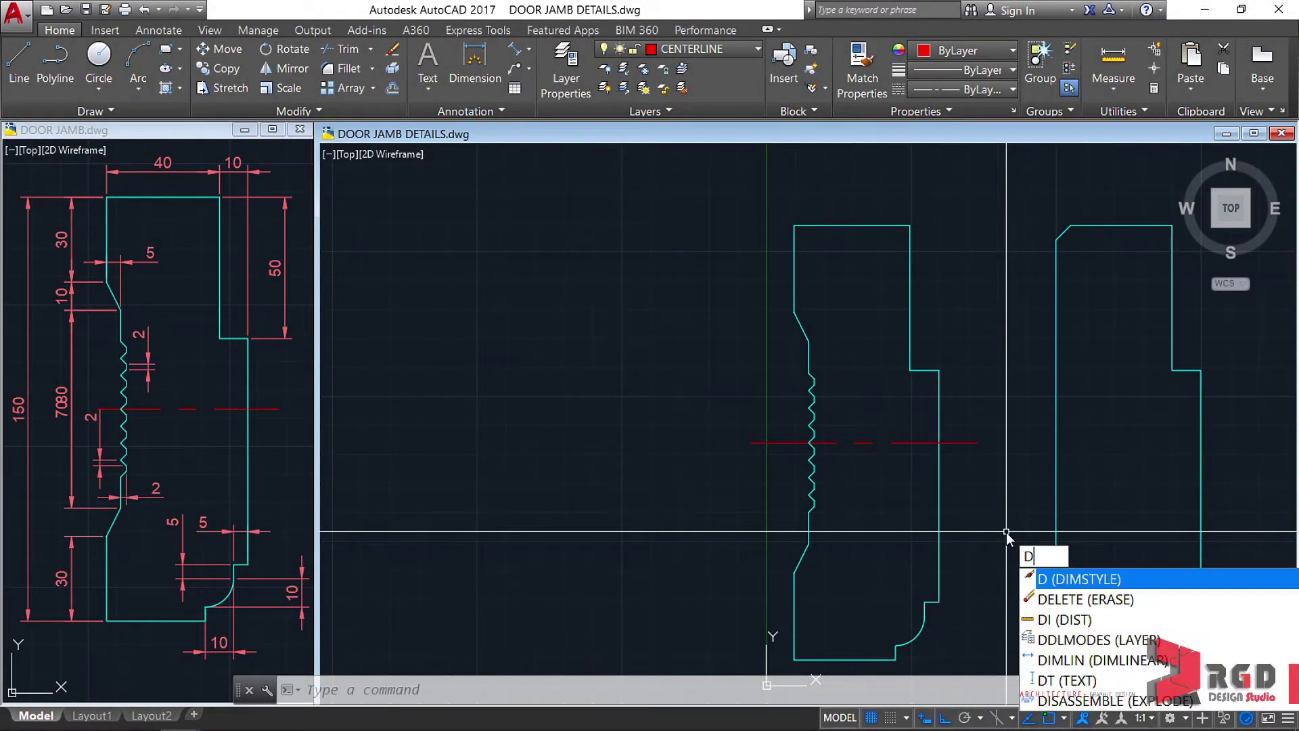
key("Return")
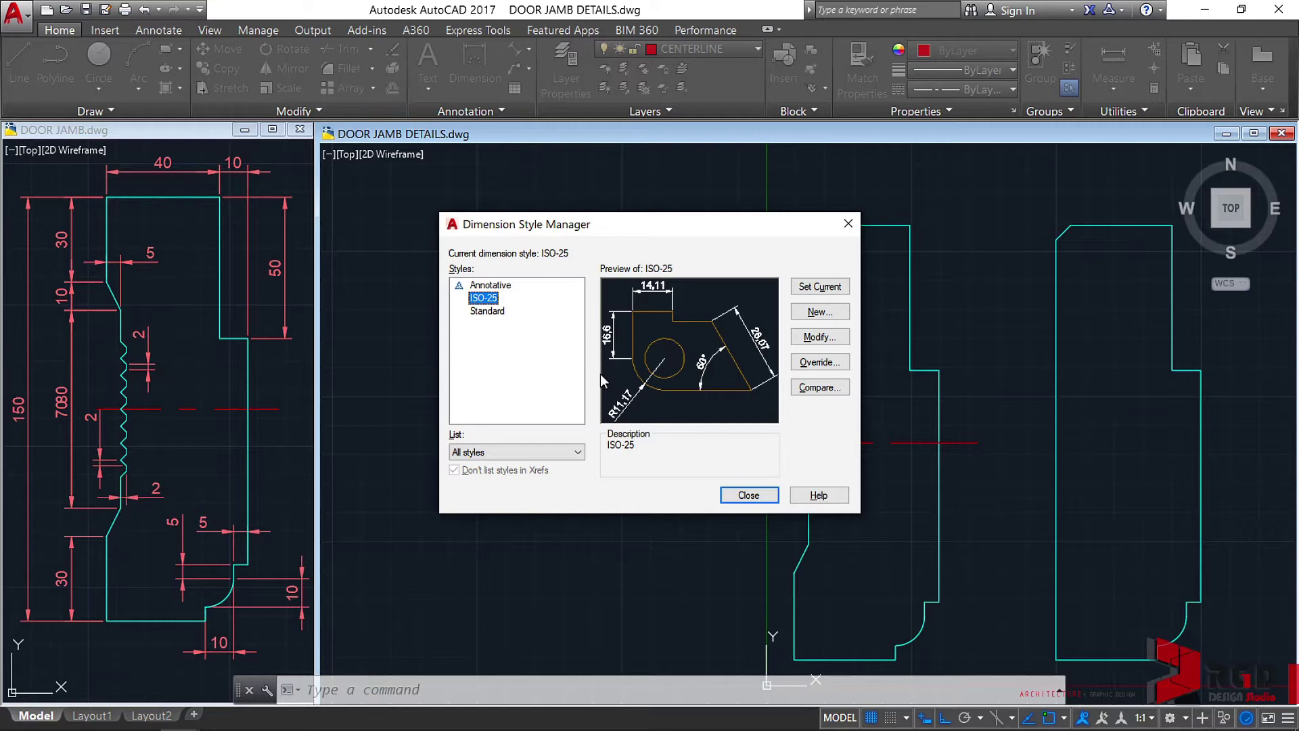
left_click(818, 313)
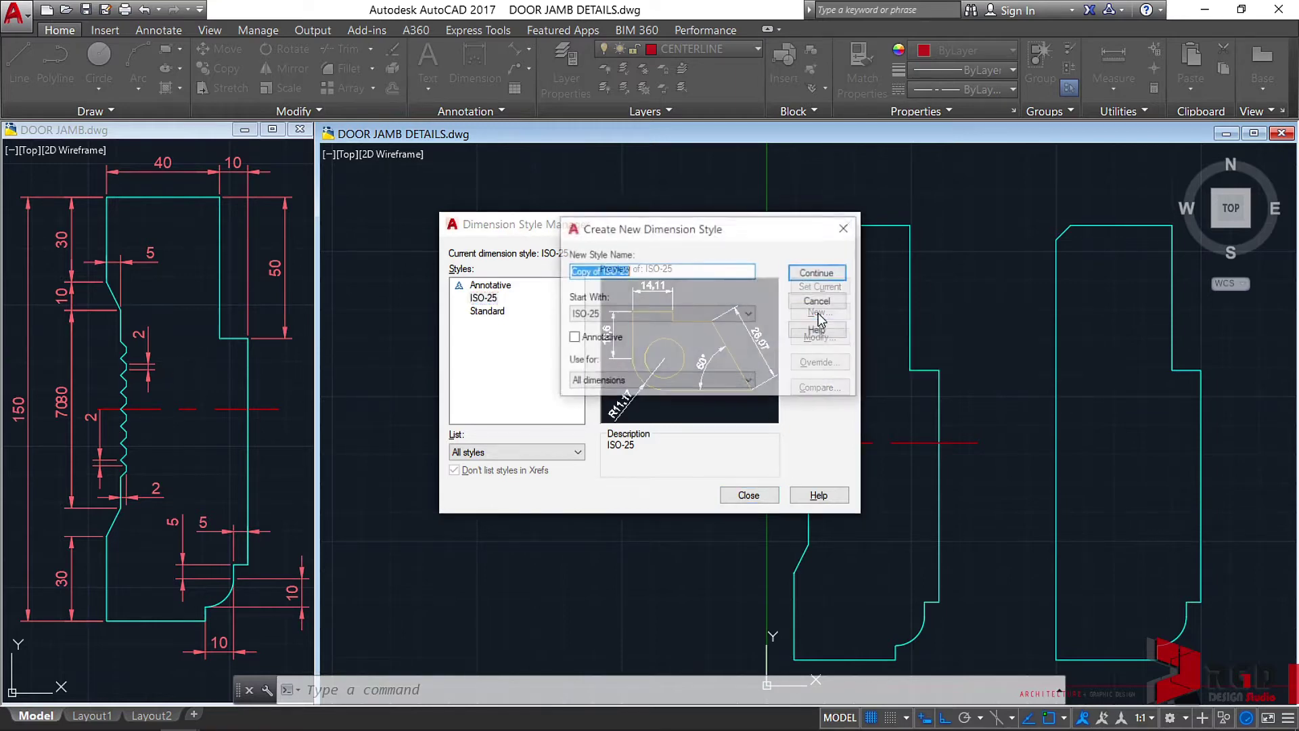
type("D-2")
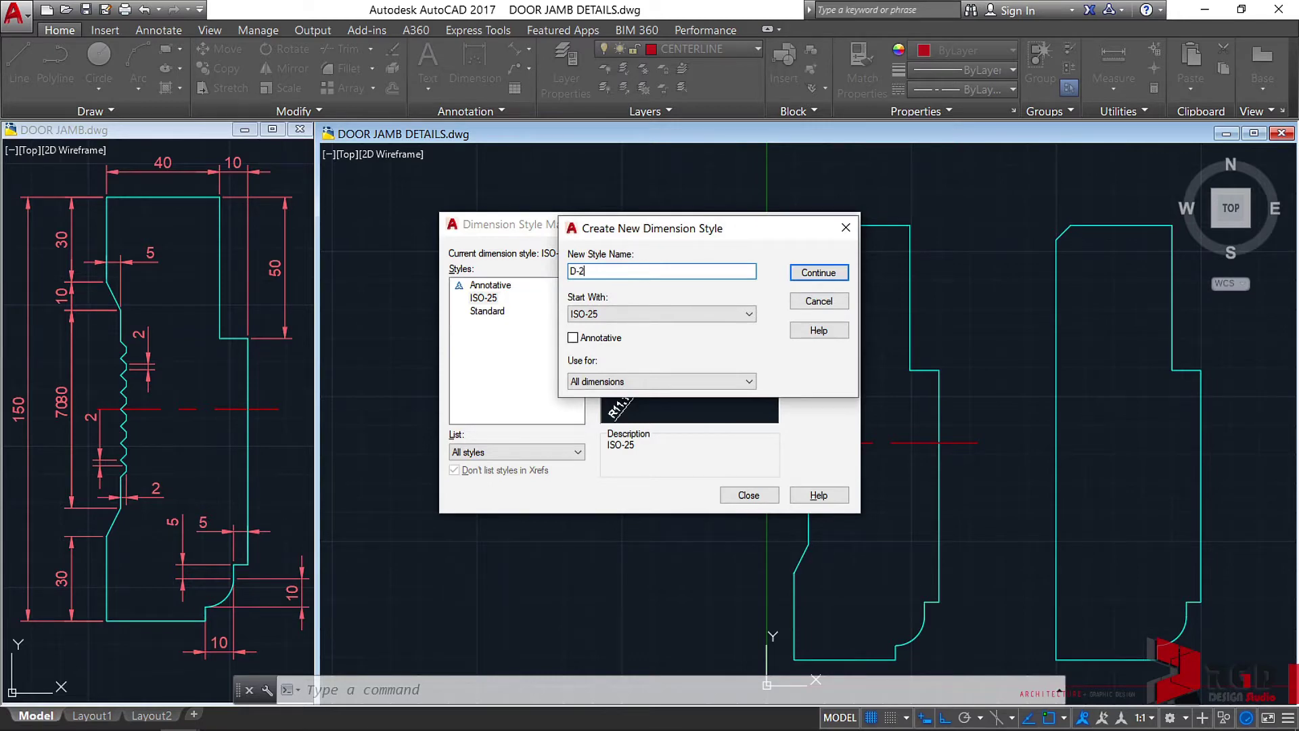
Set D-2's first, second and leader arrowheads to Closed blank with arrow size 2
left_click(819, 274)
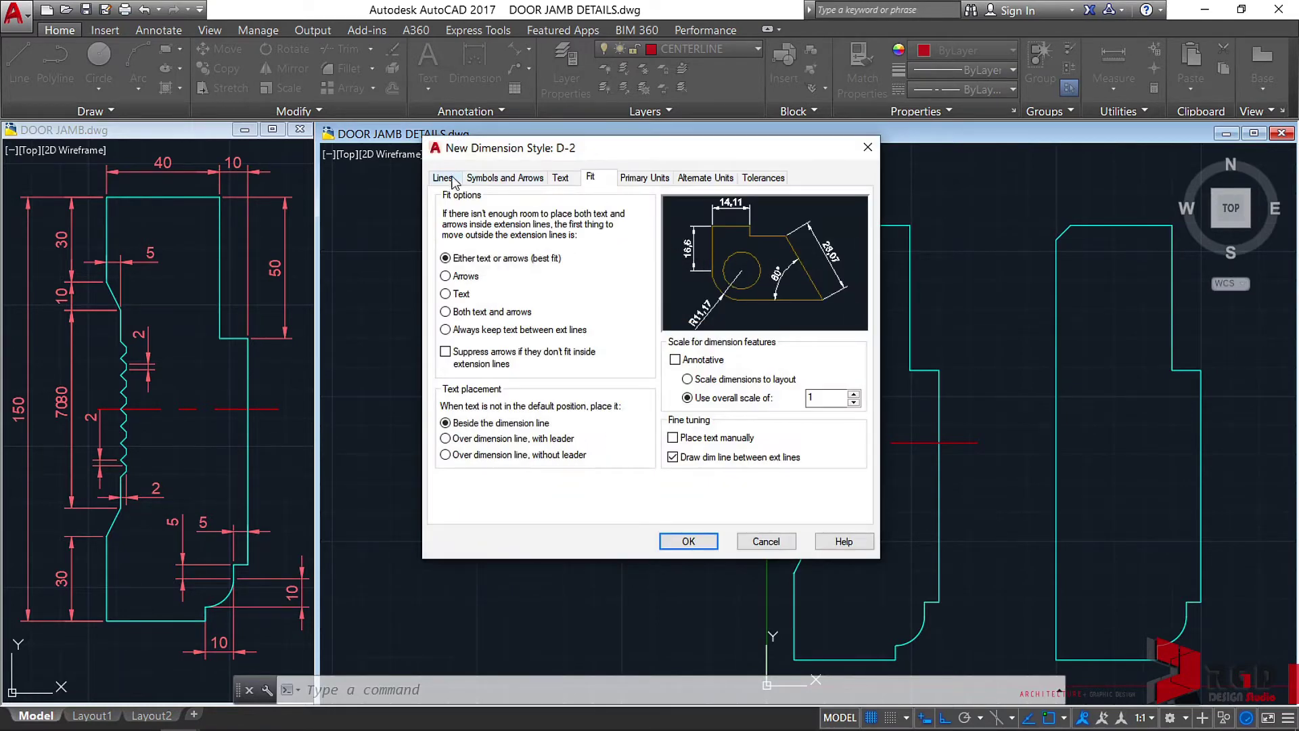
left_click(442, 178)
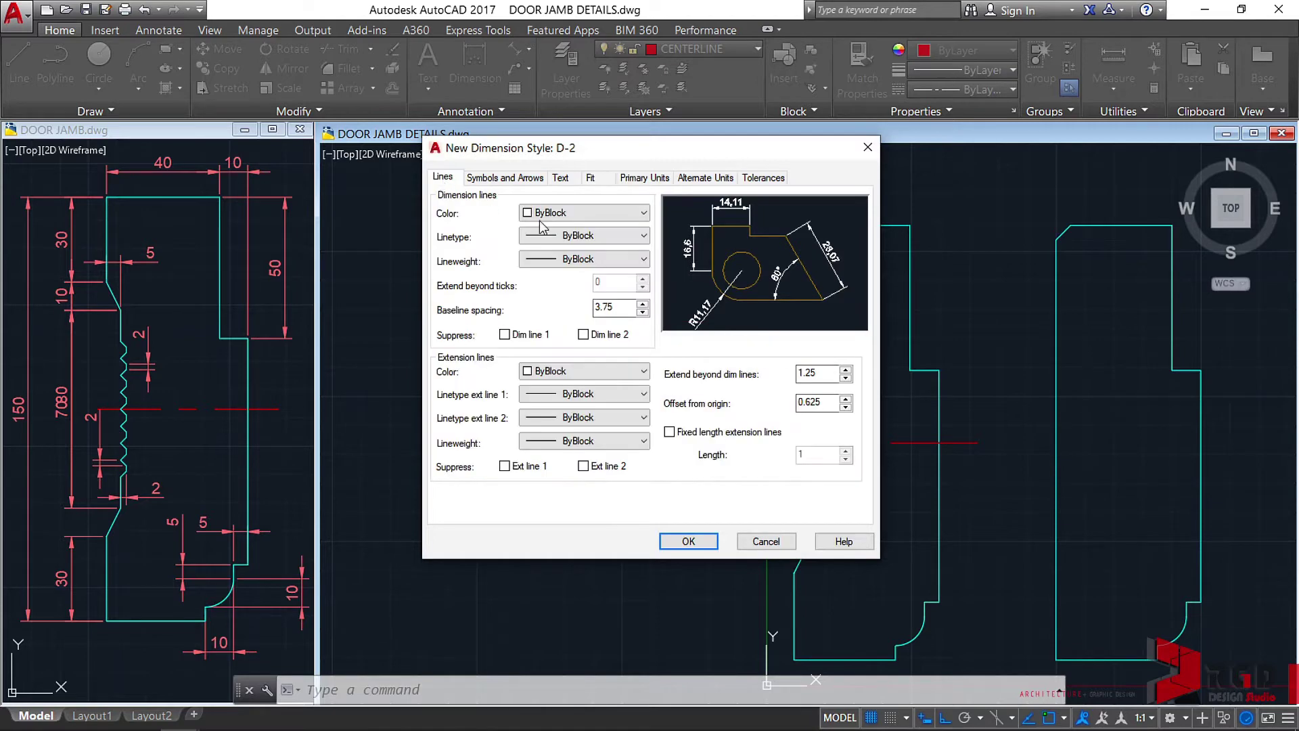
left_click(492, 180)
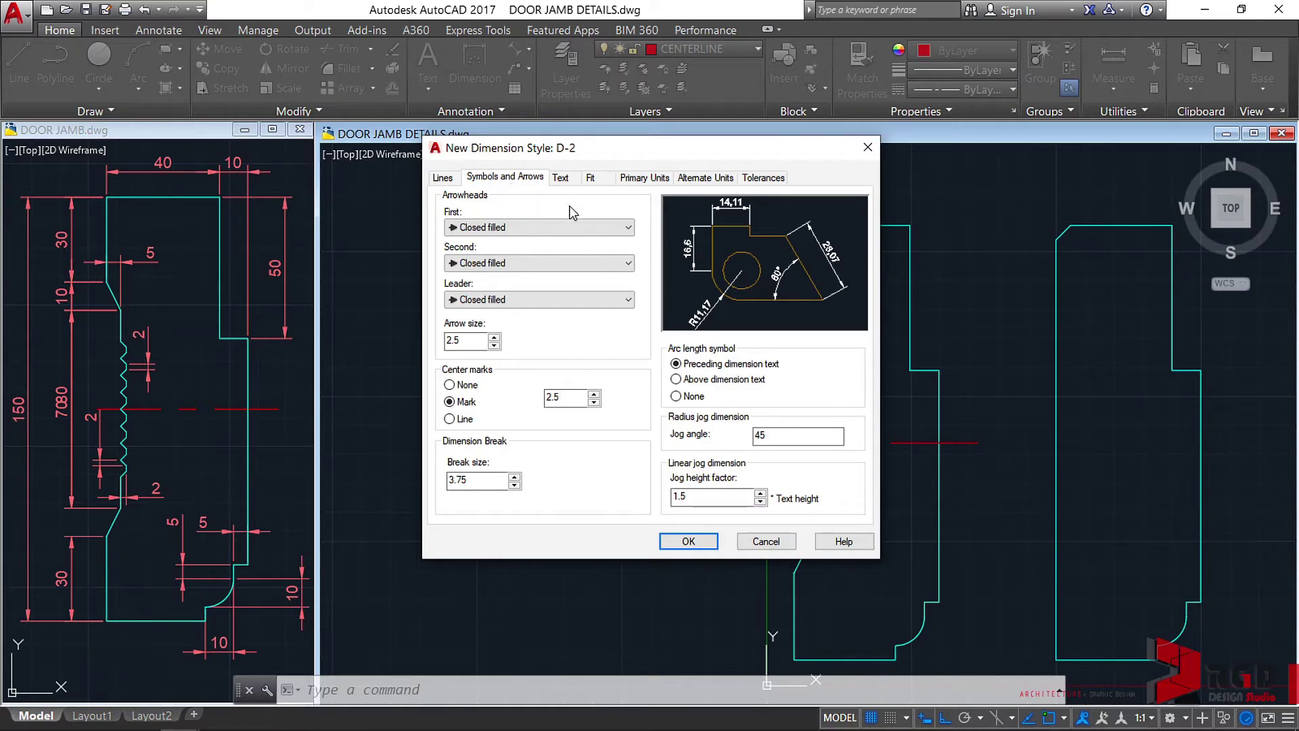
left_click(604, 227)
left_click(506, 258)
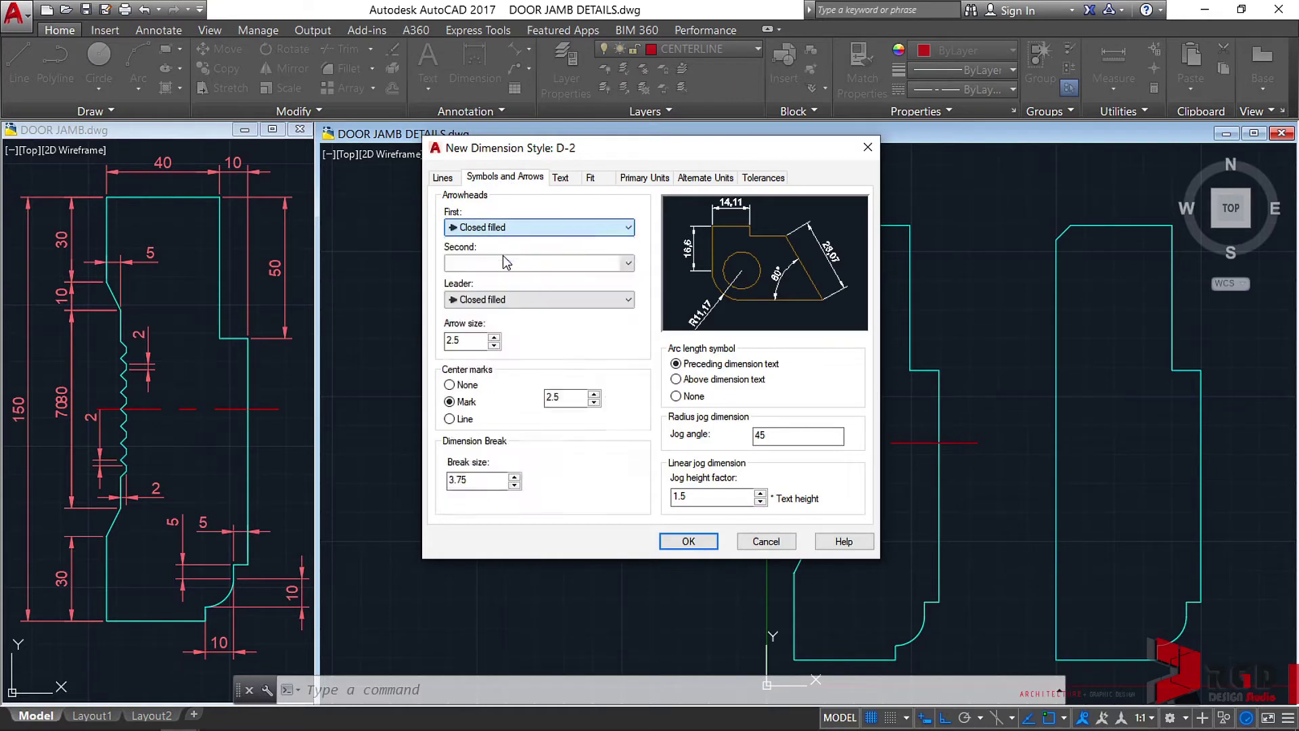
left_click(584, 299)
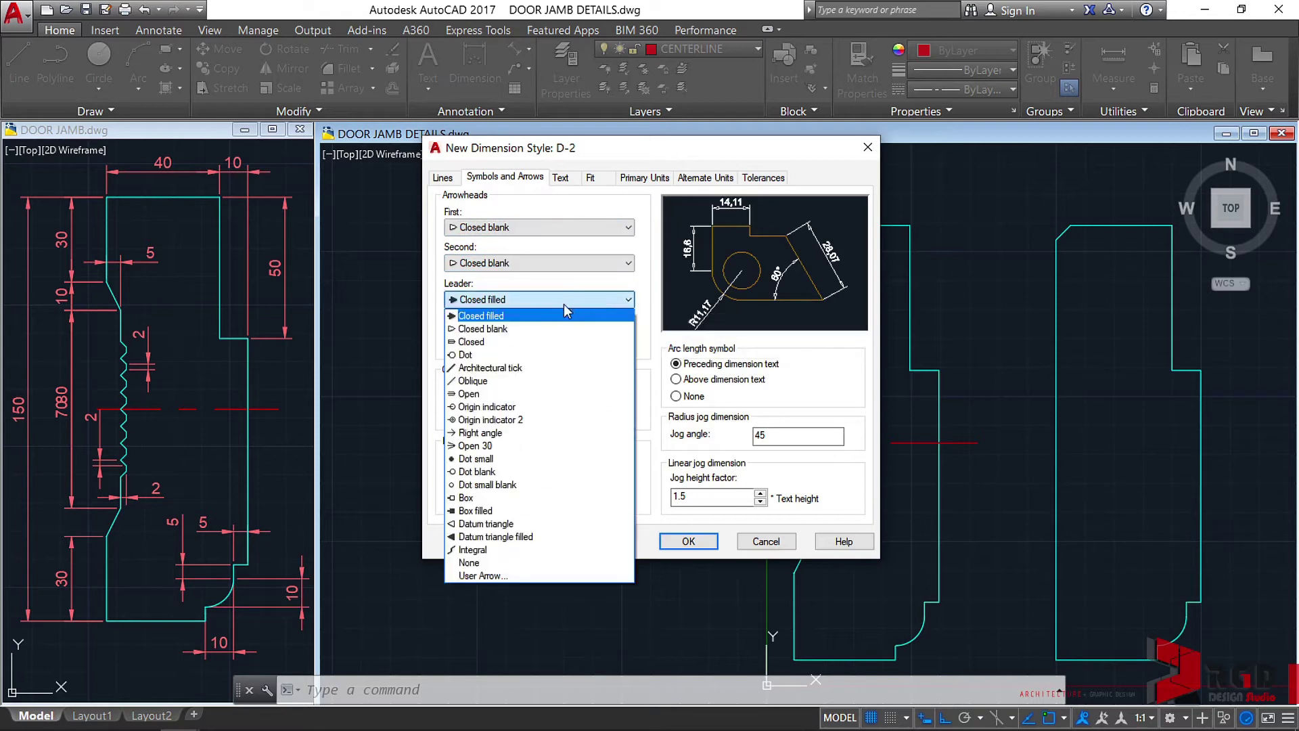
left_click(509, 329)
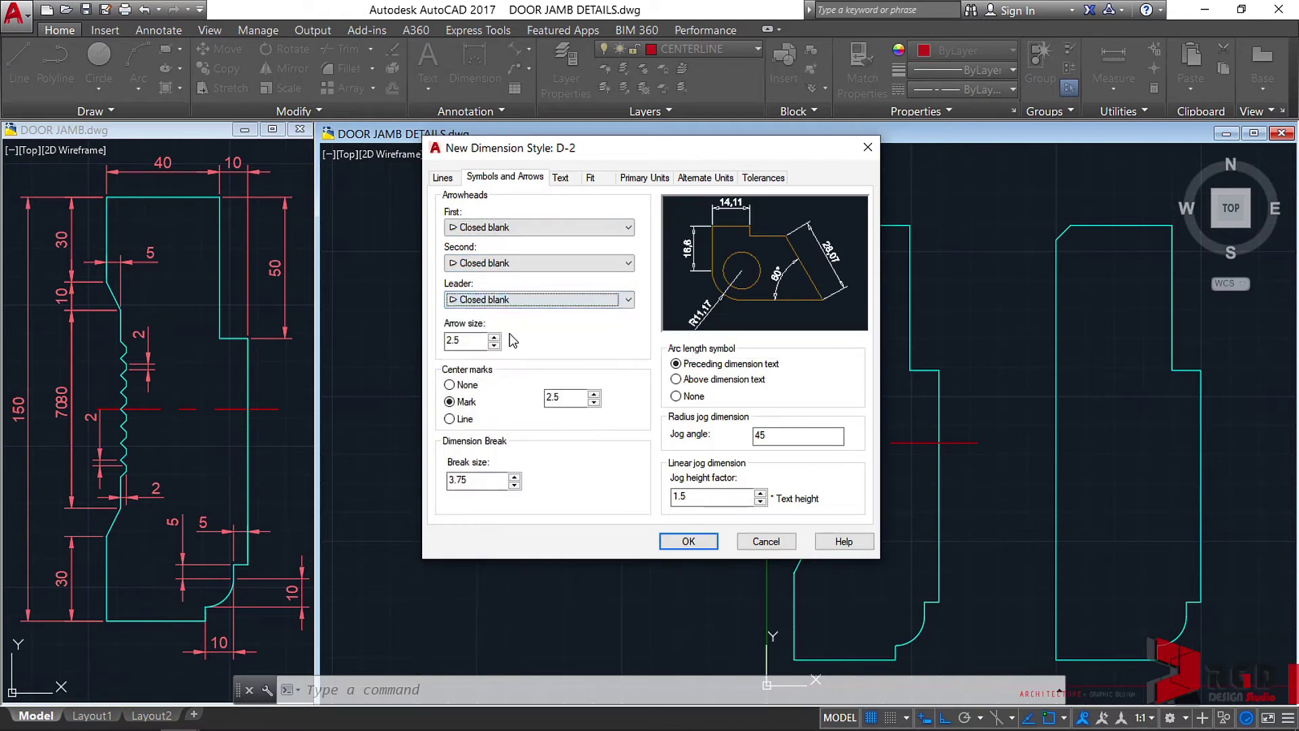
double_click(453, 340)
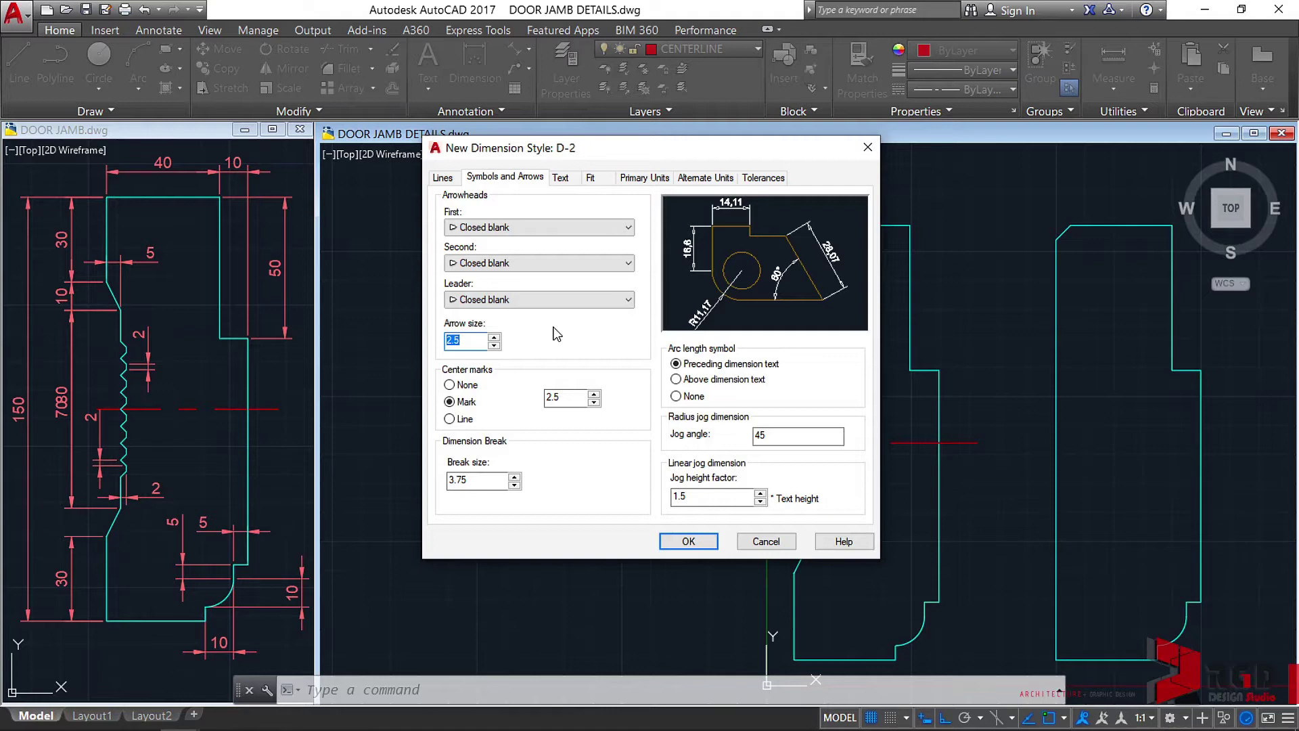
type("2")
Select the overall scale value on the Fit tab for replacement
left_click(560, 178)
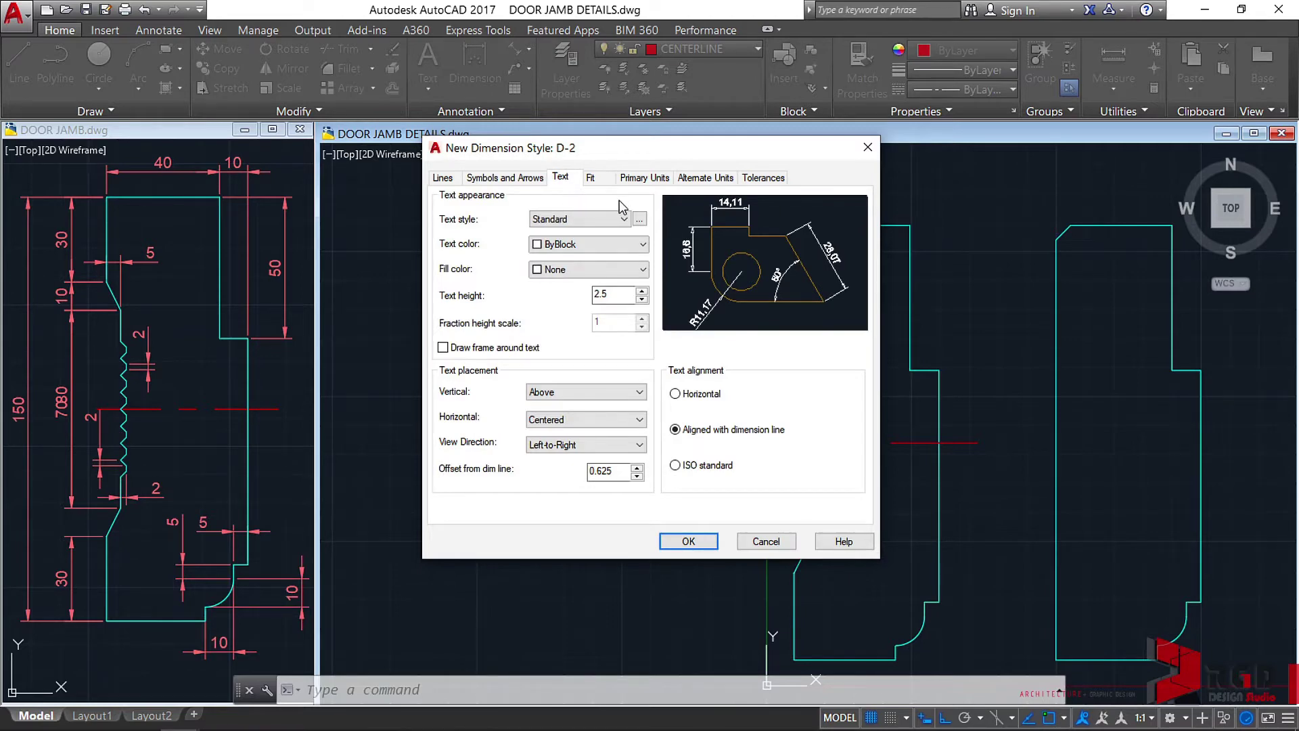
left_click(592, 179)
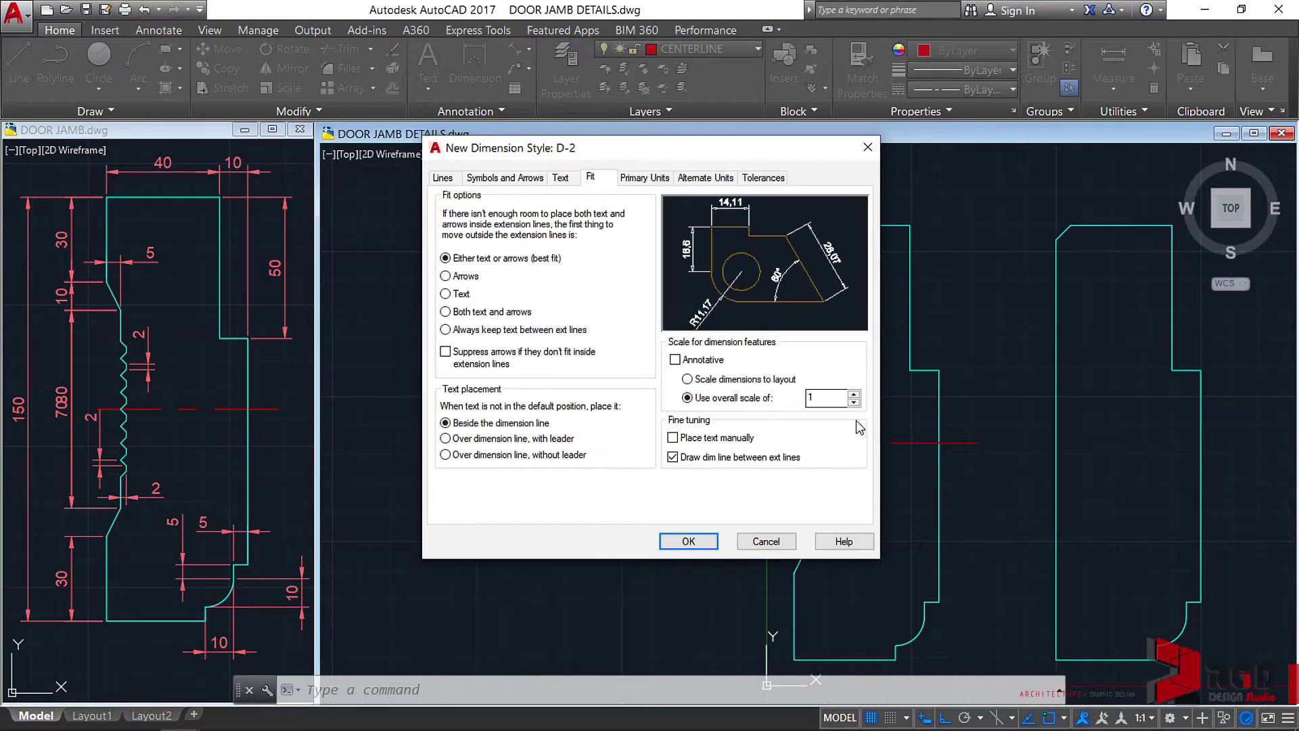
double_click(821, 400)
Enter an overall scale of 2, save D-2, and reopen it to verify the scale
type("2")
left_click(689, 542)
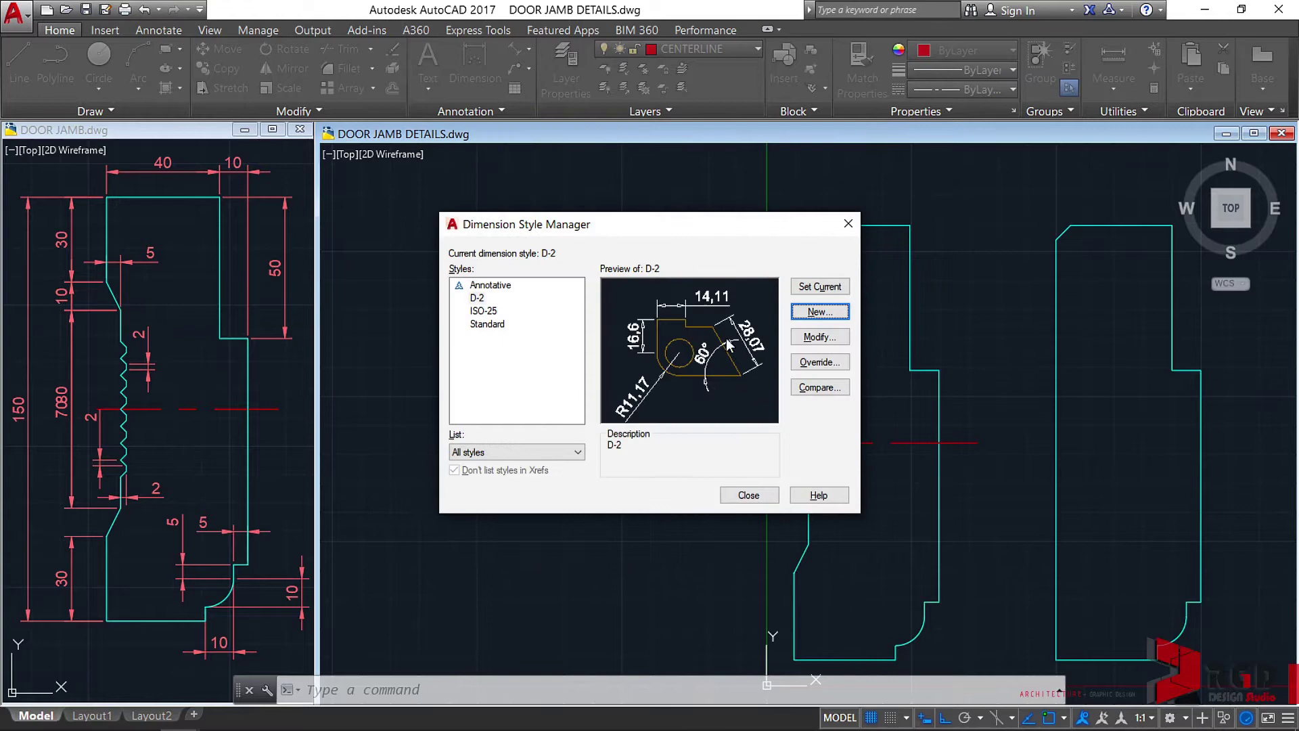
left_click(478, 299)
left_click(823, 338)
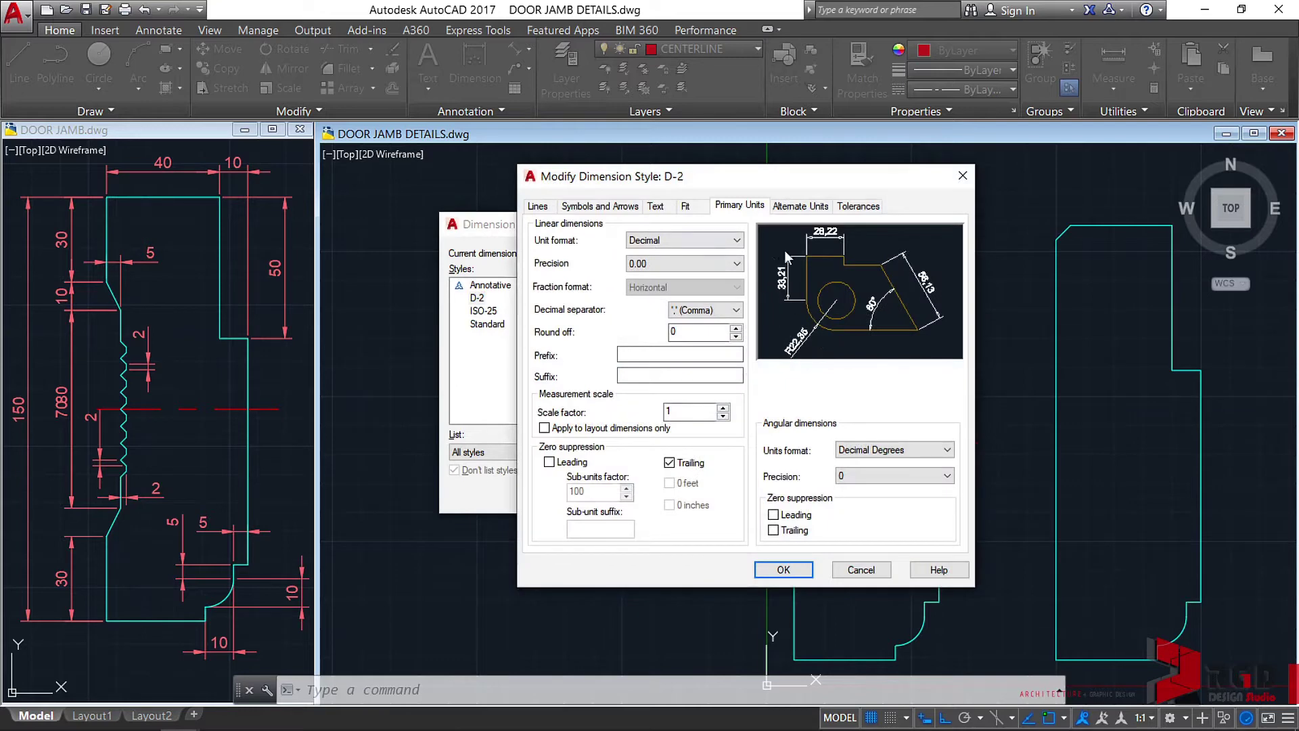
left_click(686, 207)
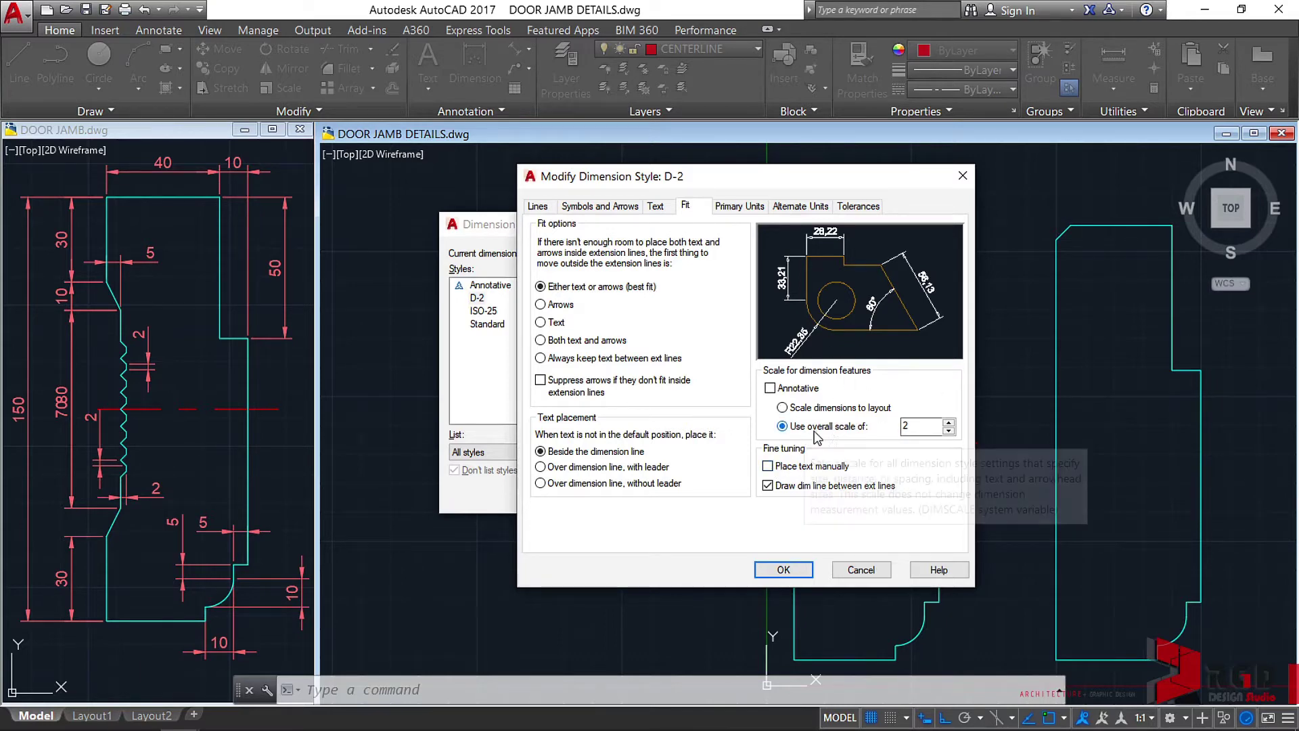
left_click(911, 426)
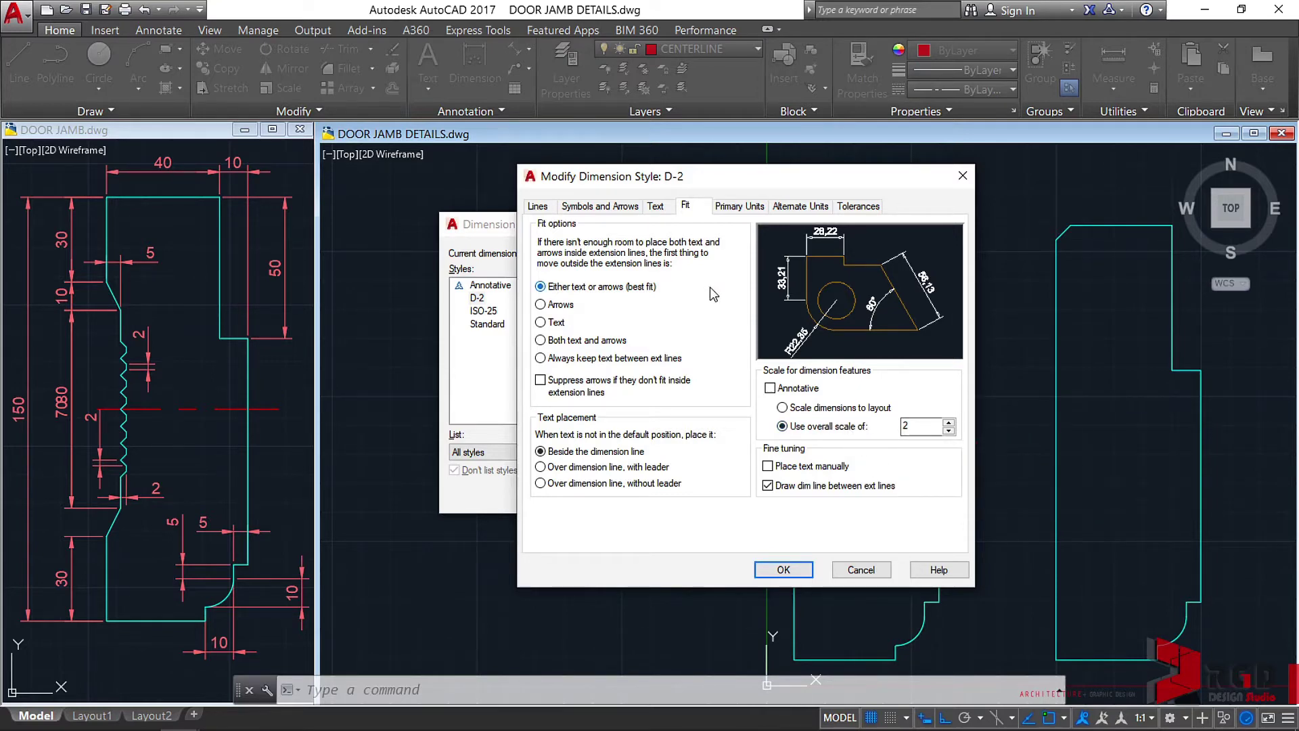
Add an MM suffix to D-2's primary linear units
left_click(740, 207)
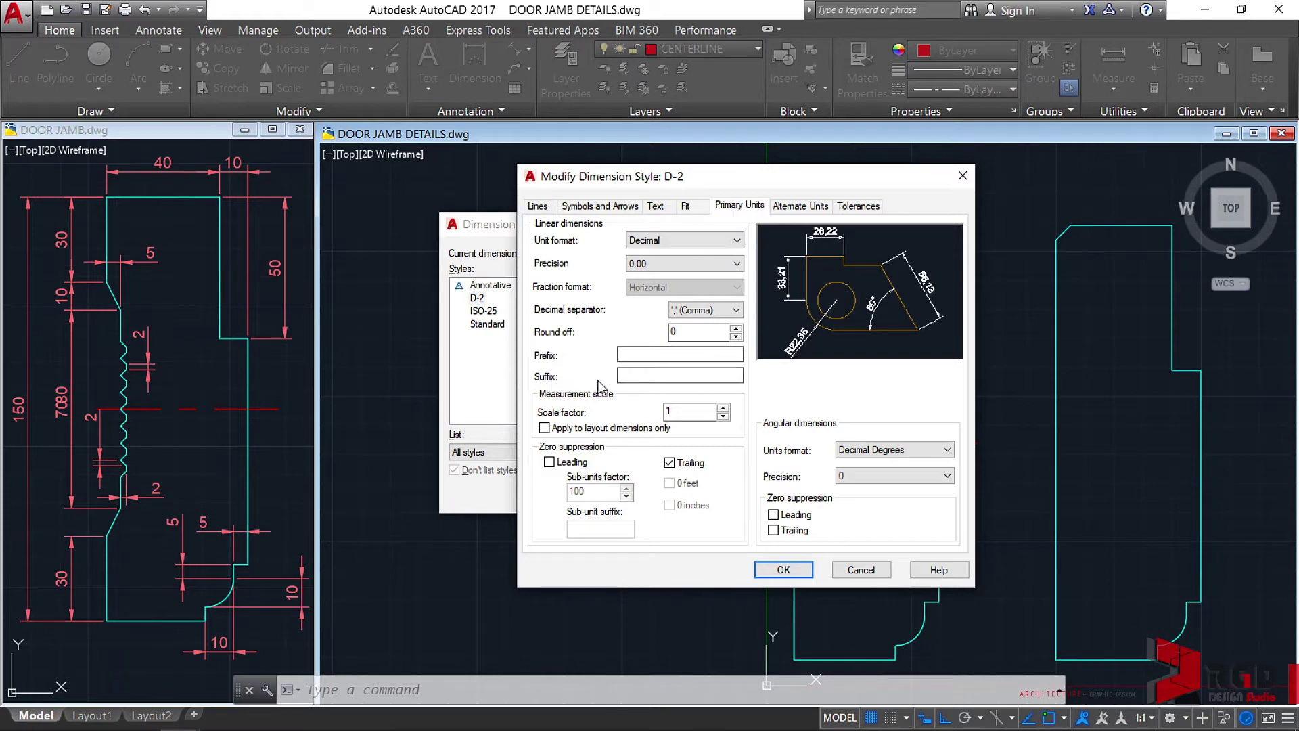
left_click(641, 375)
type("MM")
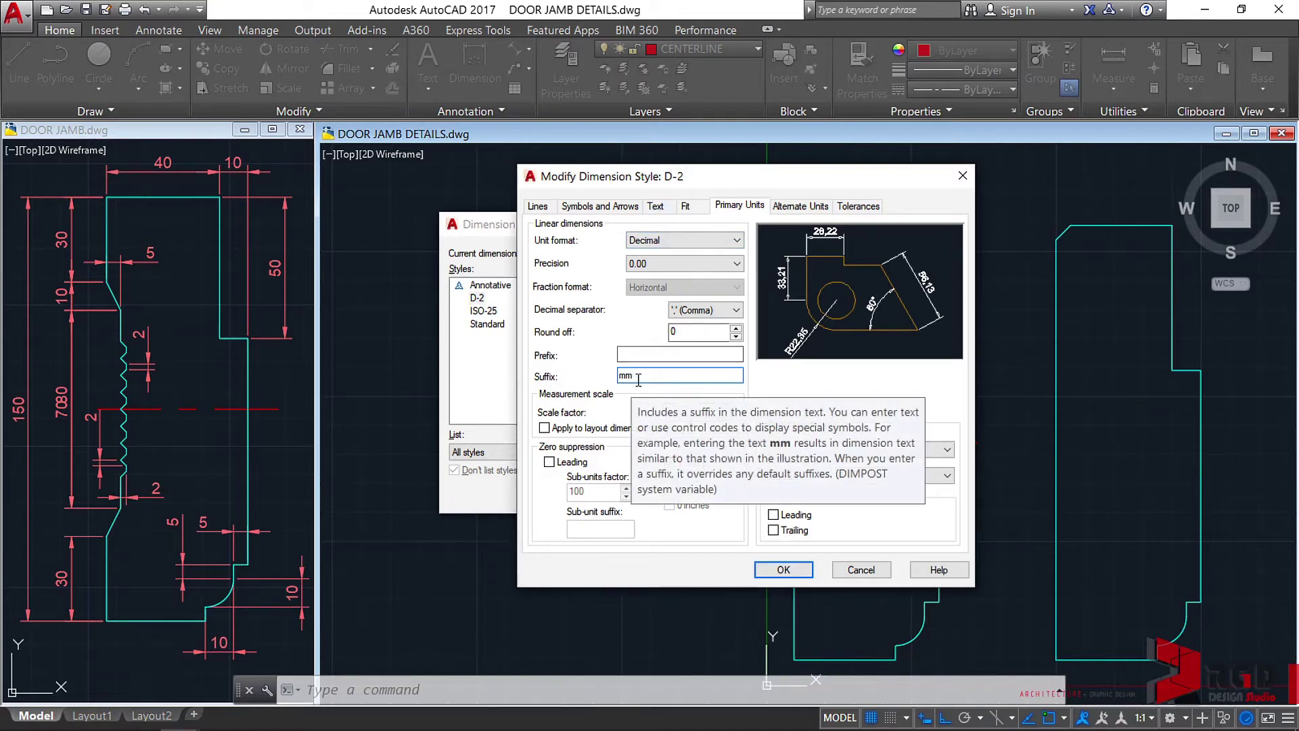
Save the MM suffix change and reopen D-2 for modification
left_click(784, 570)
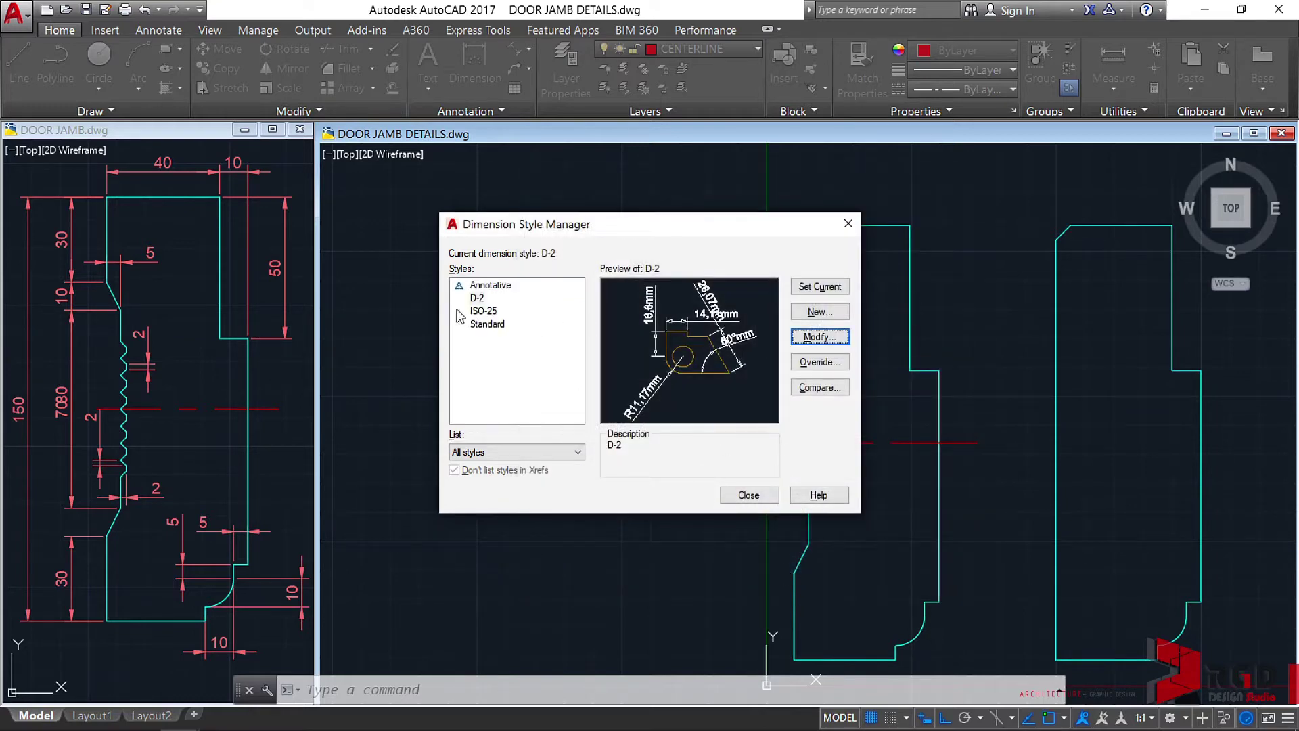
left_click(479, 298)
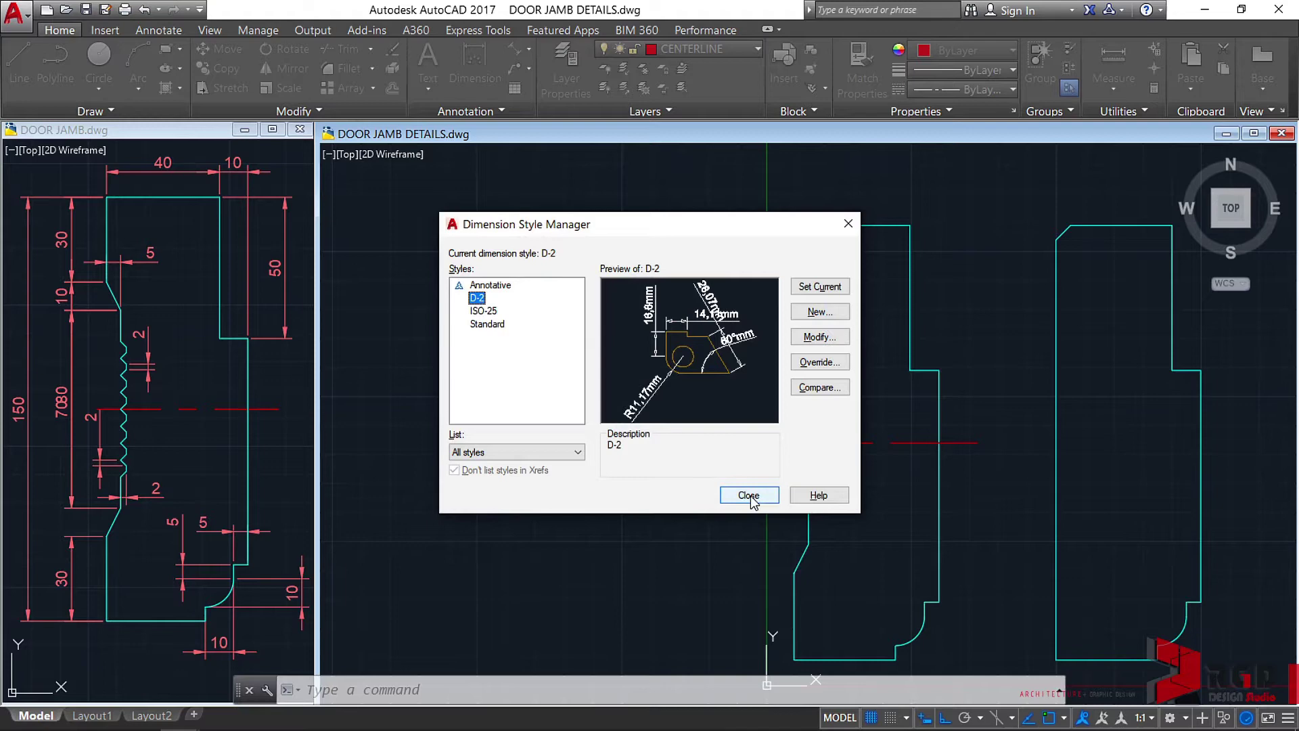
left_click(815, 339)
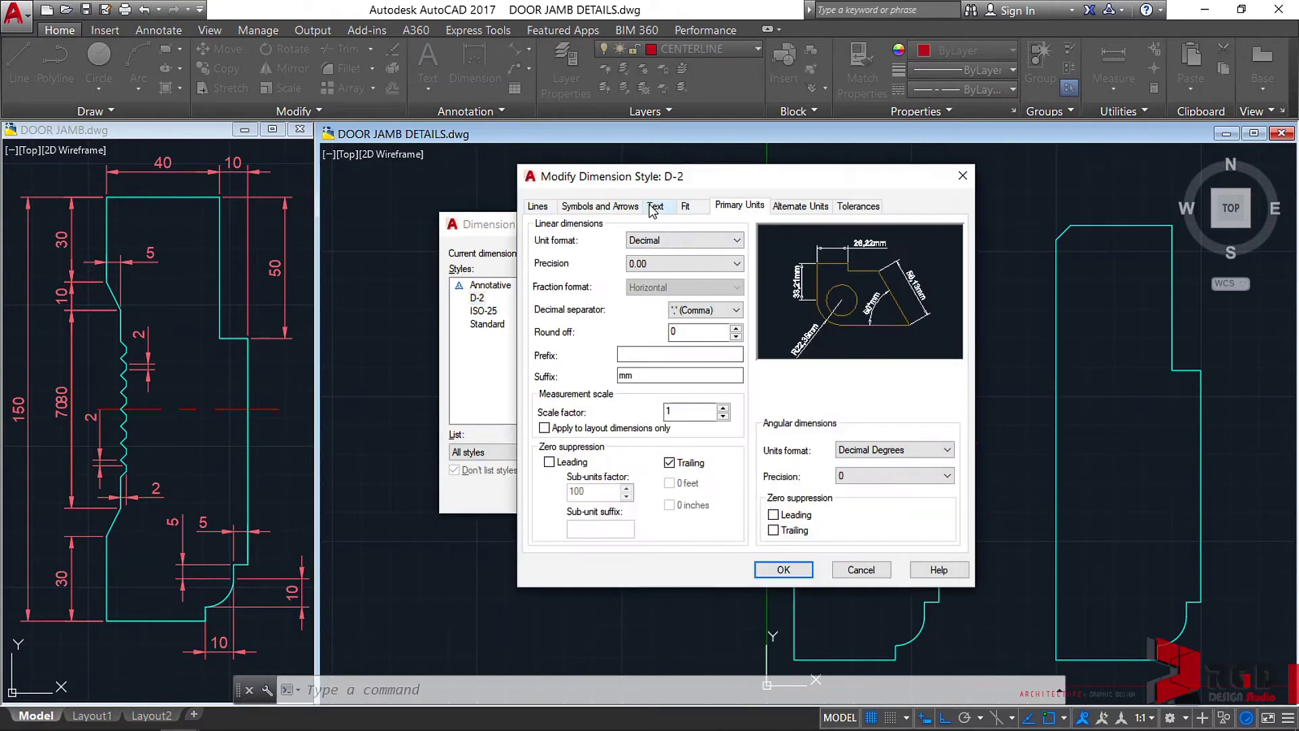
Create a new 2MM-2 text style with a text height of 4
left_click(655, 206)
left_click(734, 248)
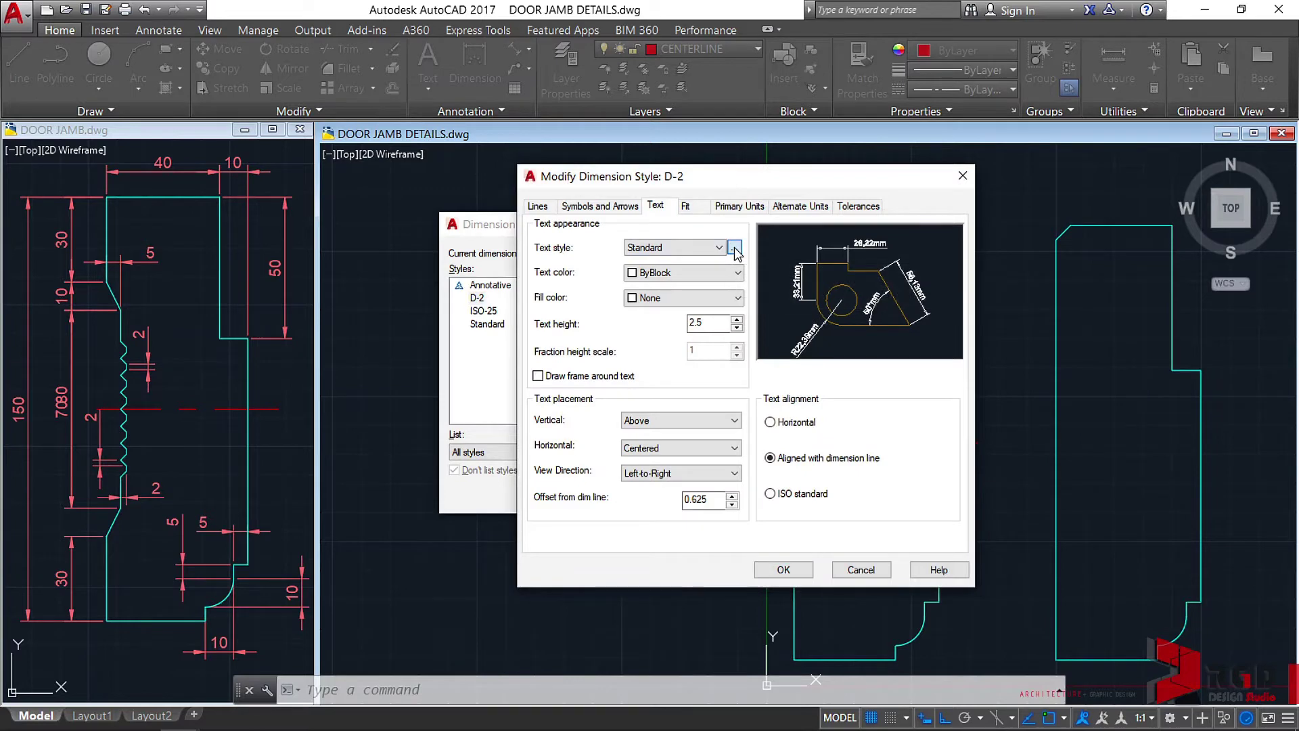
left_click(985, 308)
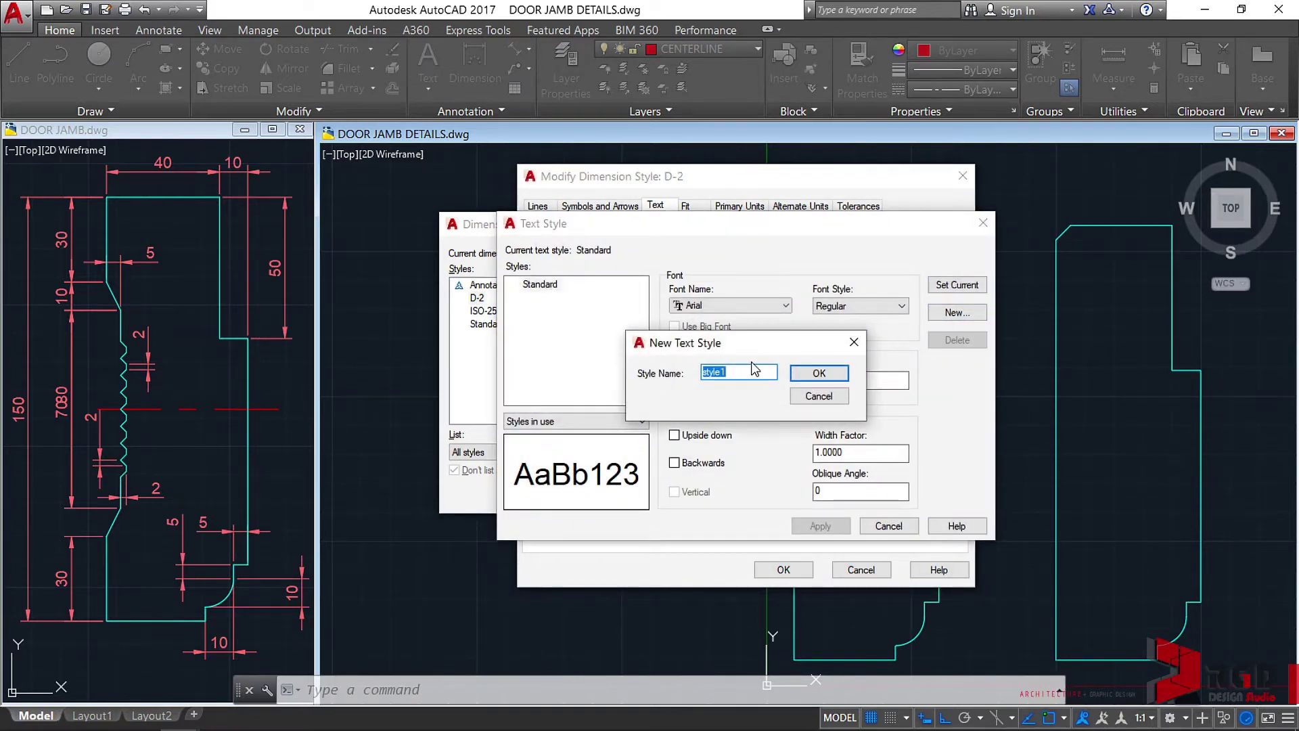
type("2MM-2")
left_click(818, 373)
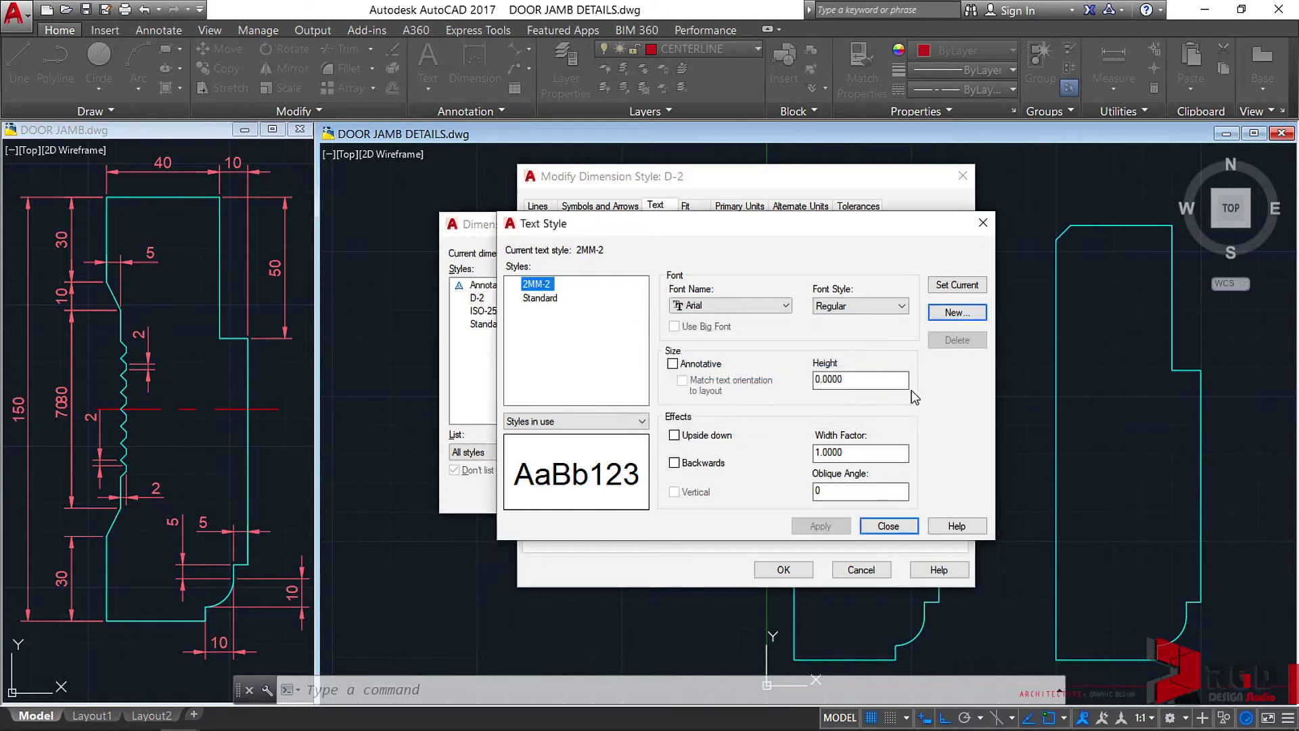
double_click(836, 380)
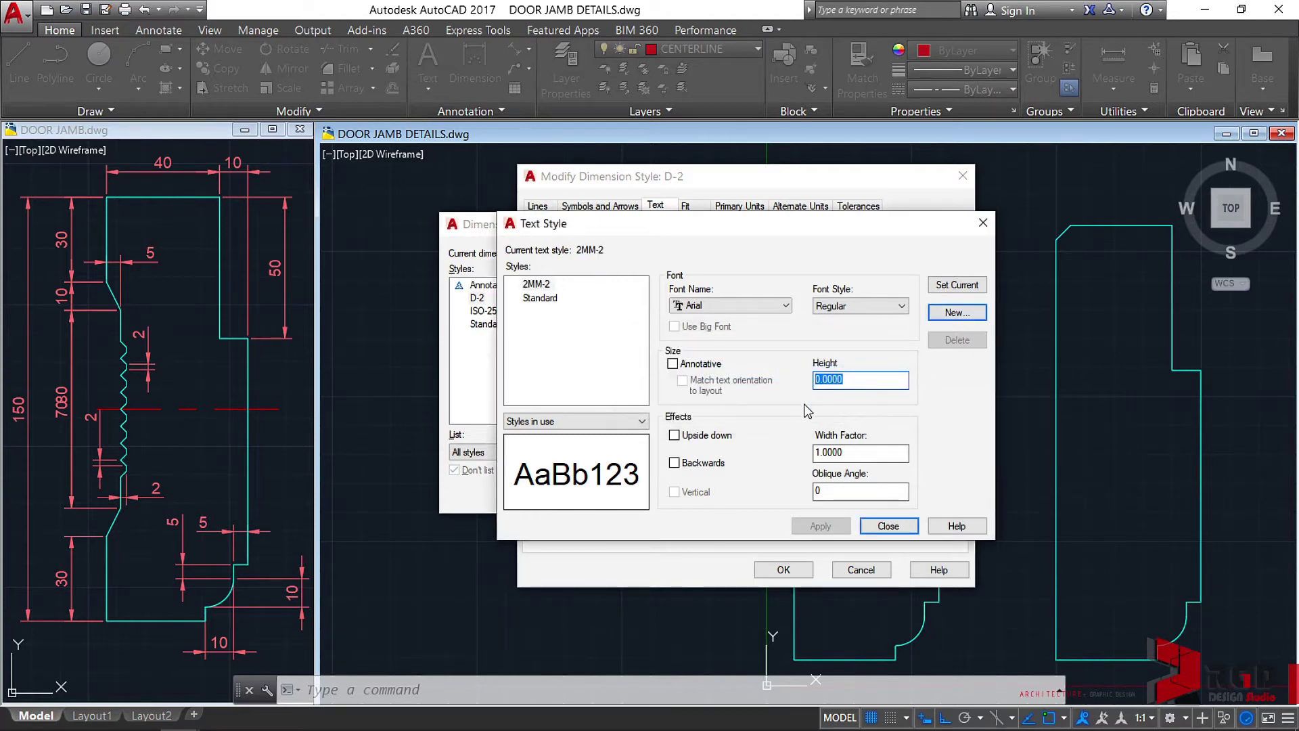
type("4")
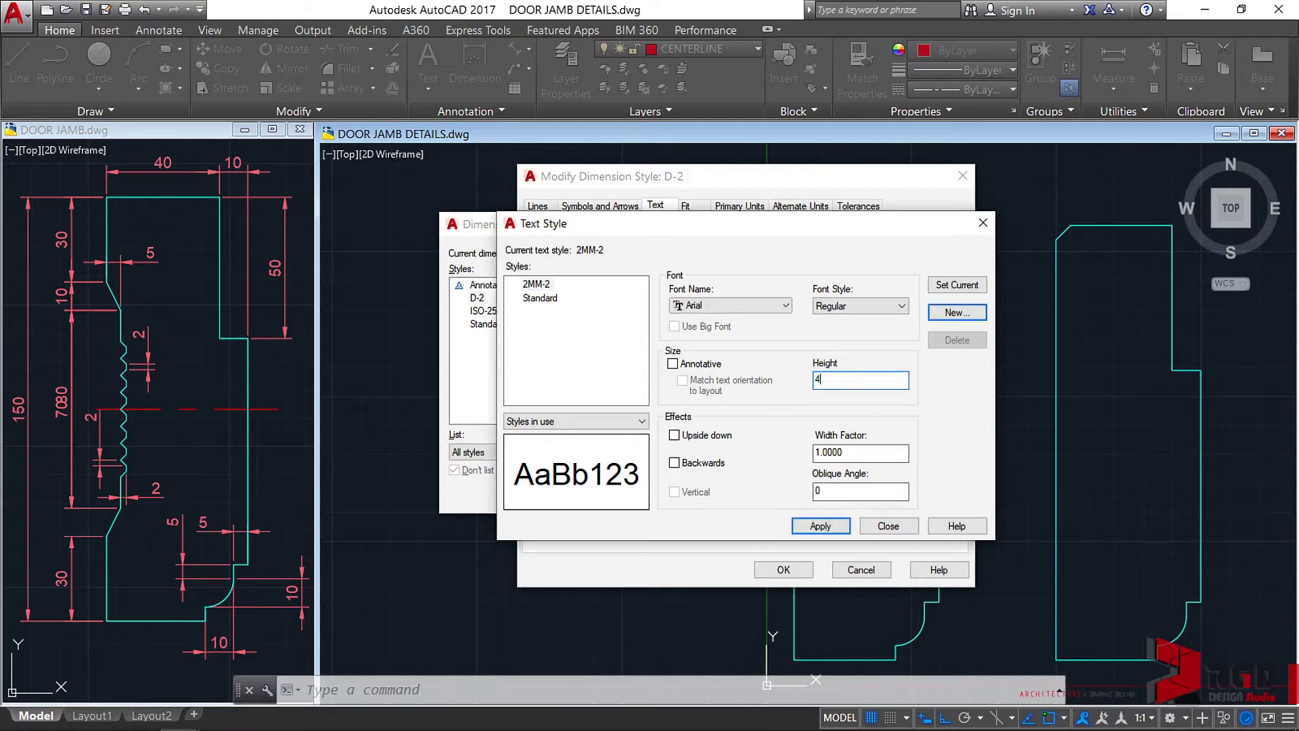
left_click(821, 526)
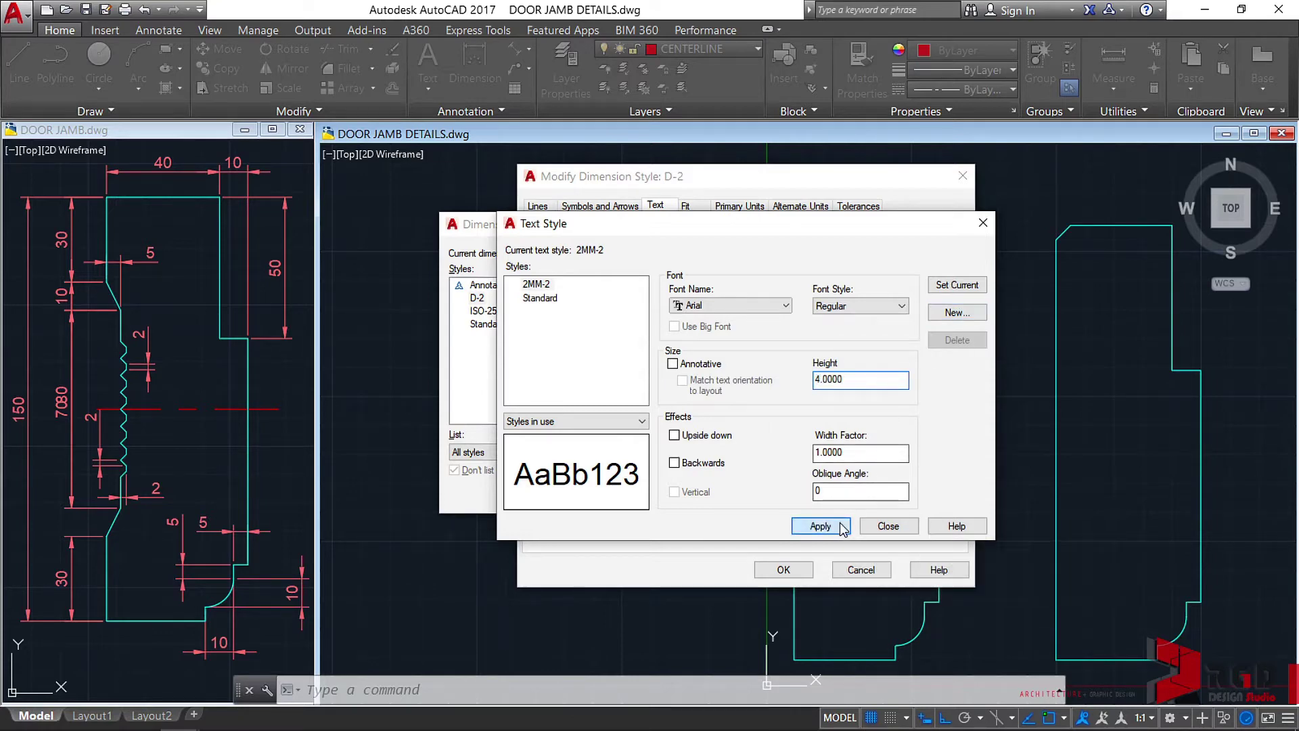
left_click(889, 526)
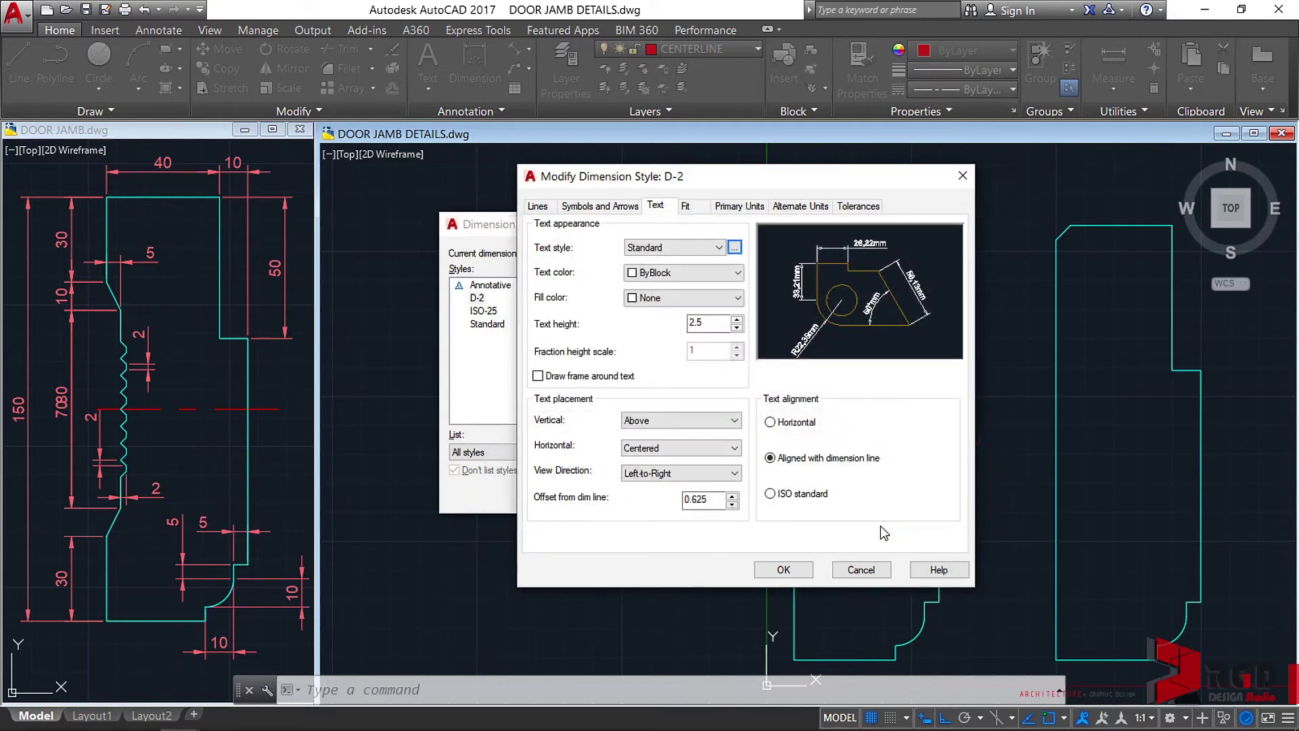
Use 2MM-2 as D-2's dimension text style, make D-2 current, and close the manager
left_click(719, 247)
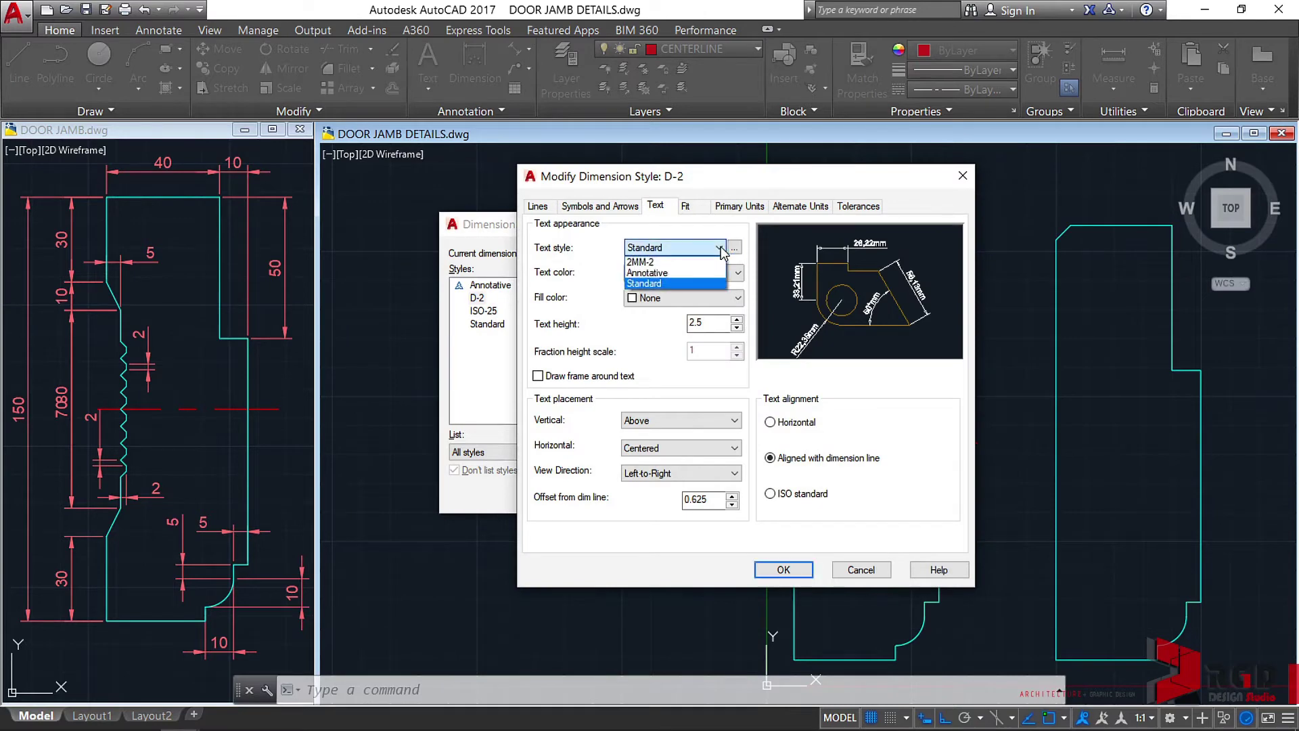
left_click(660, 262)
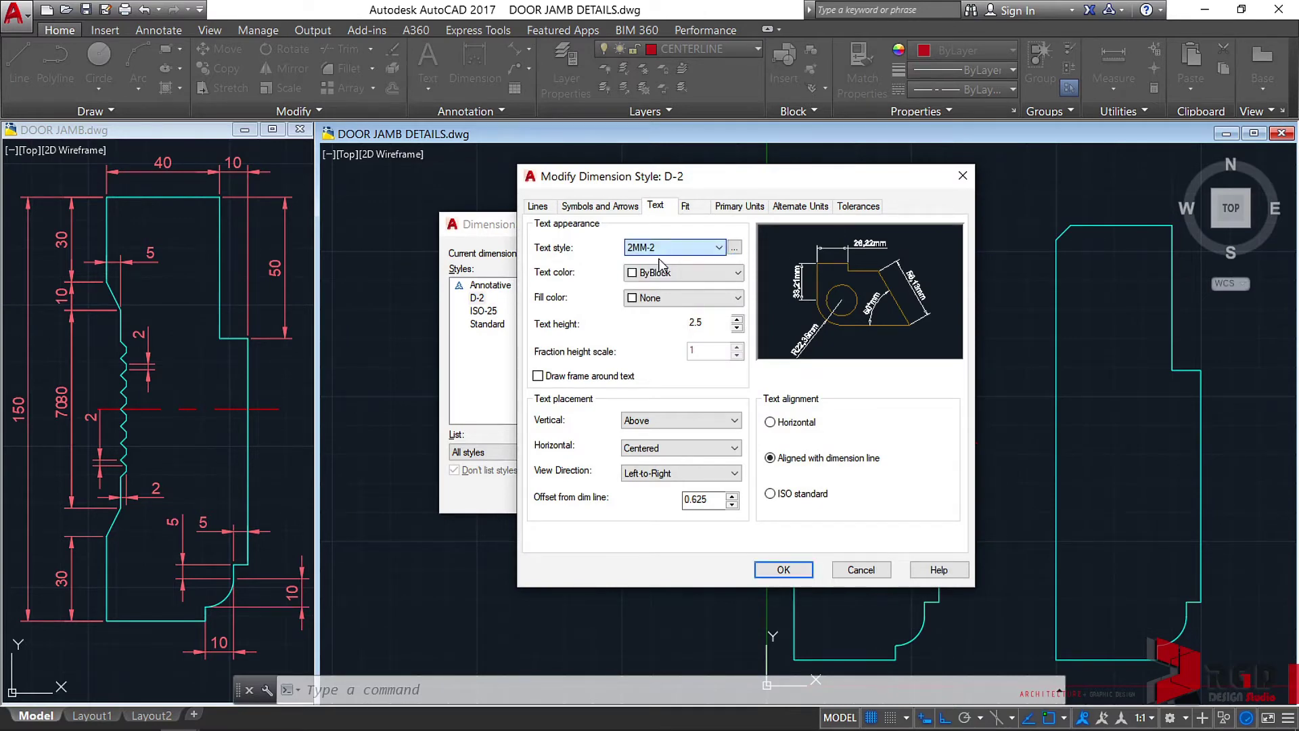
left_click(775, 570)
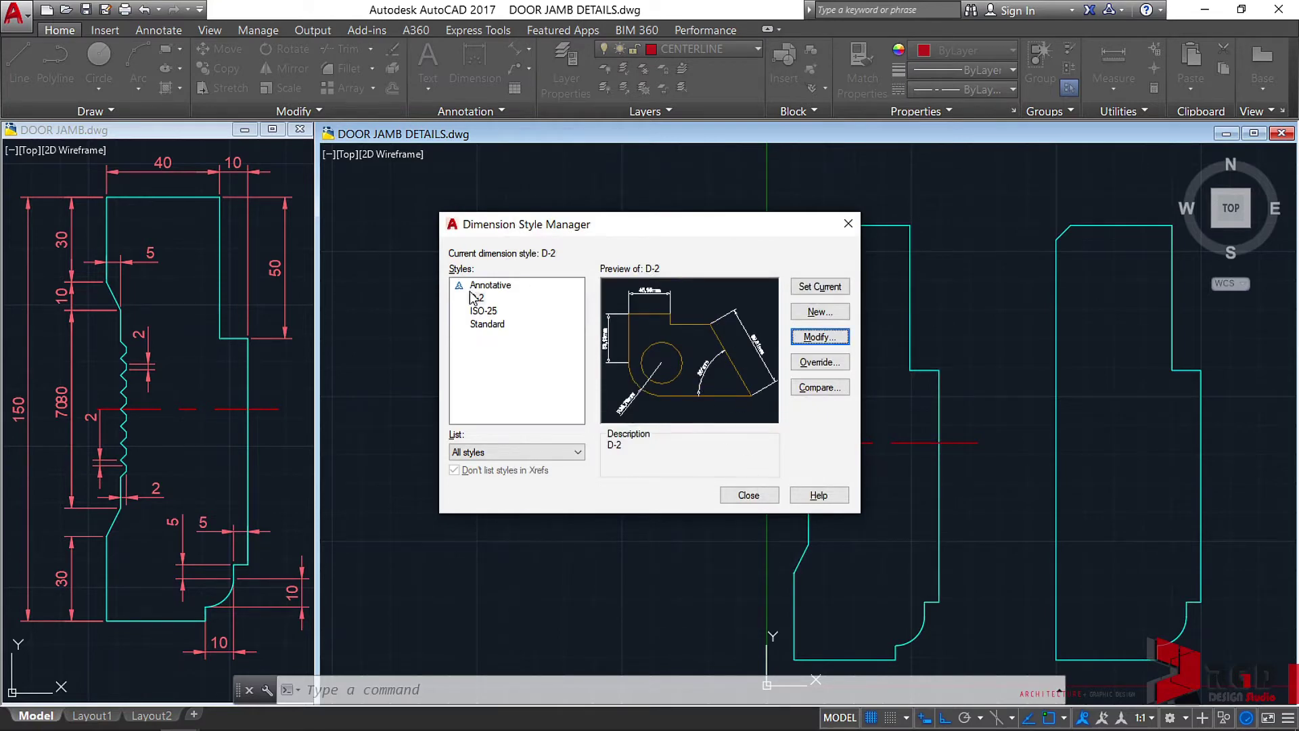
left_click(478, 297)
left_click(805, 289)
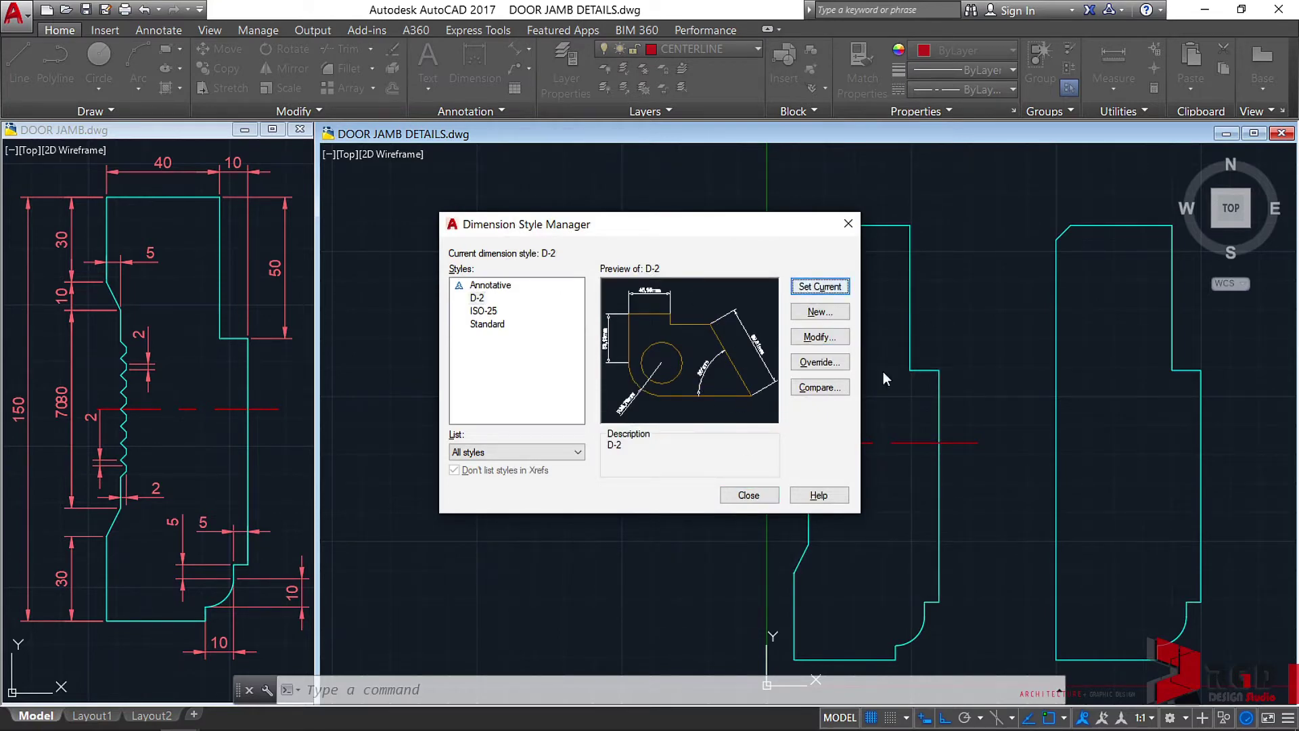
left_click(748, 495)
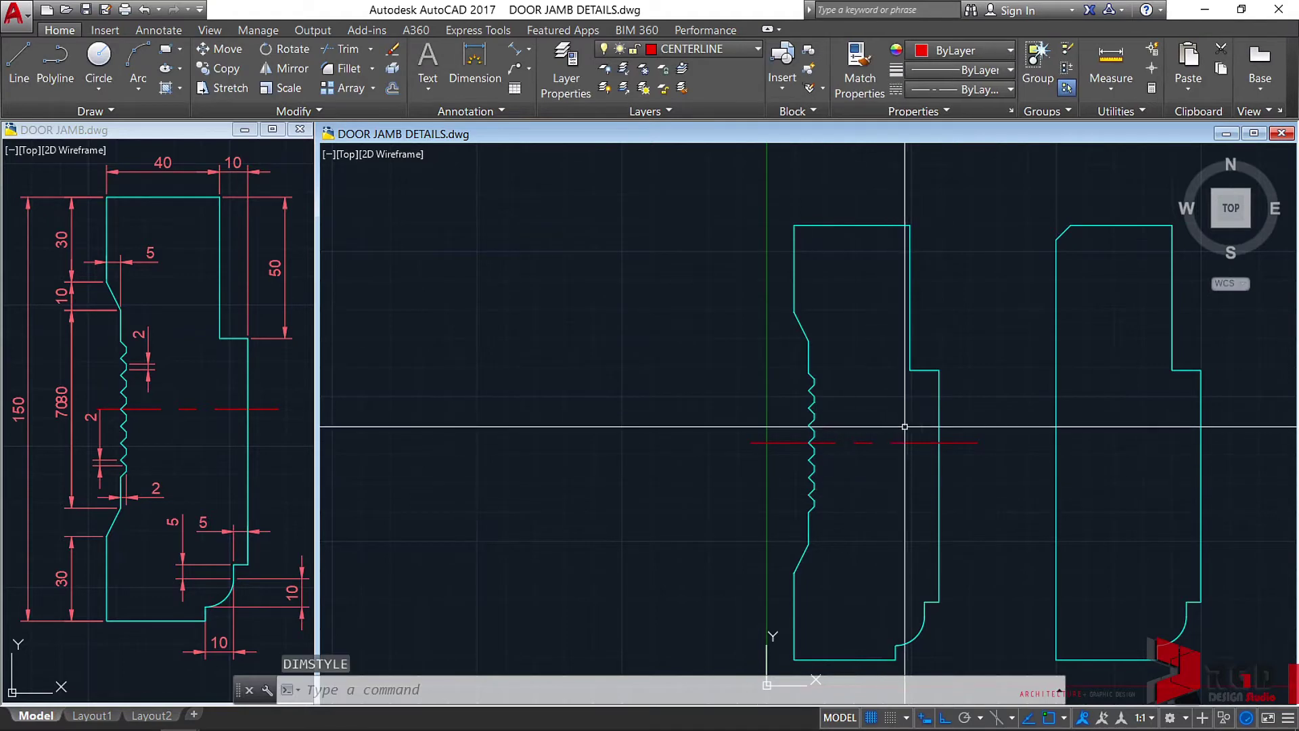
Run DIMLINEAR across the middle jamb's top corners to measure its 40mm width
mouse_move(907, 435)
middle_mouse_down()
mouse_move(769, 392)
mouse_move(677, 411)
mouse_move(664, 392)
mouse_move(670, 412)
middle_mouse_up()
scroll(677, 410, "up", 1)
scroll(663, 397, "down", 1)
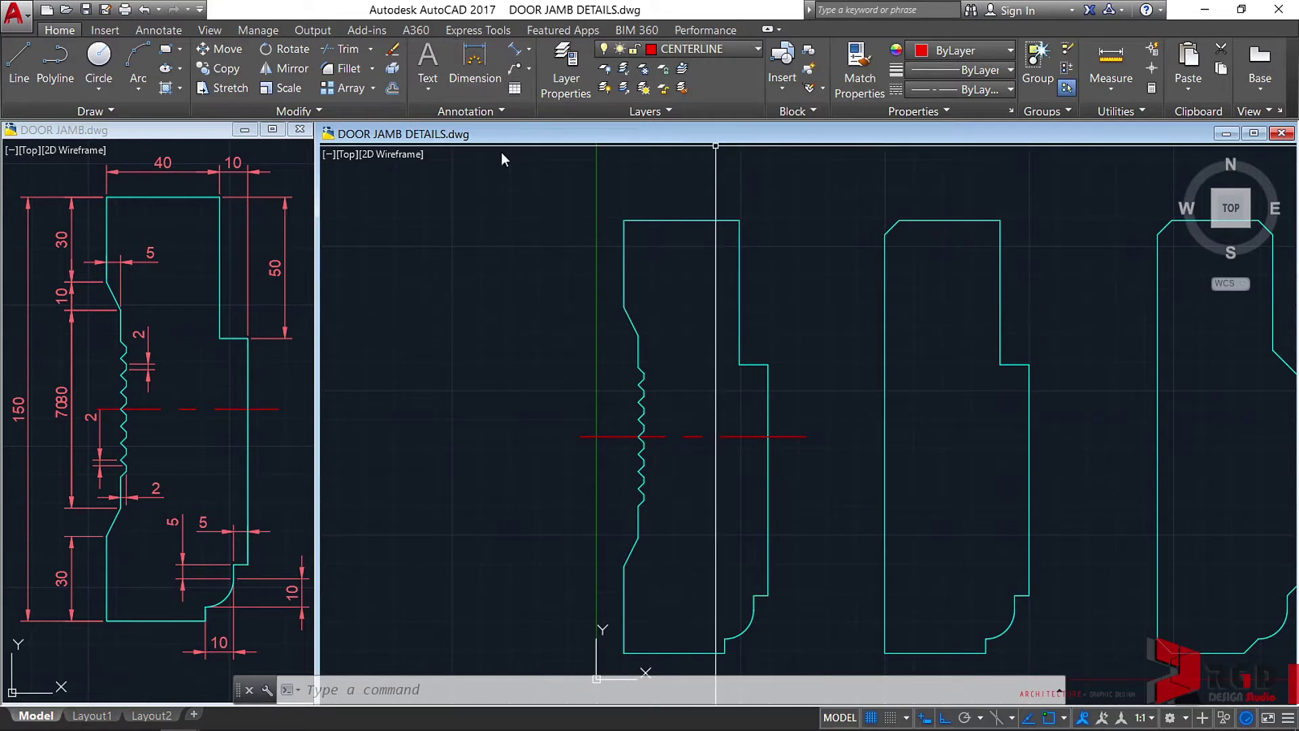
type("DIMLIN")
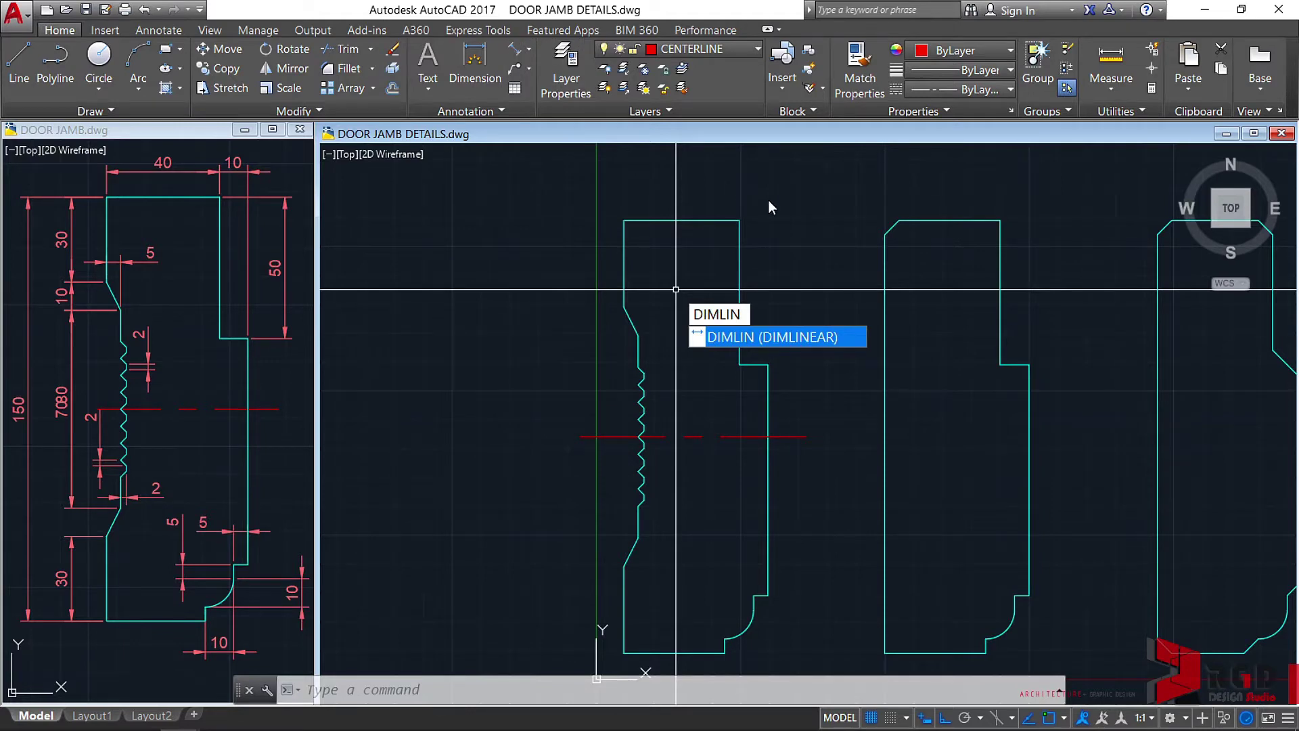
key("Return")
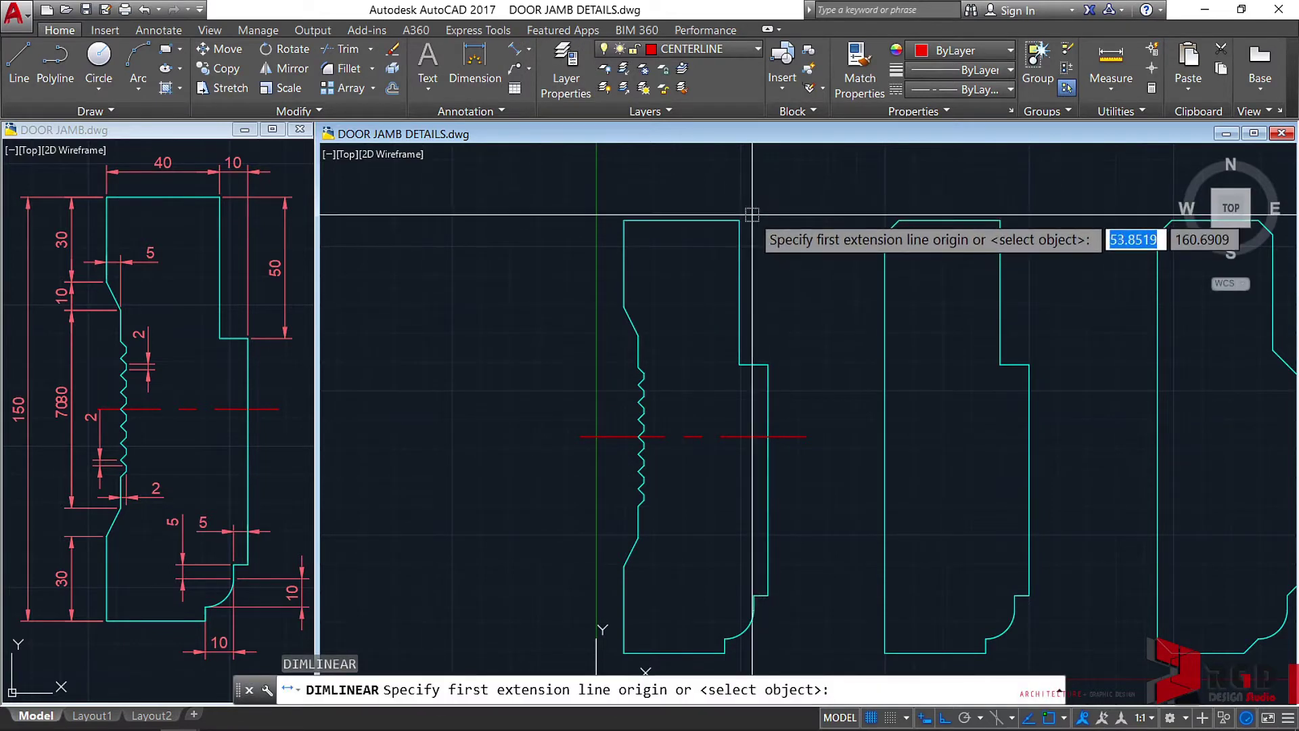
left_click(624, 220)
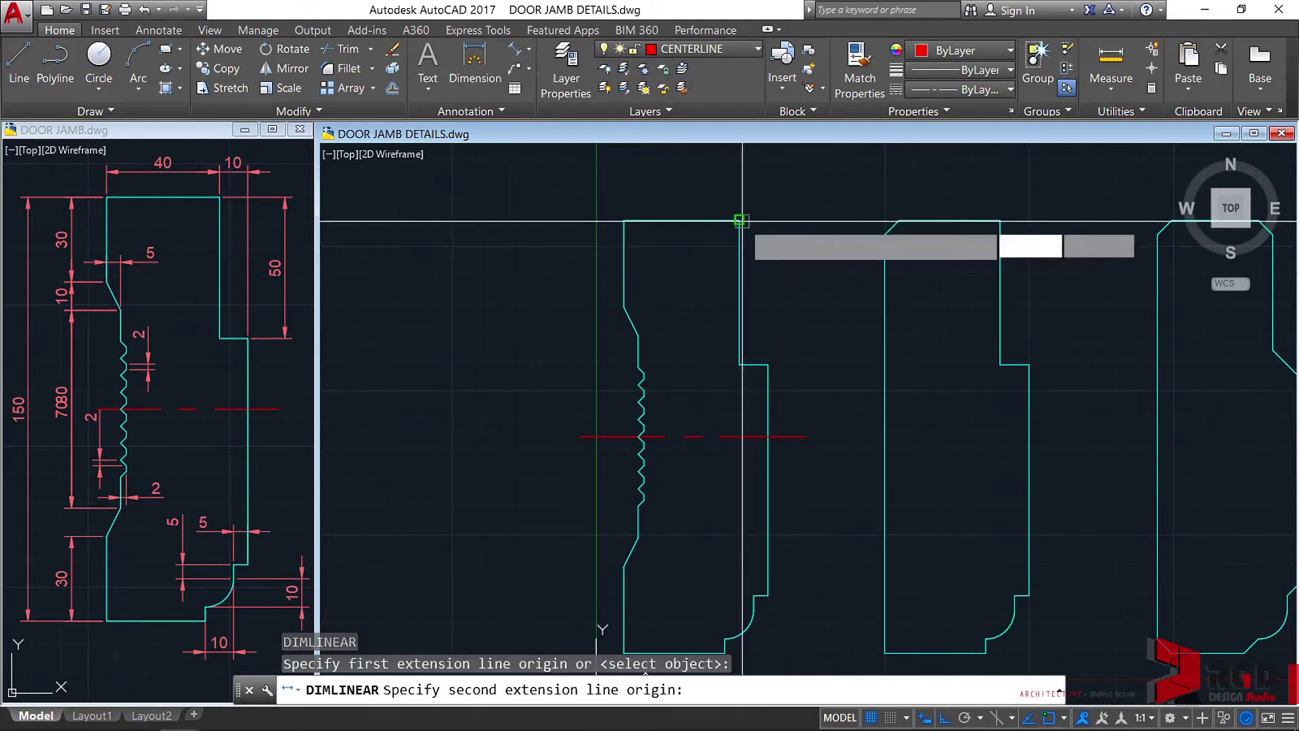
left_click(739, 220)
middle_click_drag(741, 173, 755, 256)
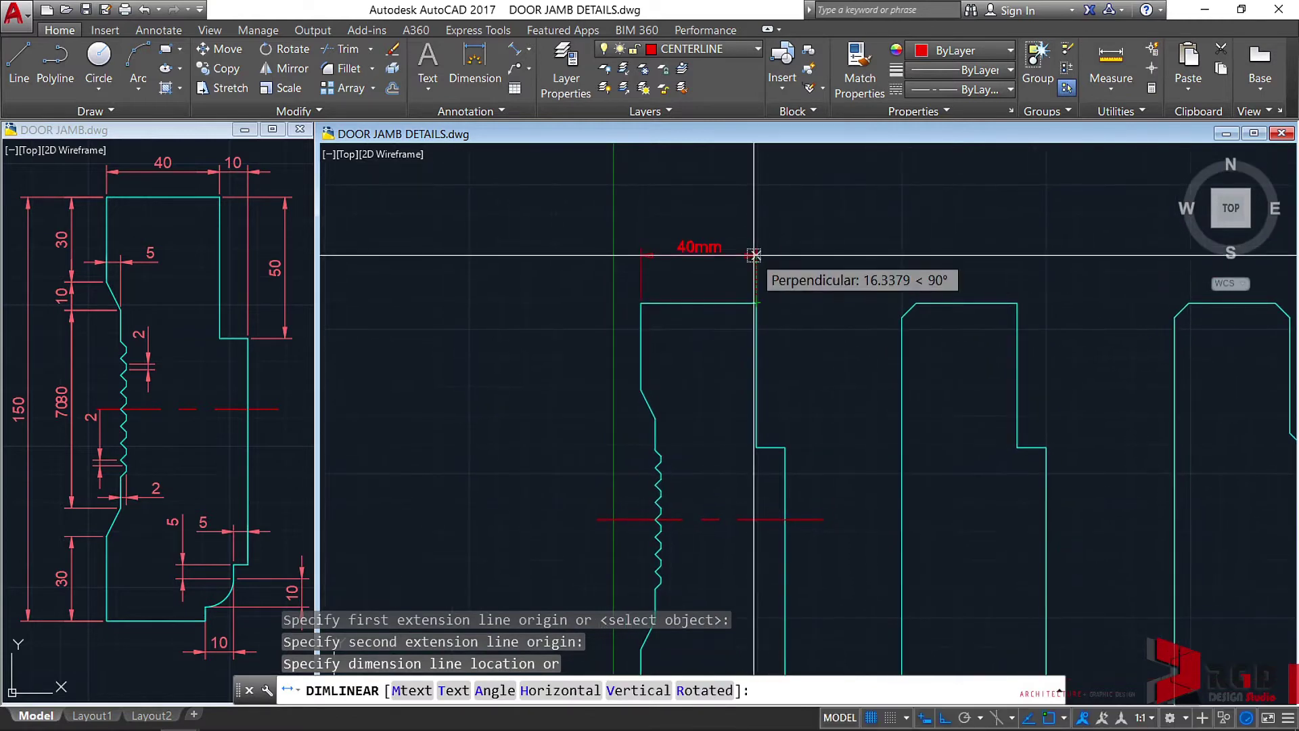
scroll(754, 255, "up", 2)
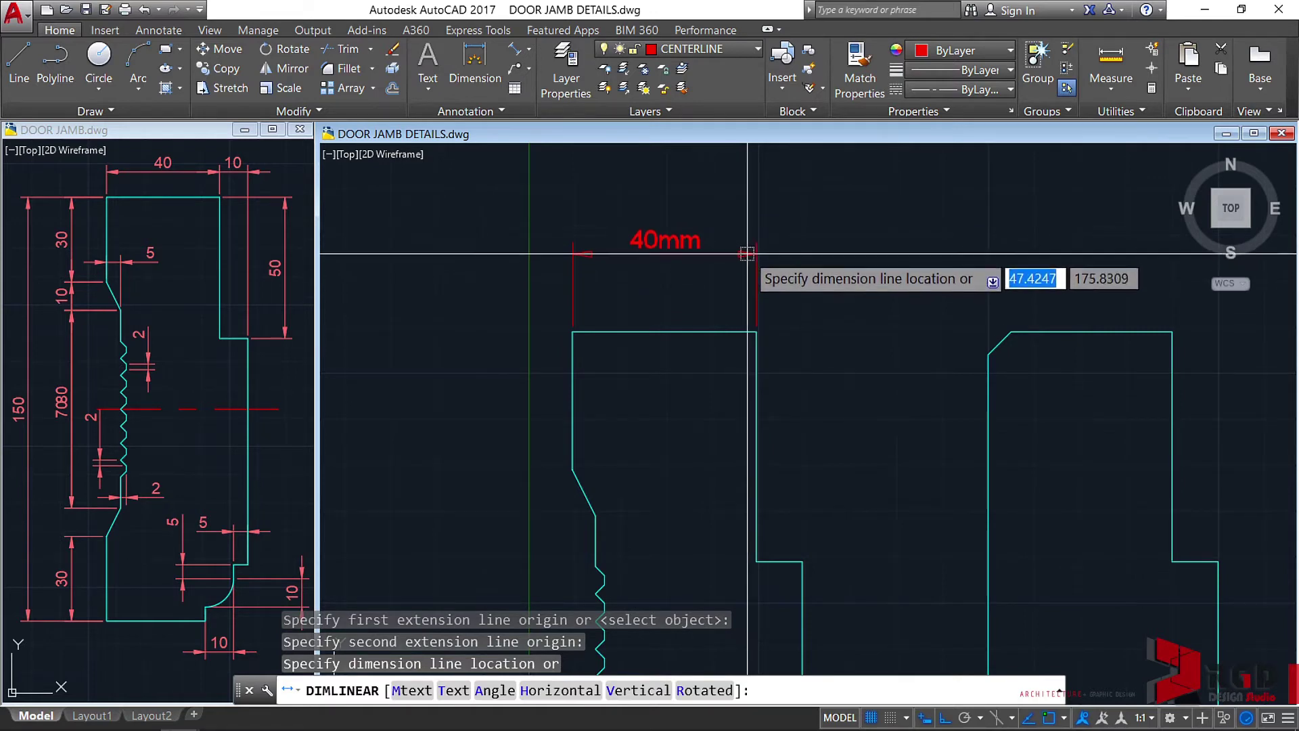
Place the 40mm dimension above the jamb and move it onto the DIMENSION layer
left_click(749, 252)
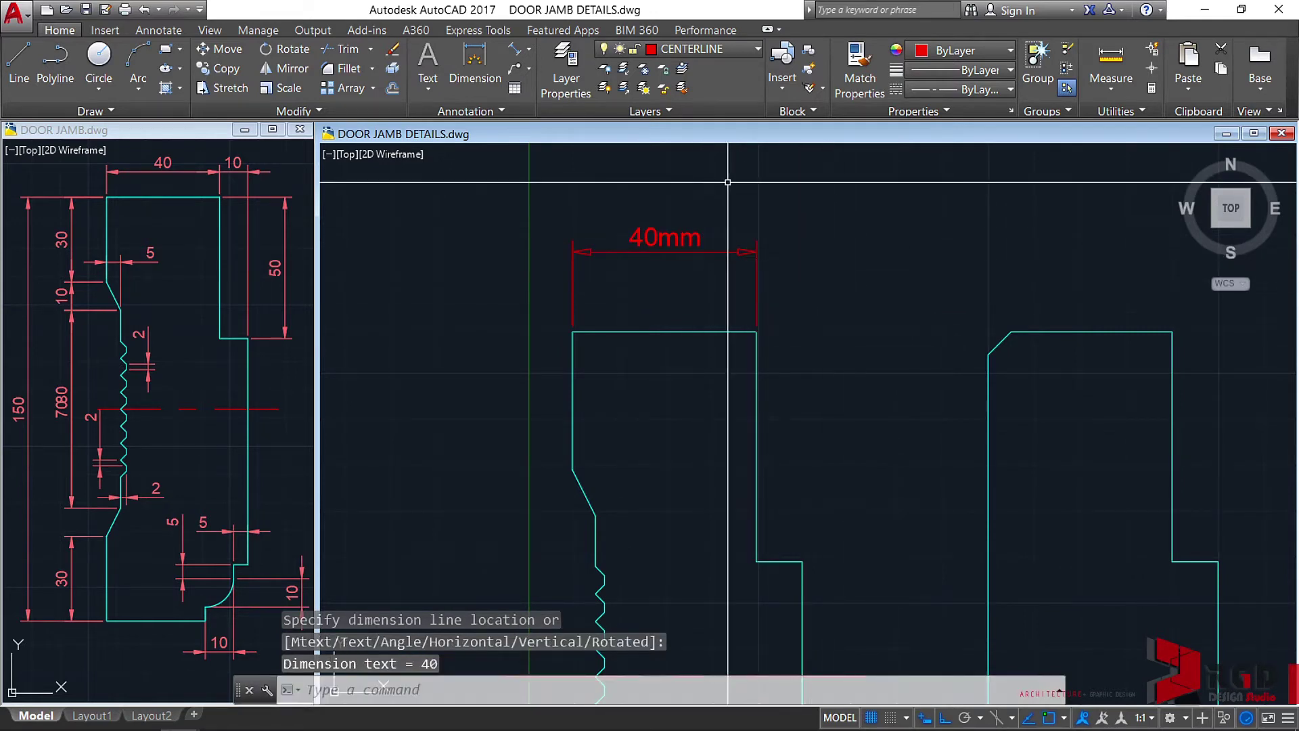
left_click(816, 280)
left_click(632, 216)
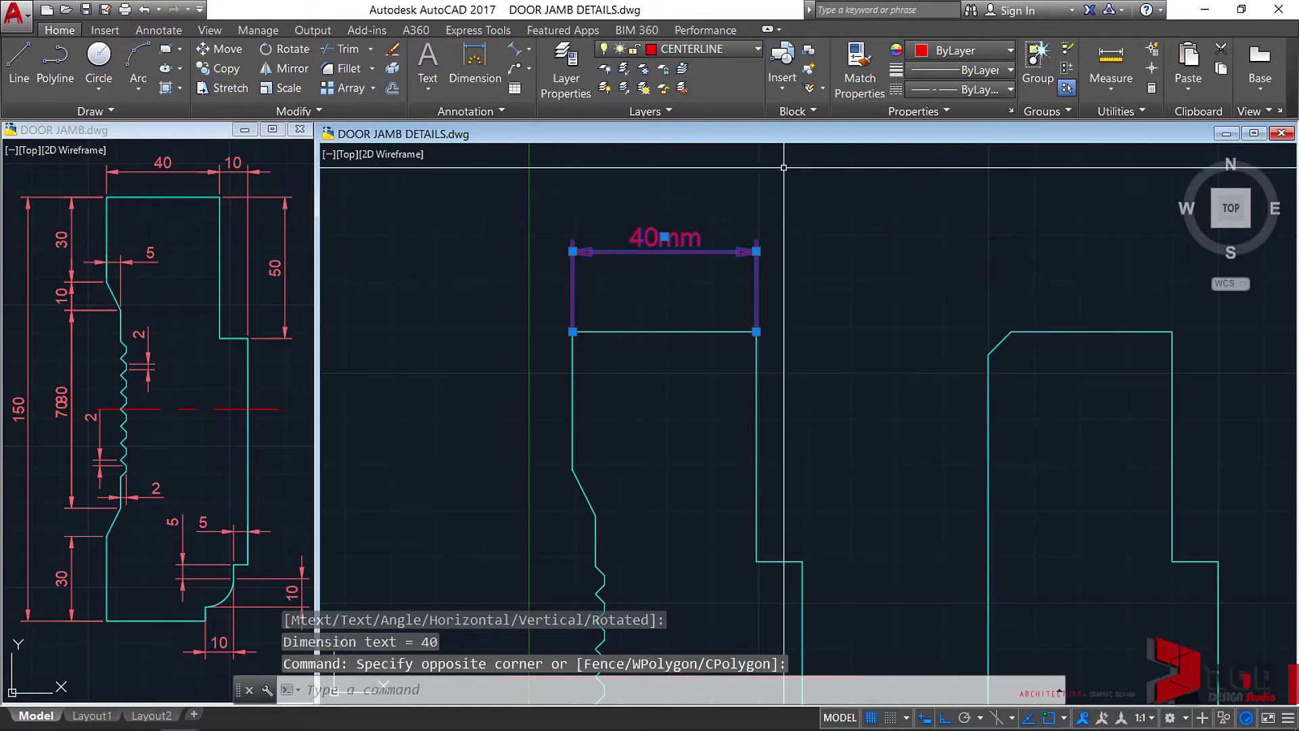
left_click(756, 50)
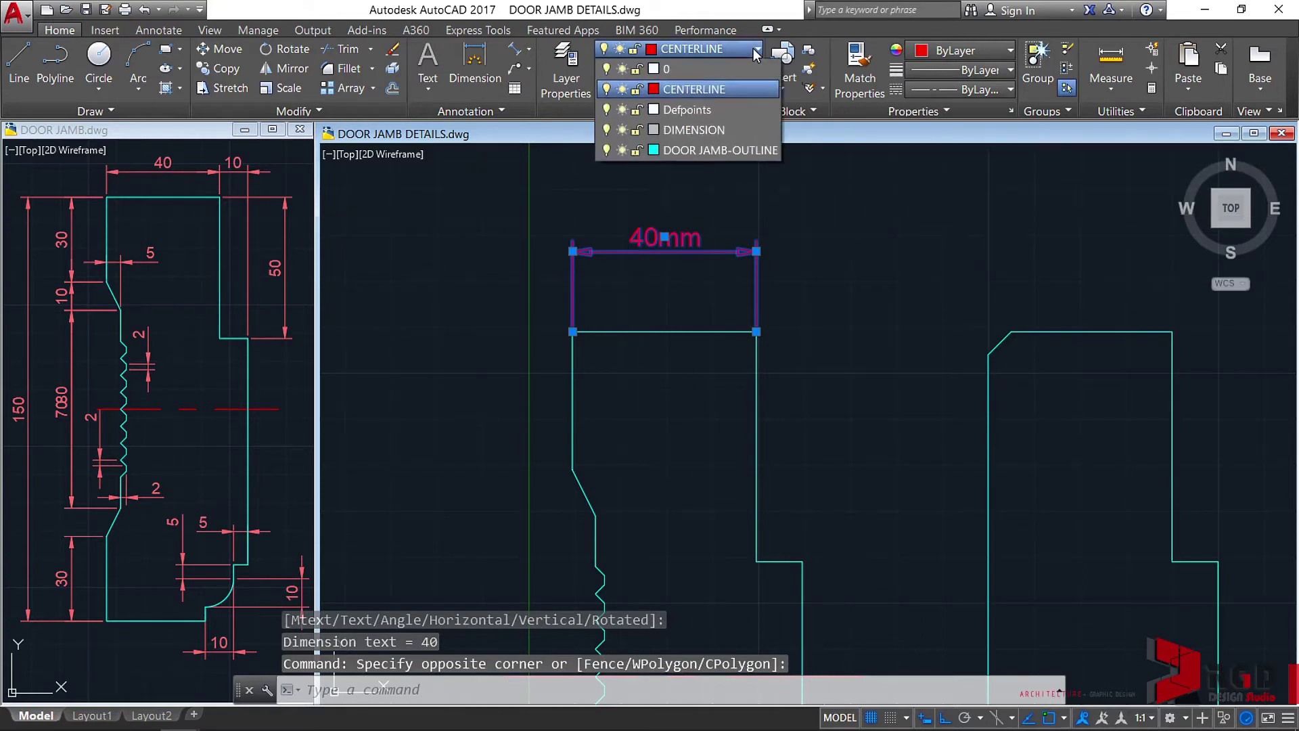
left_click(711, 132)
key("Escape")
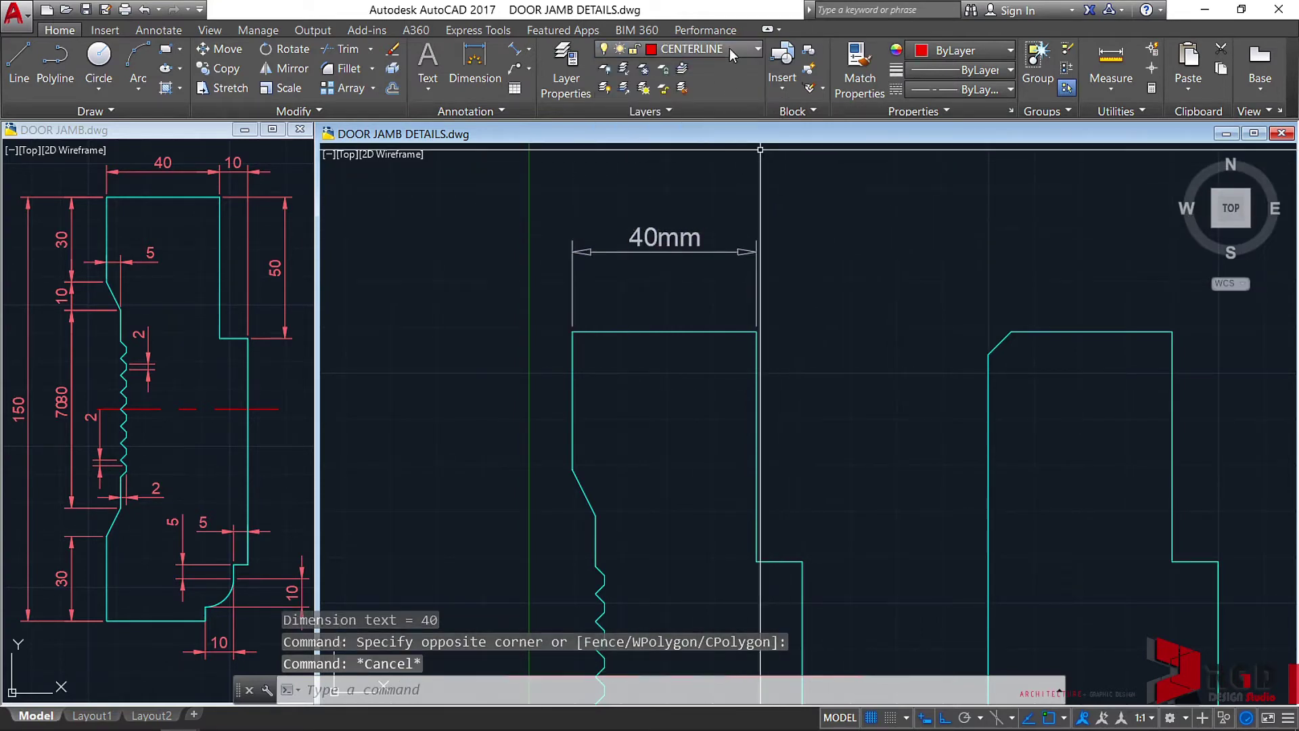
key("Escape")
key("Escape")
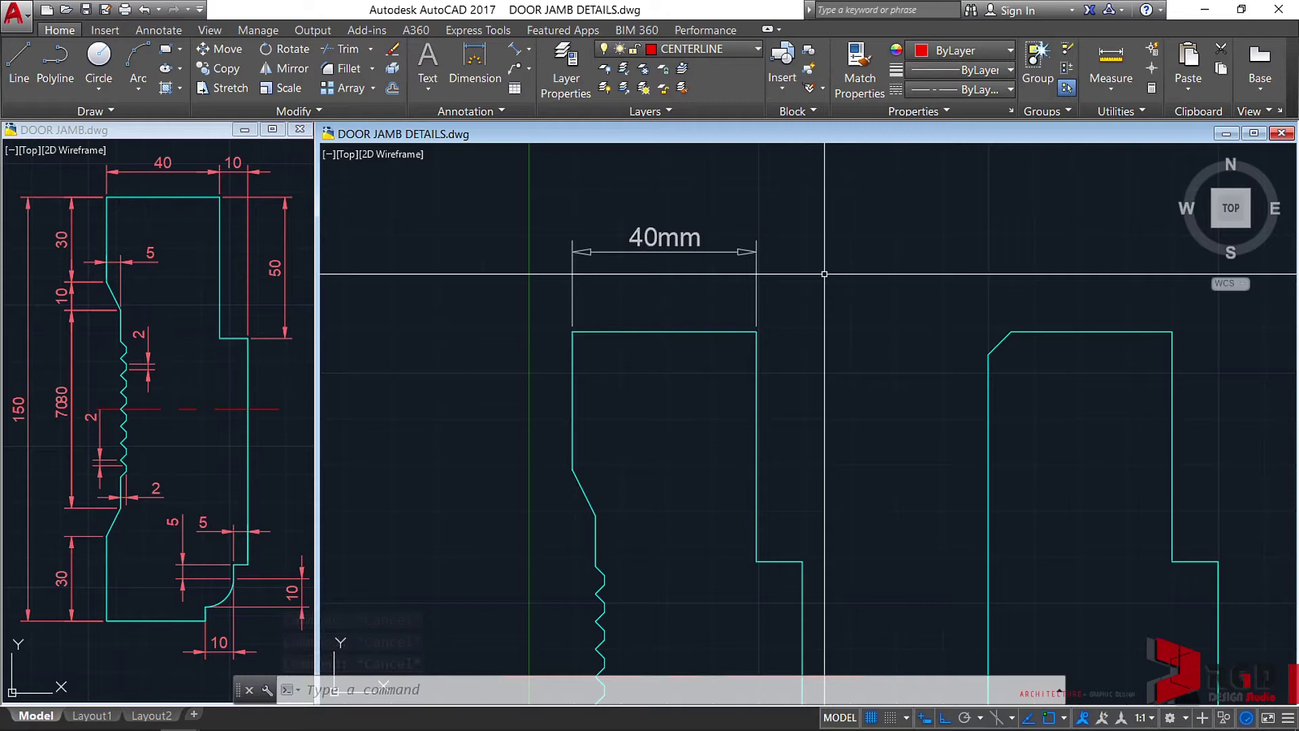
left_click(737, 47)
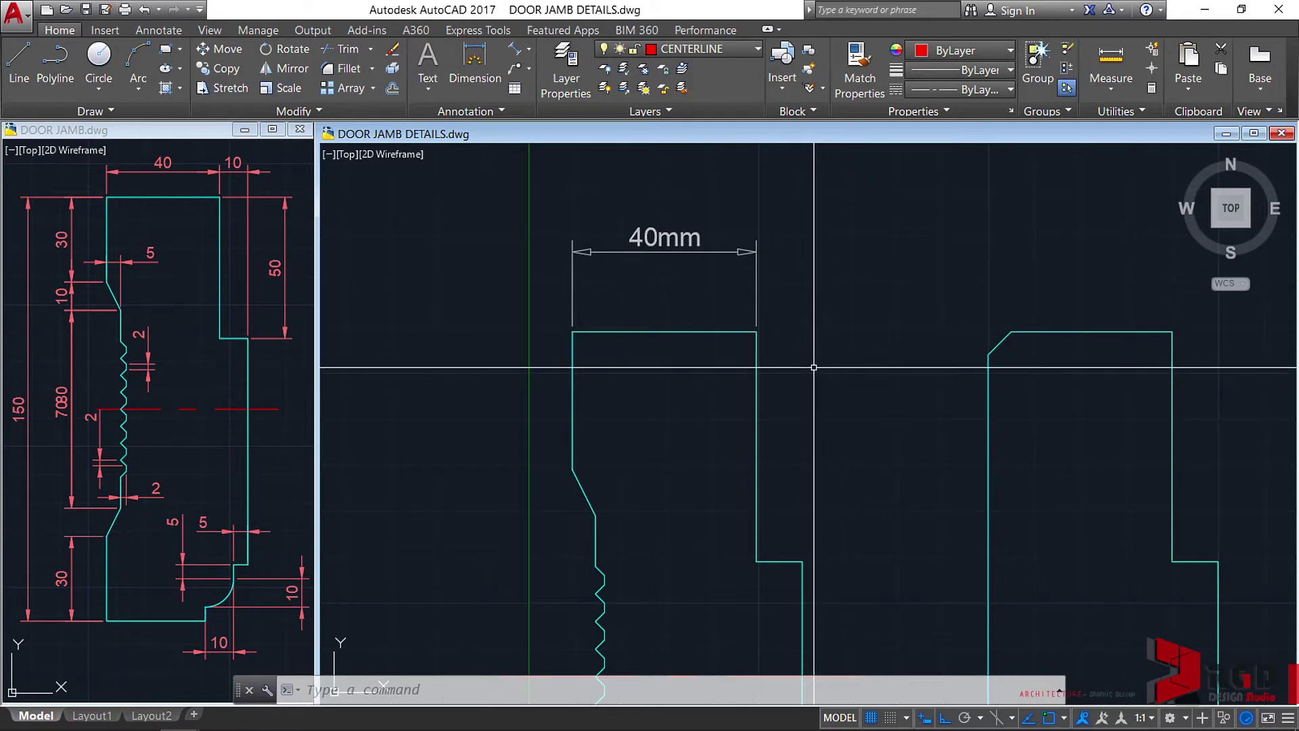
Make DIMENSION the current layer and zoom in on the jamb's angled edge
left_click(729, 46)
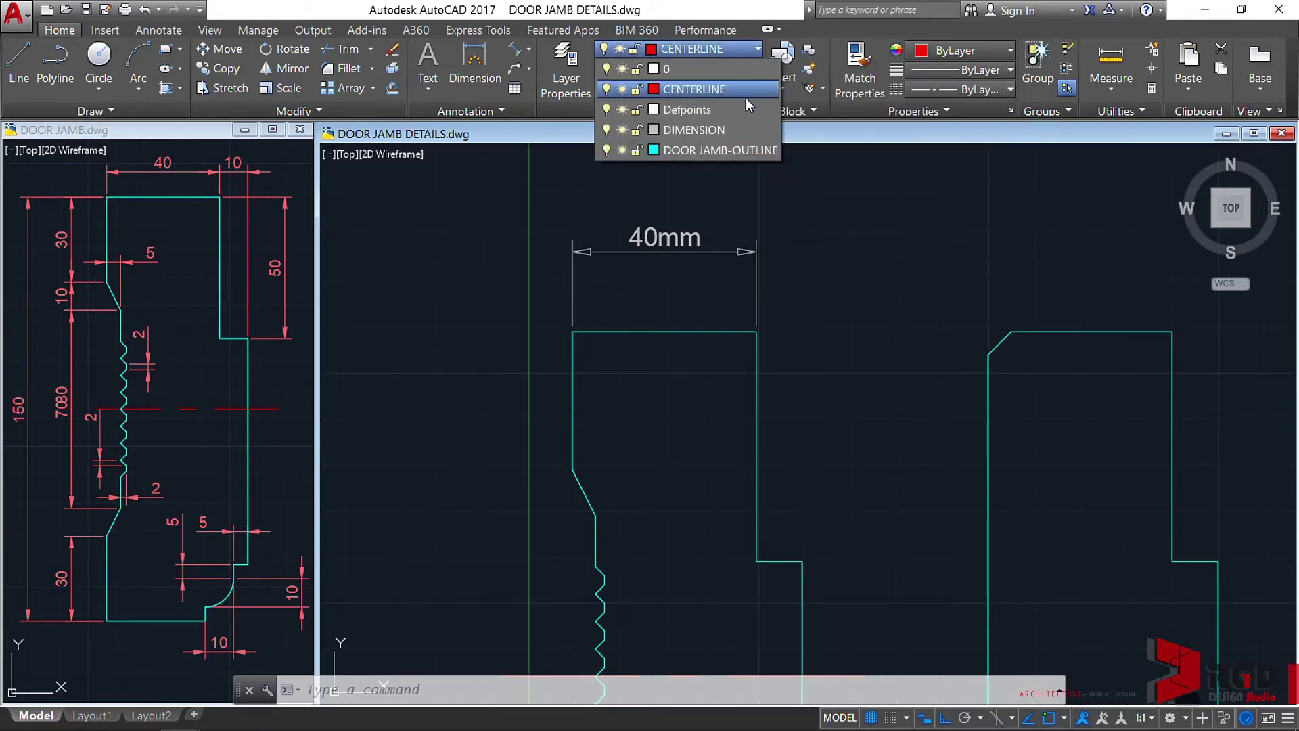
left_click(690, 131)
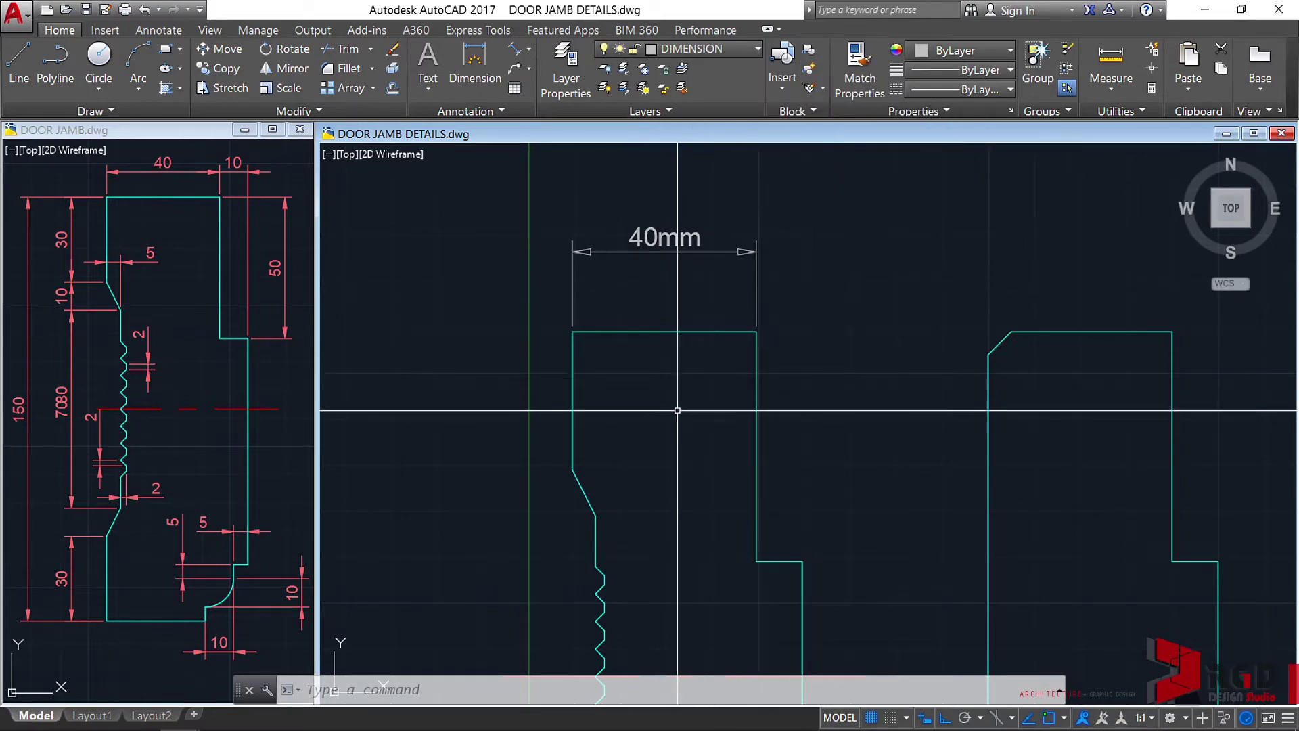
middle_click_drag(676, 406, 756, 355)
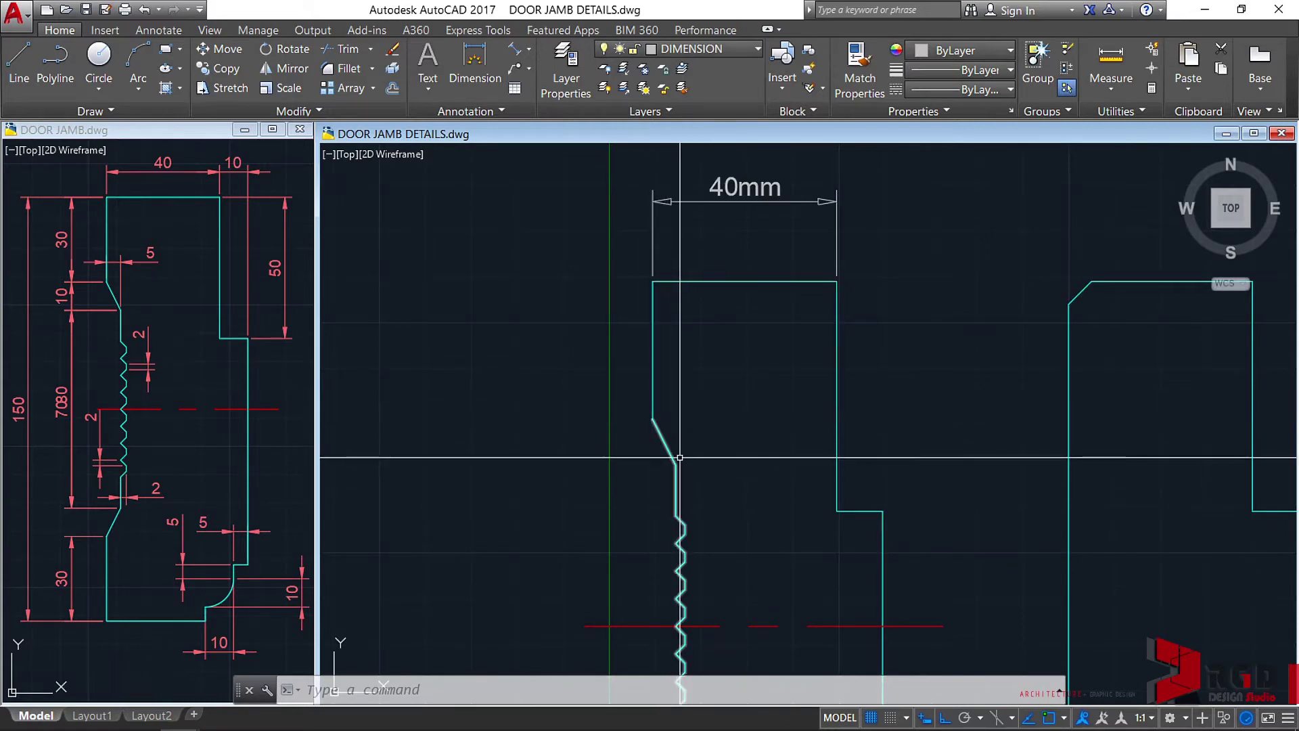
scroll(668, 444, "up", 4)
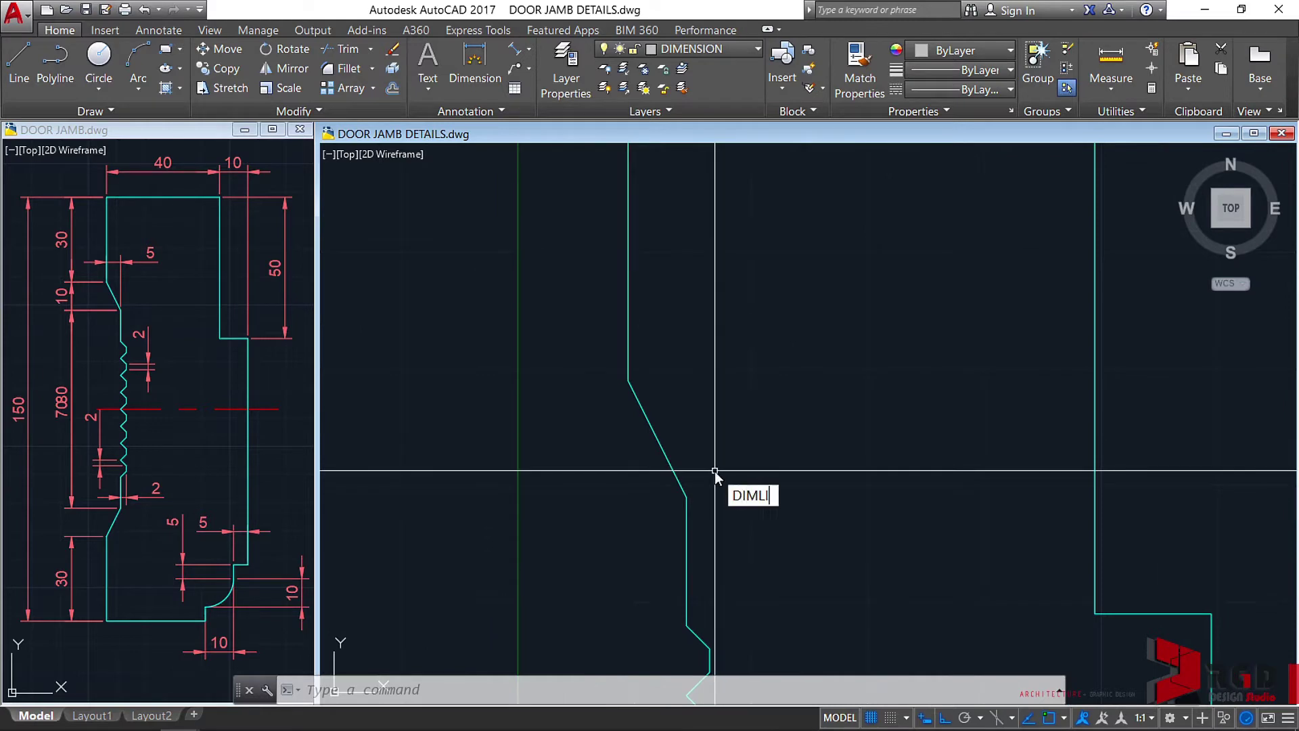
type("N")
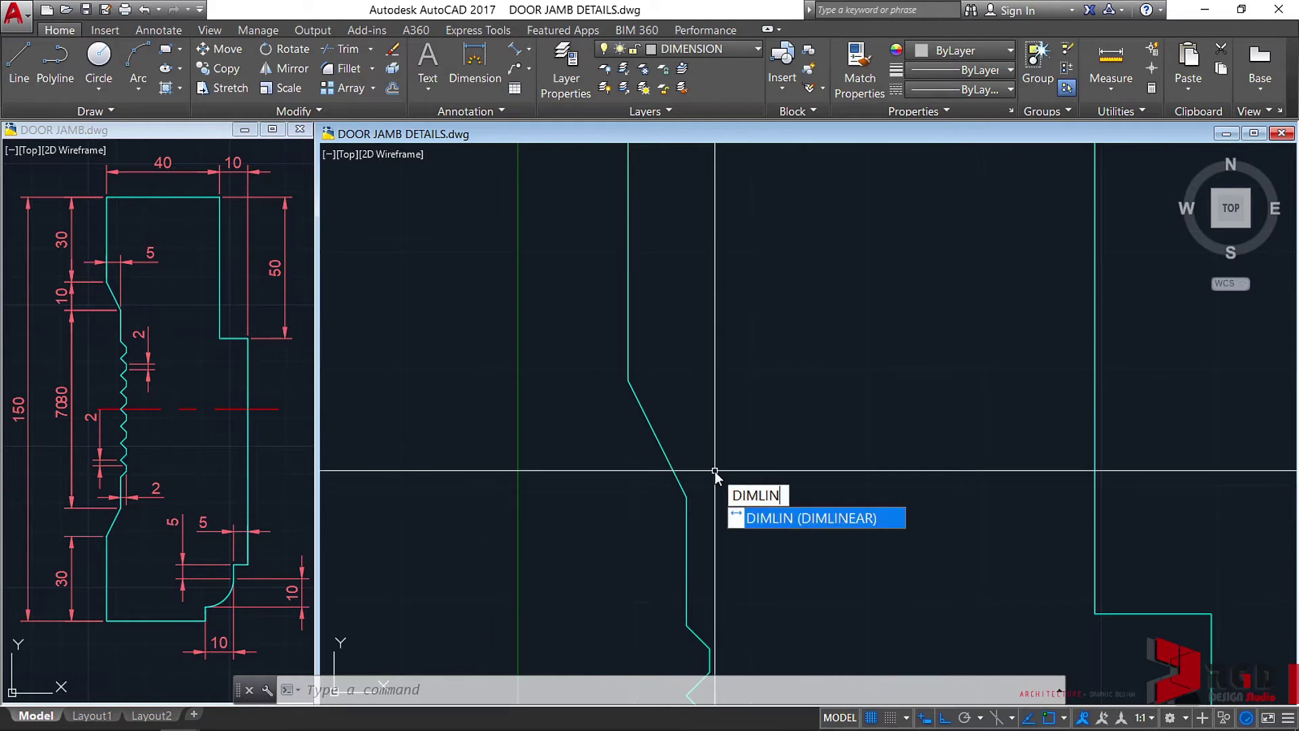
key("Return")
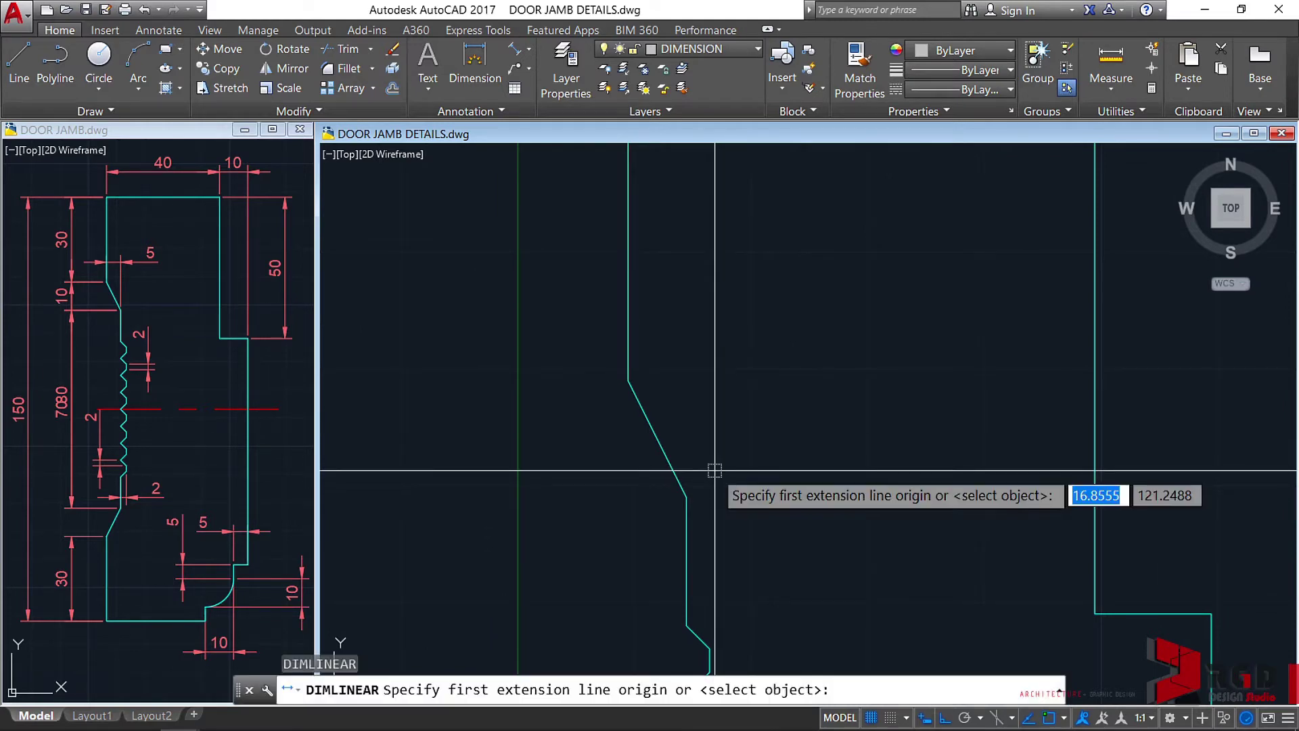
left_click(628, 380)
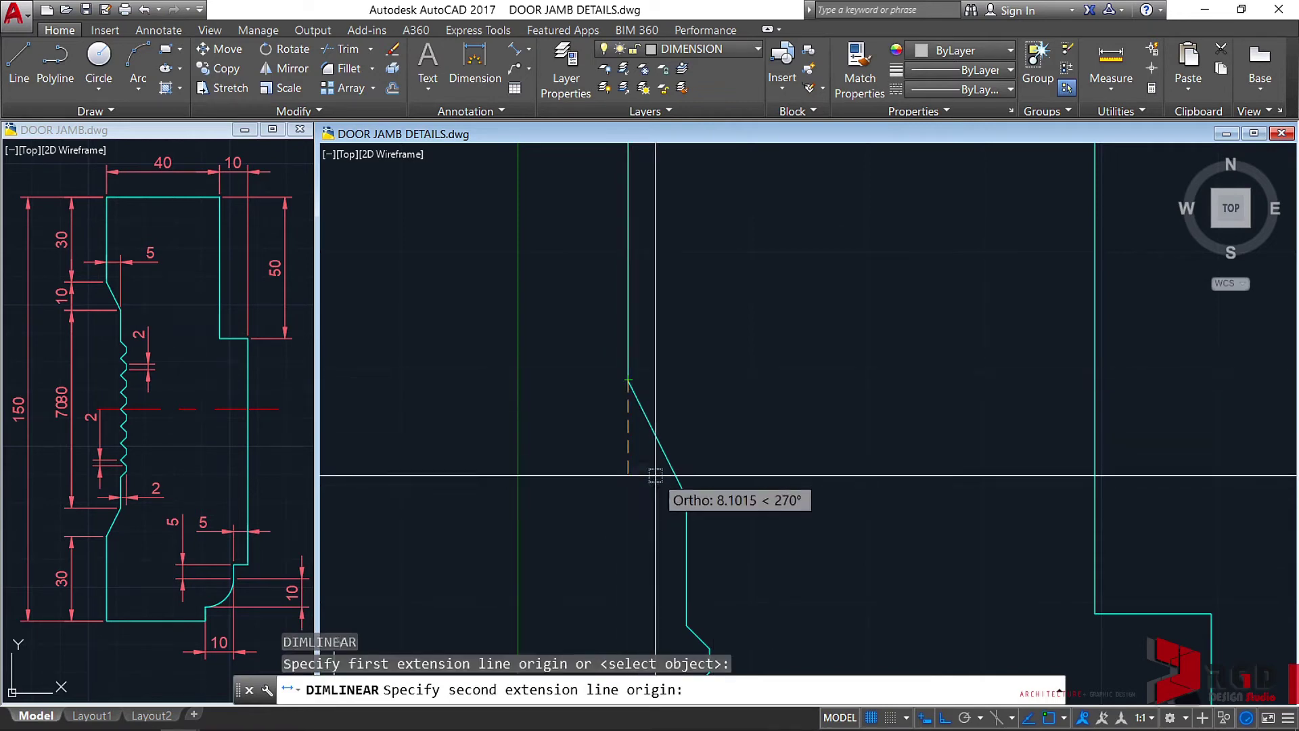
left_click(686, 499)
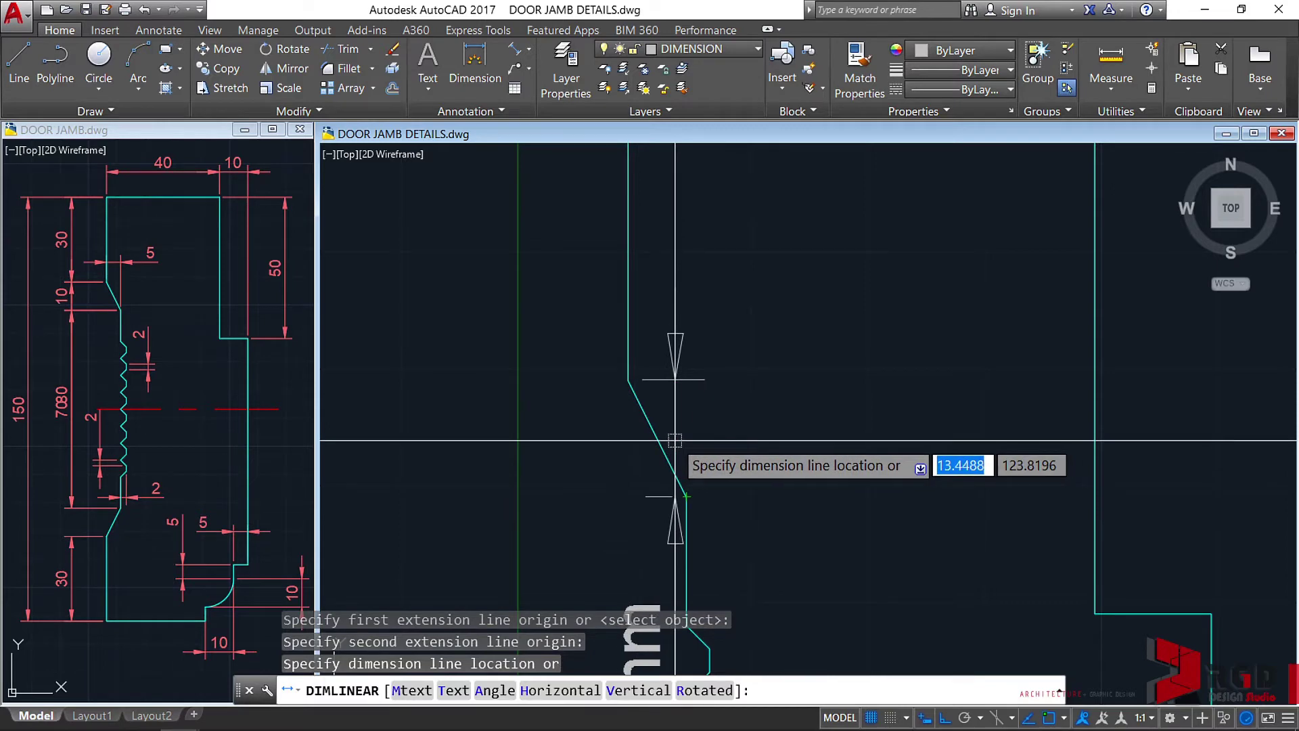
key("F8")
key("F8")
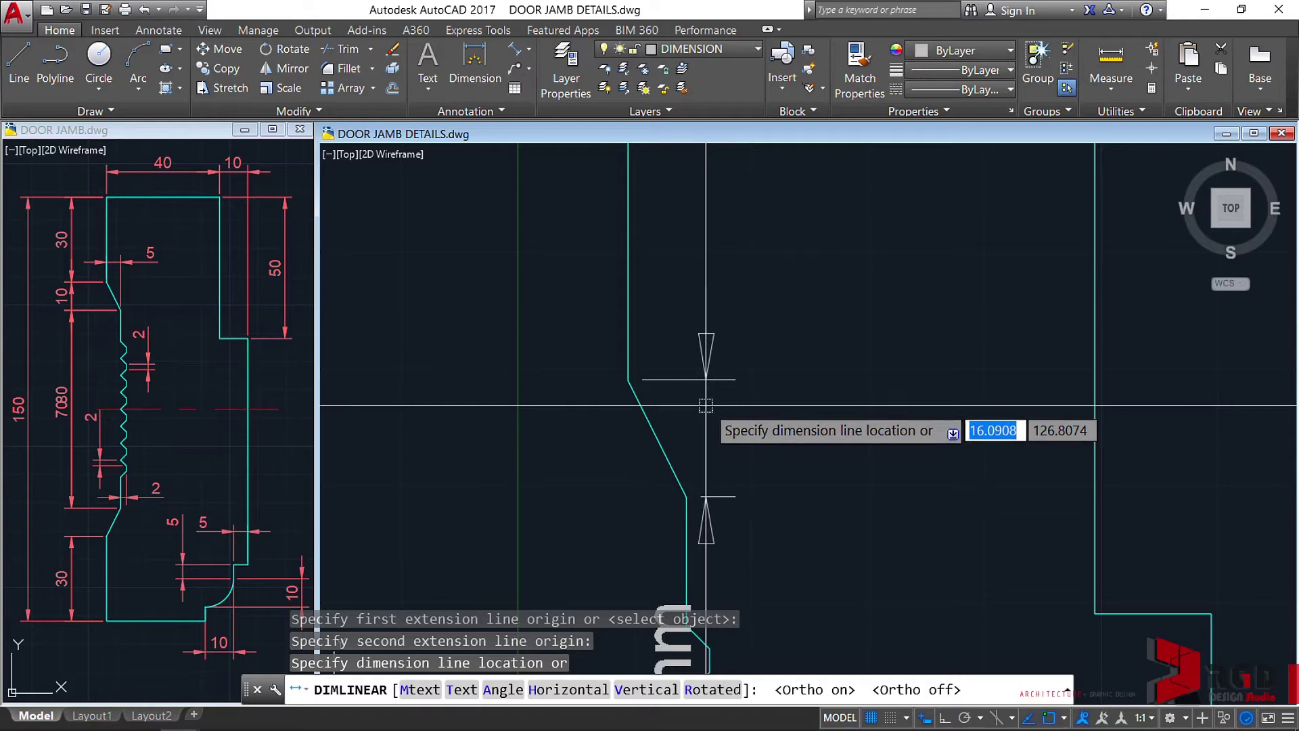
key("Escape")
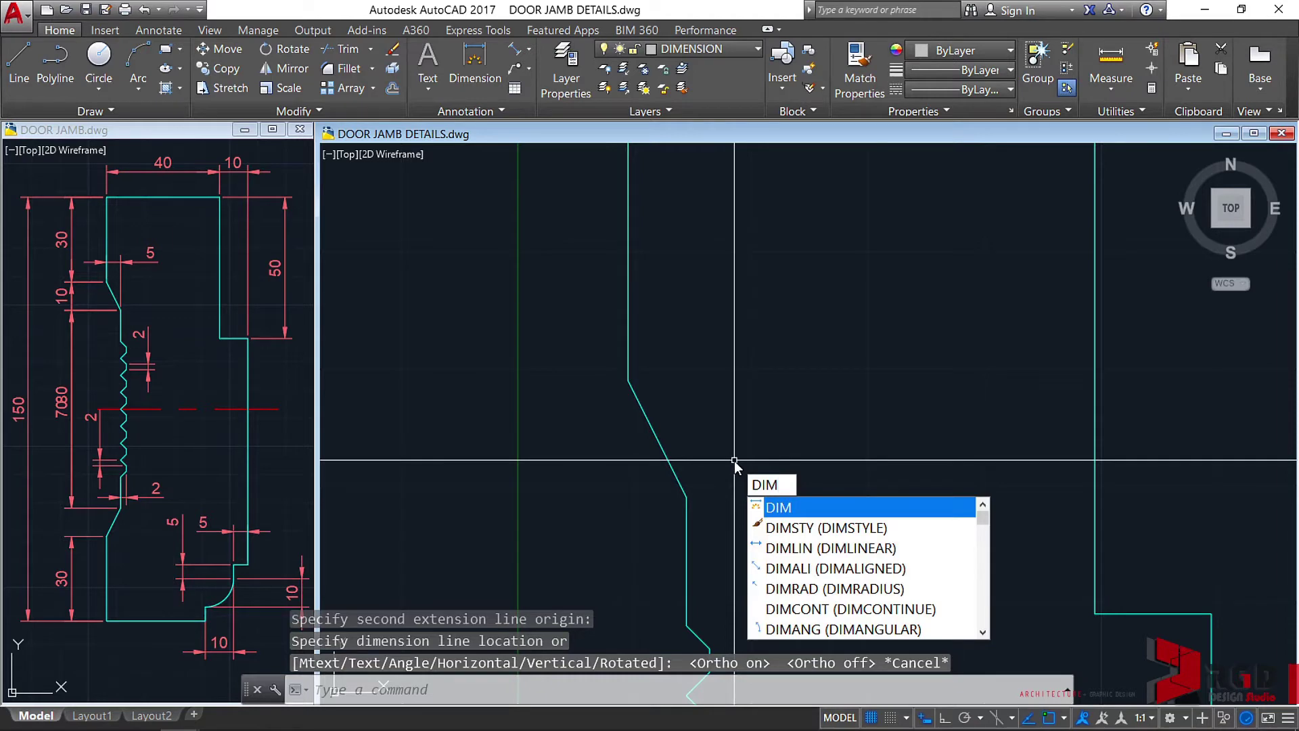
Dimension the jamb's sloped edge as 11,18mm, placed along the slope
key("Return")
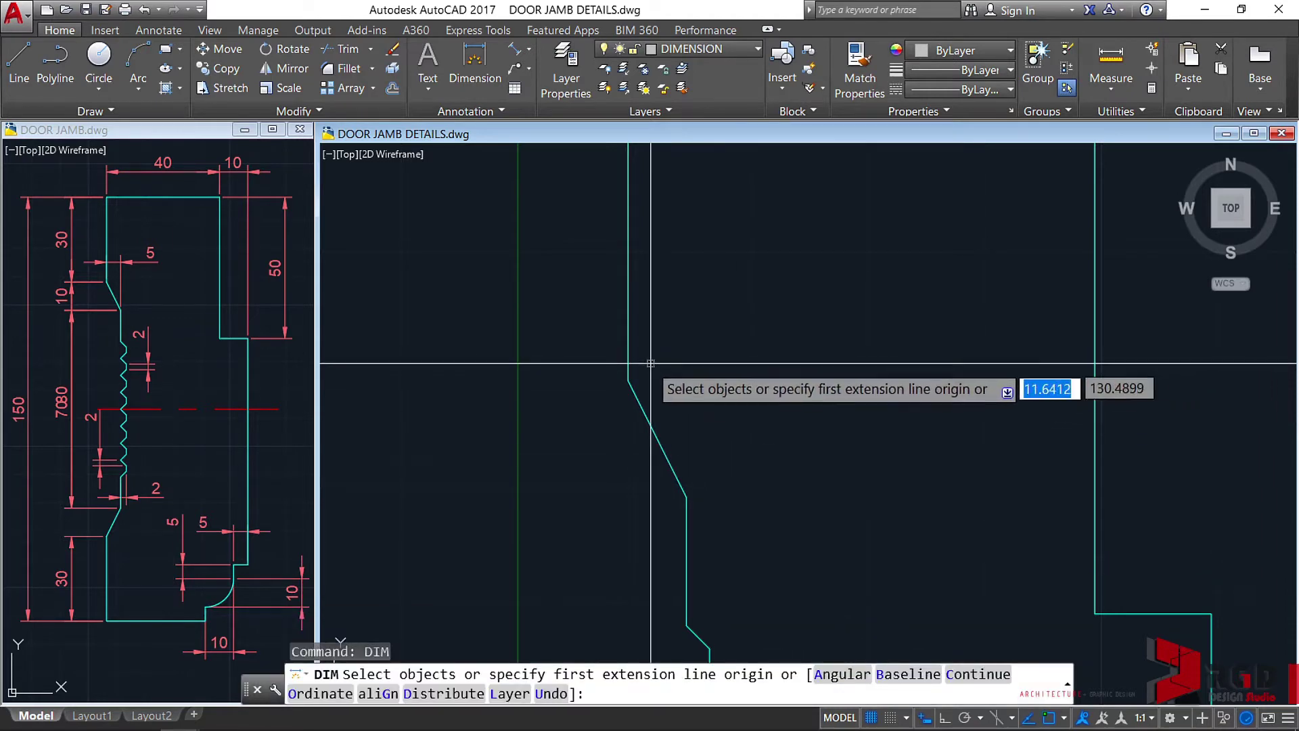
left_click(628, 379)
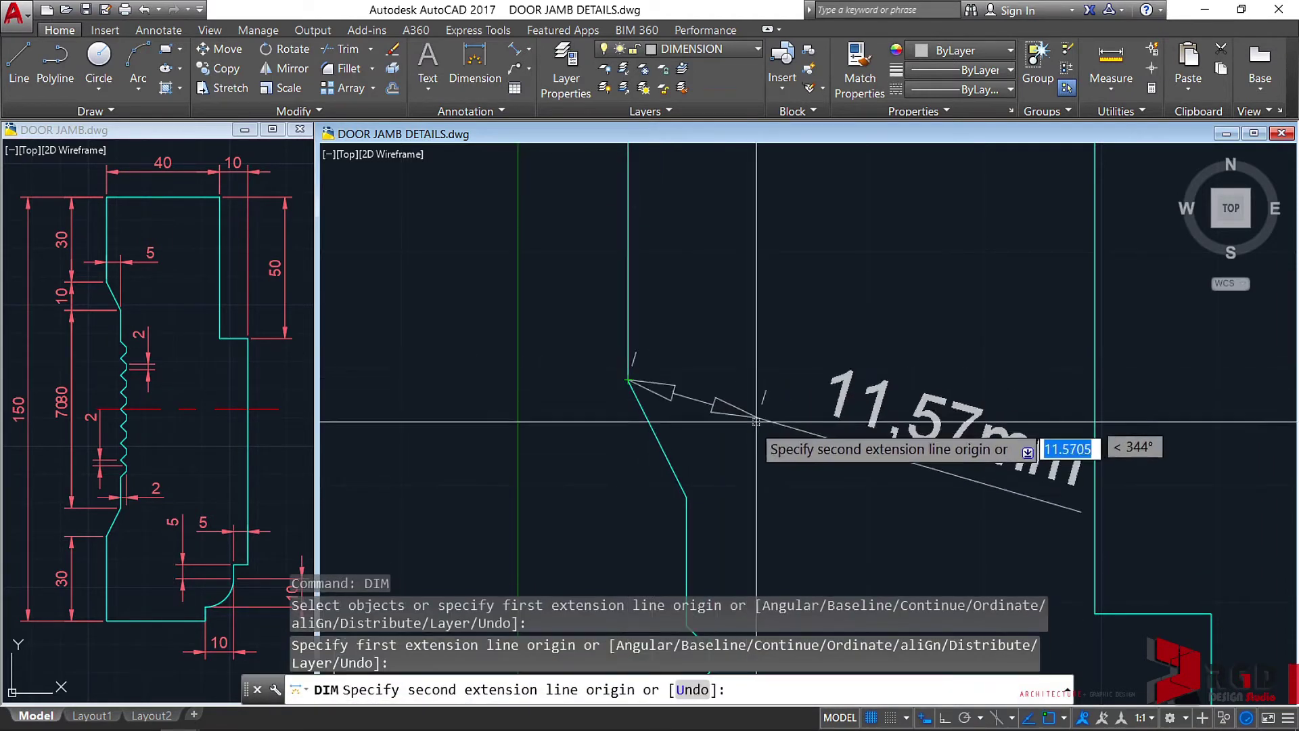
left_click(686, 497)
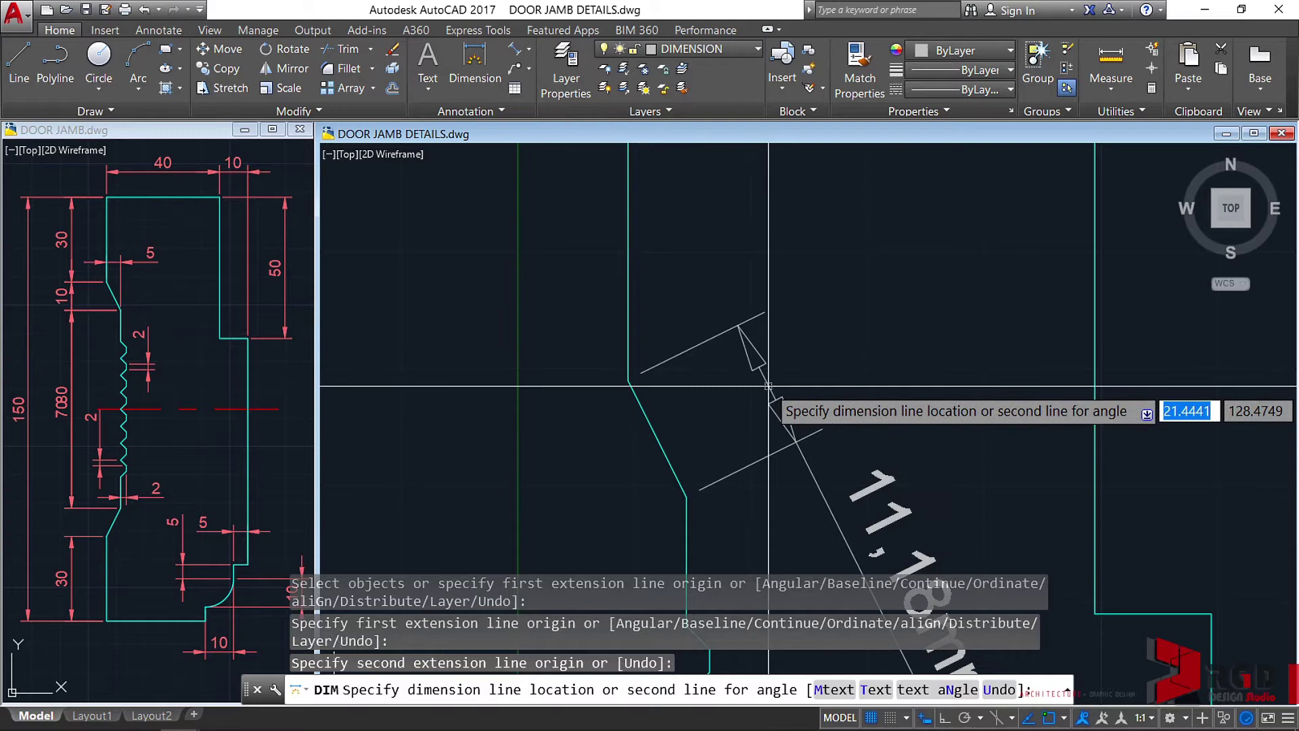
left_click(768, 386)
scroll(915, 438, "down", 2)
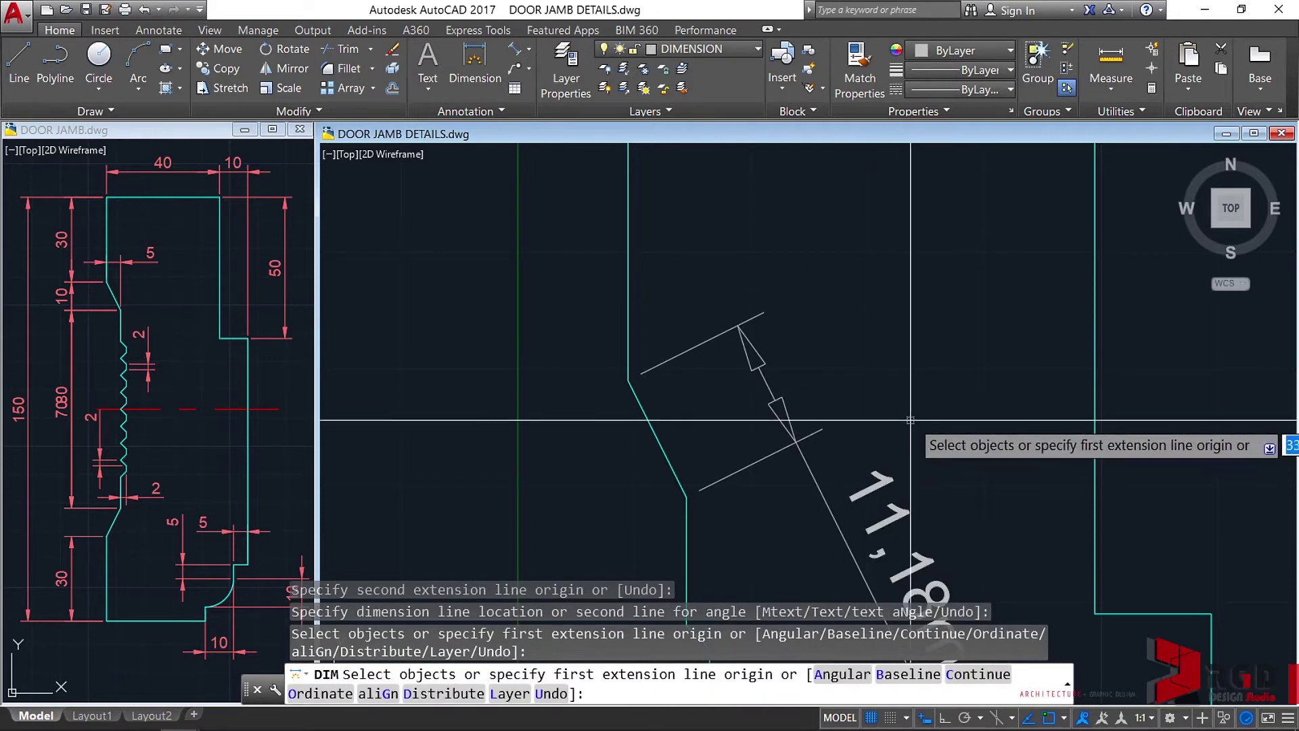
scroll(916, 439, "down", 3)
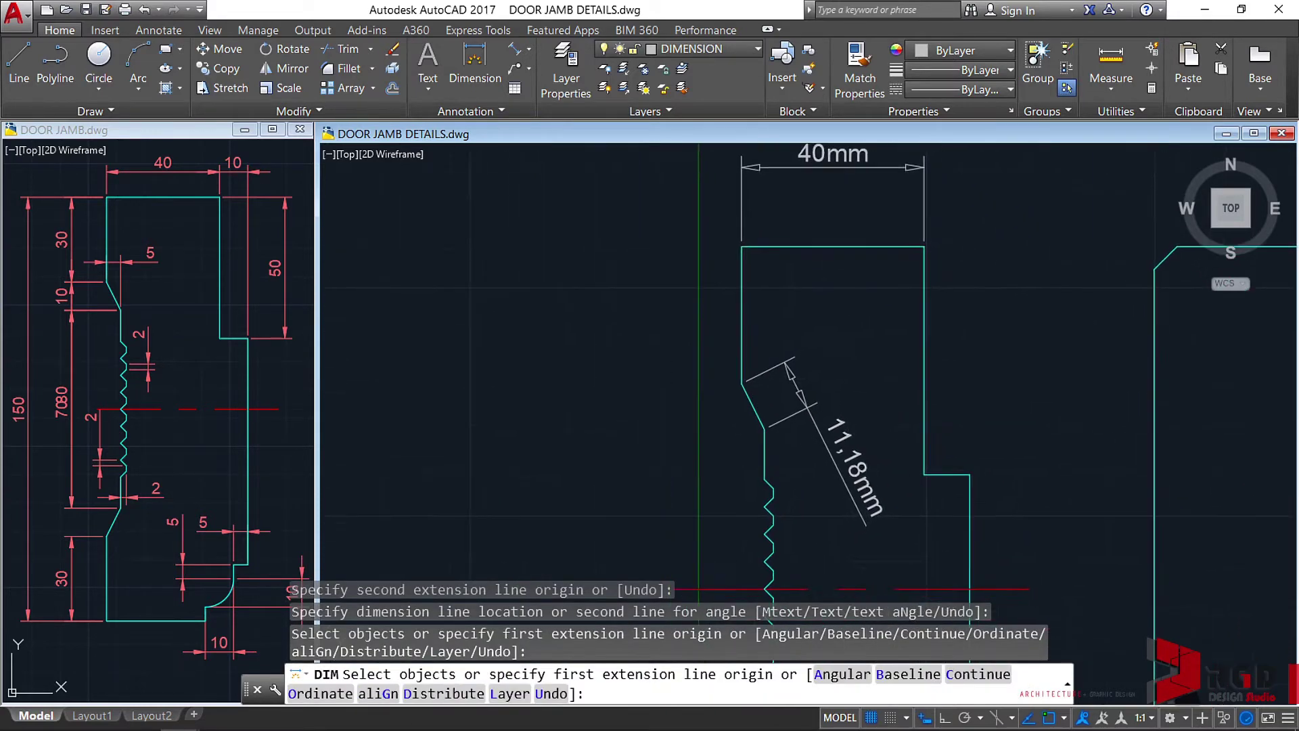
scroll(867, 476, "down", 2)
scroll(903, 509, "up", 4)
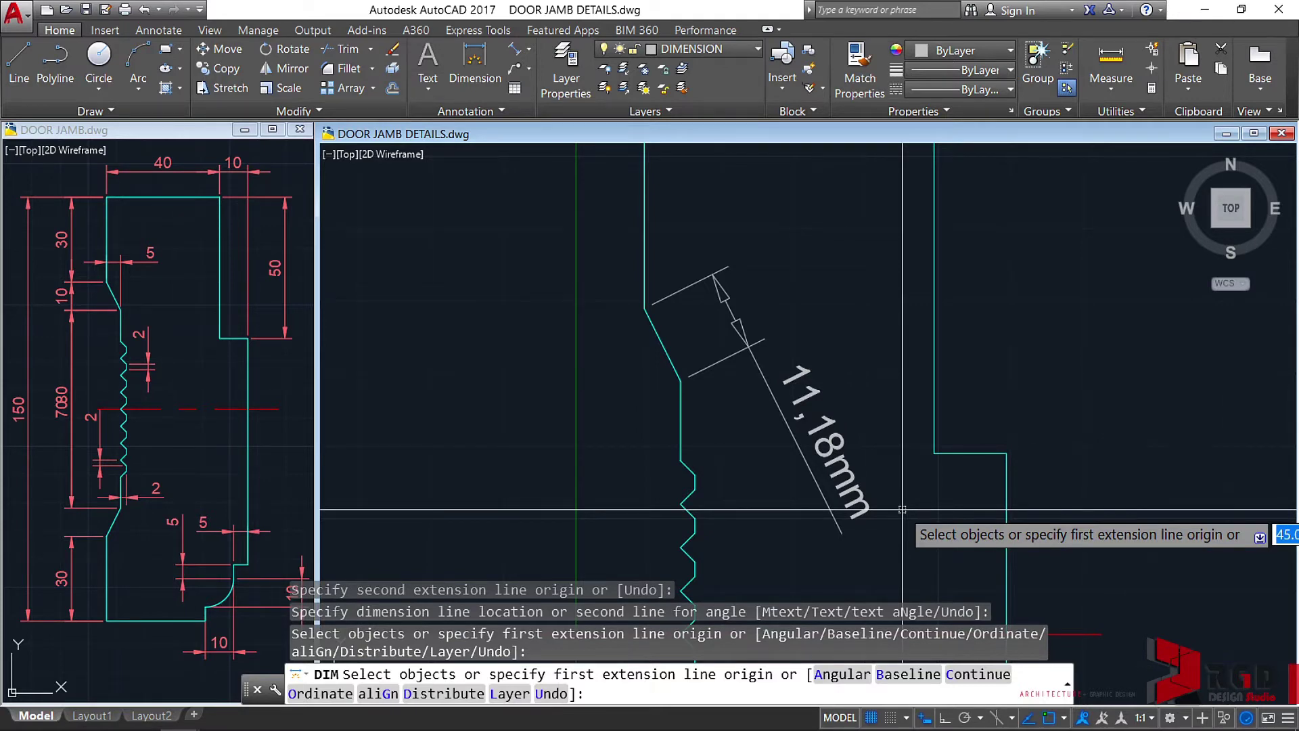
middle_click_drag(716, 373, 813, 473)
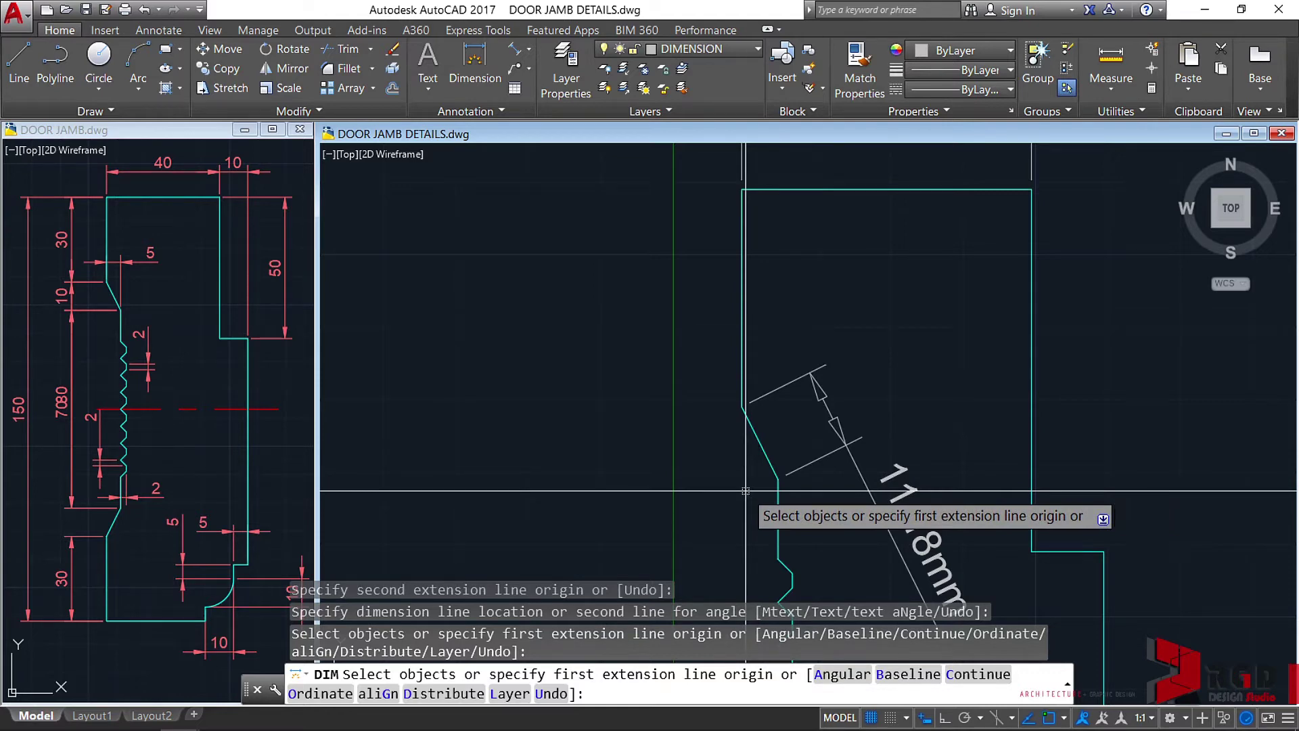
Add a vertical 30mm dimension from the jamb's top-left corner to the slant start
key("Return")
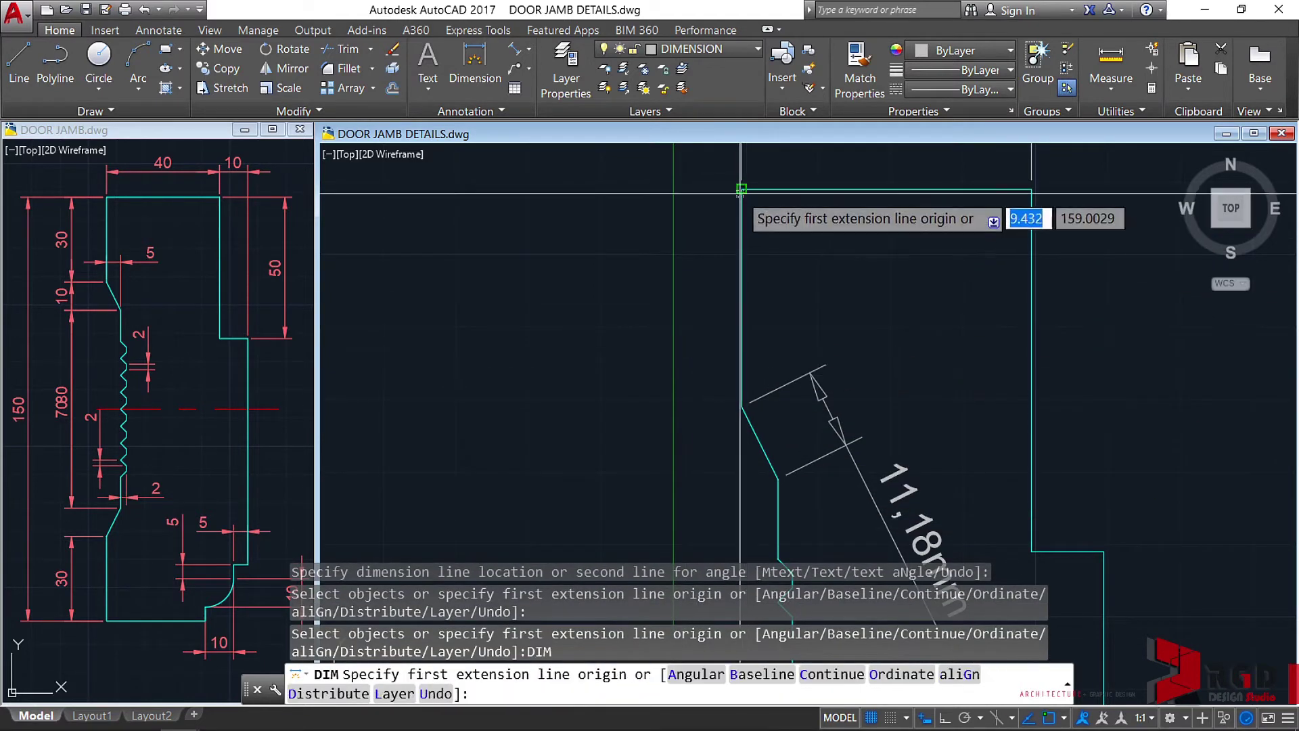
left_click(742, 191)
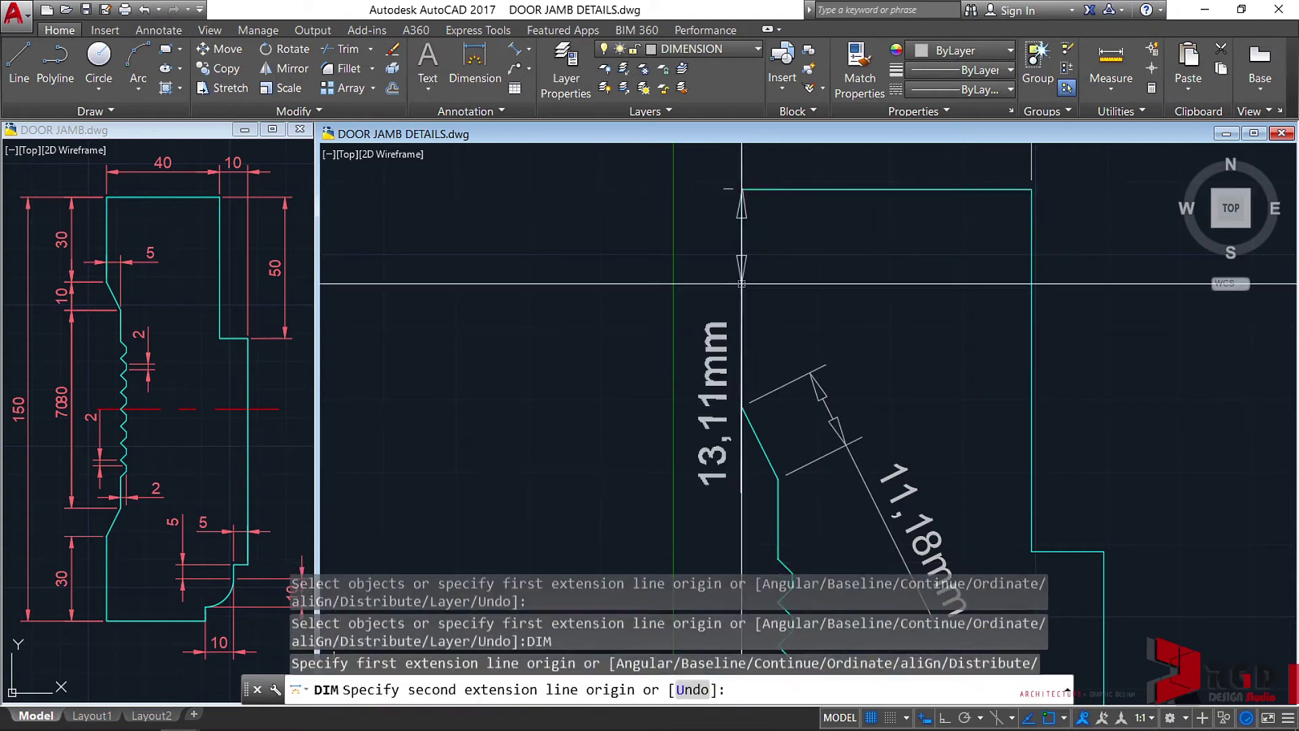
left_click(742, 406)
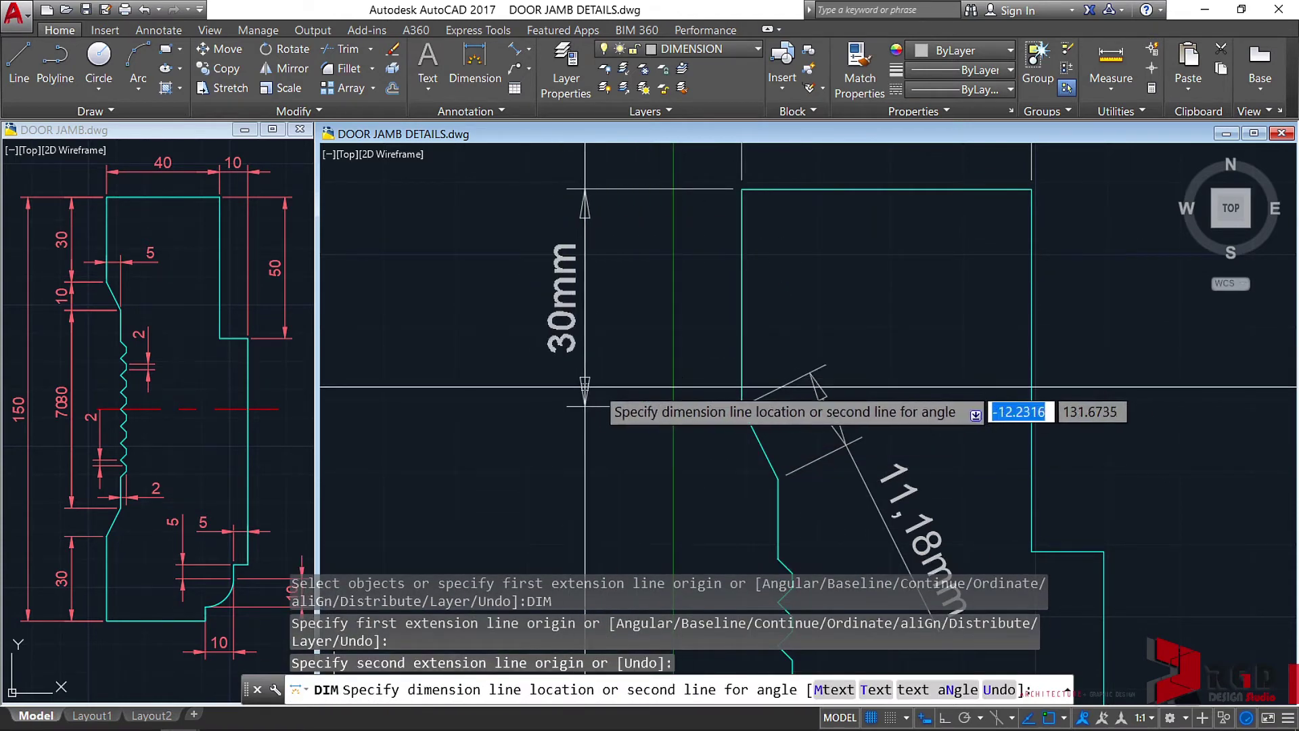
left_click(654, 385)
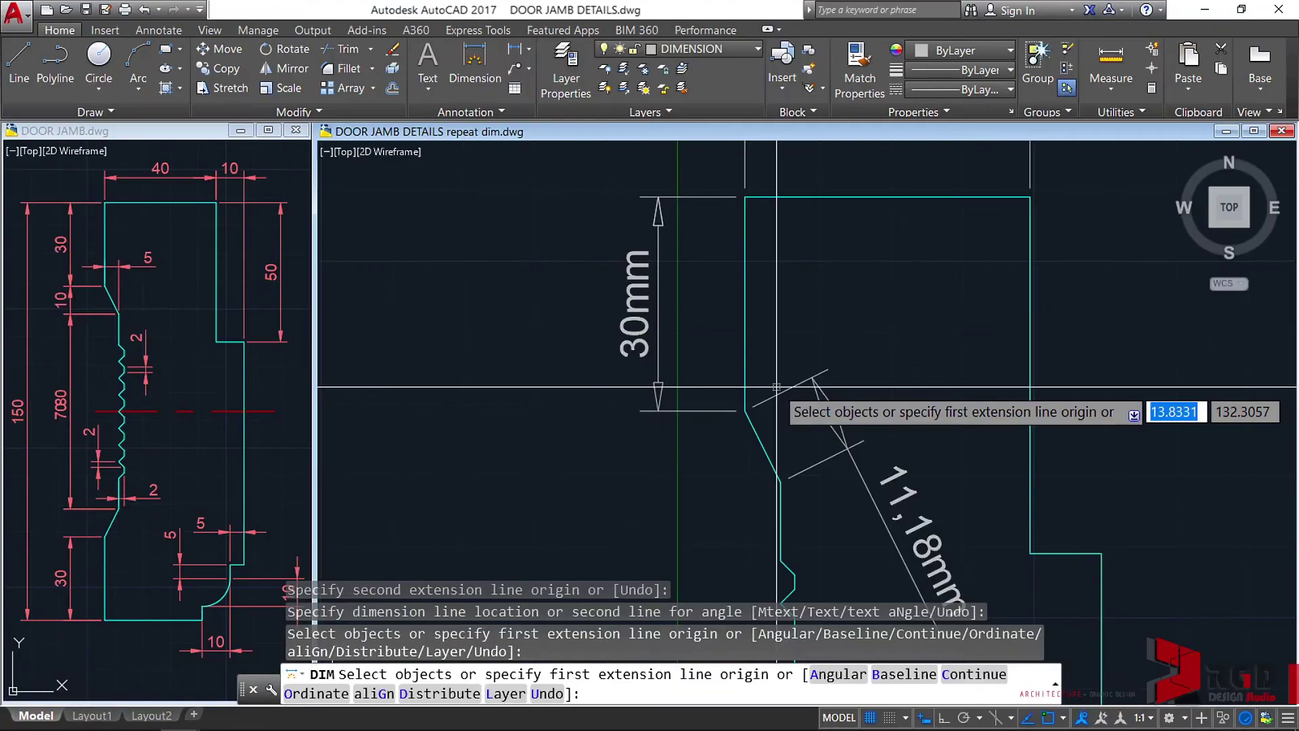
key("Escape")
Start a Dimension on the jamb's lower slant, picking its top and bottom endpoints
scroll(775, 388, "down", 2)
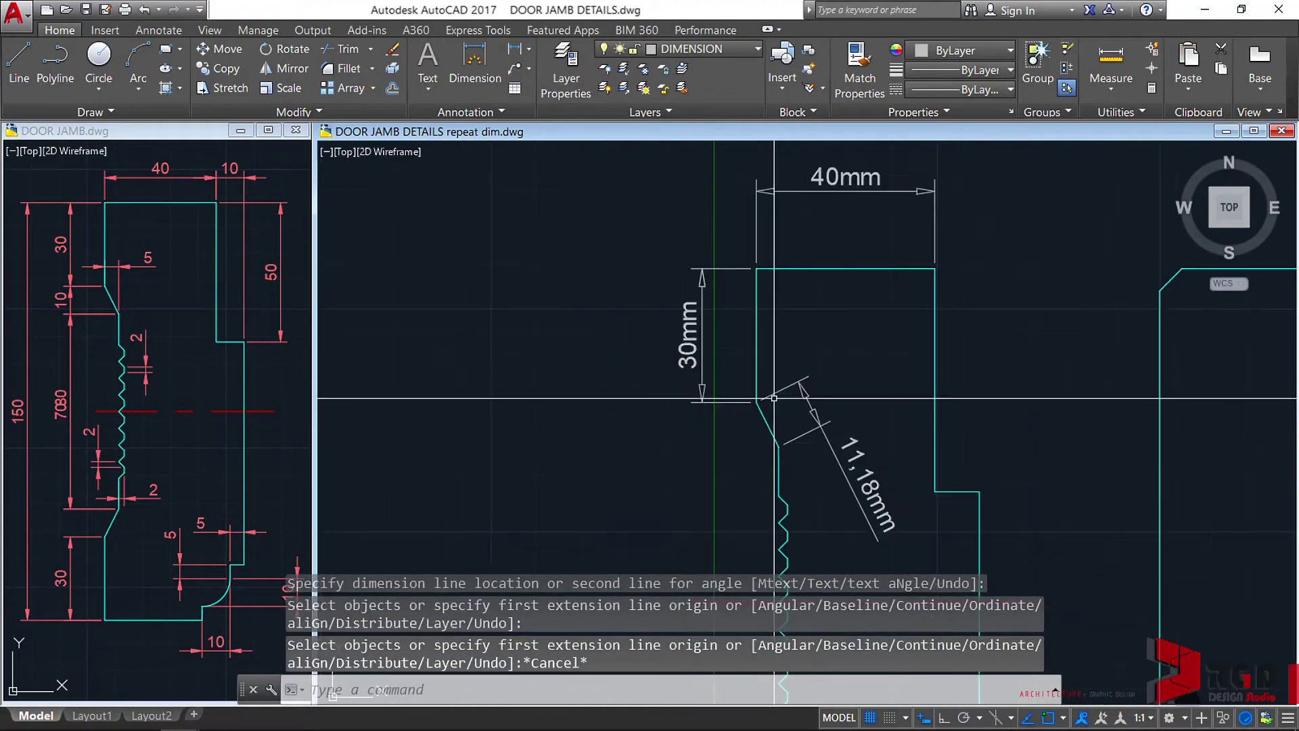
middle_click_drag(775, 387, 755, 354)
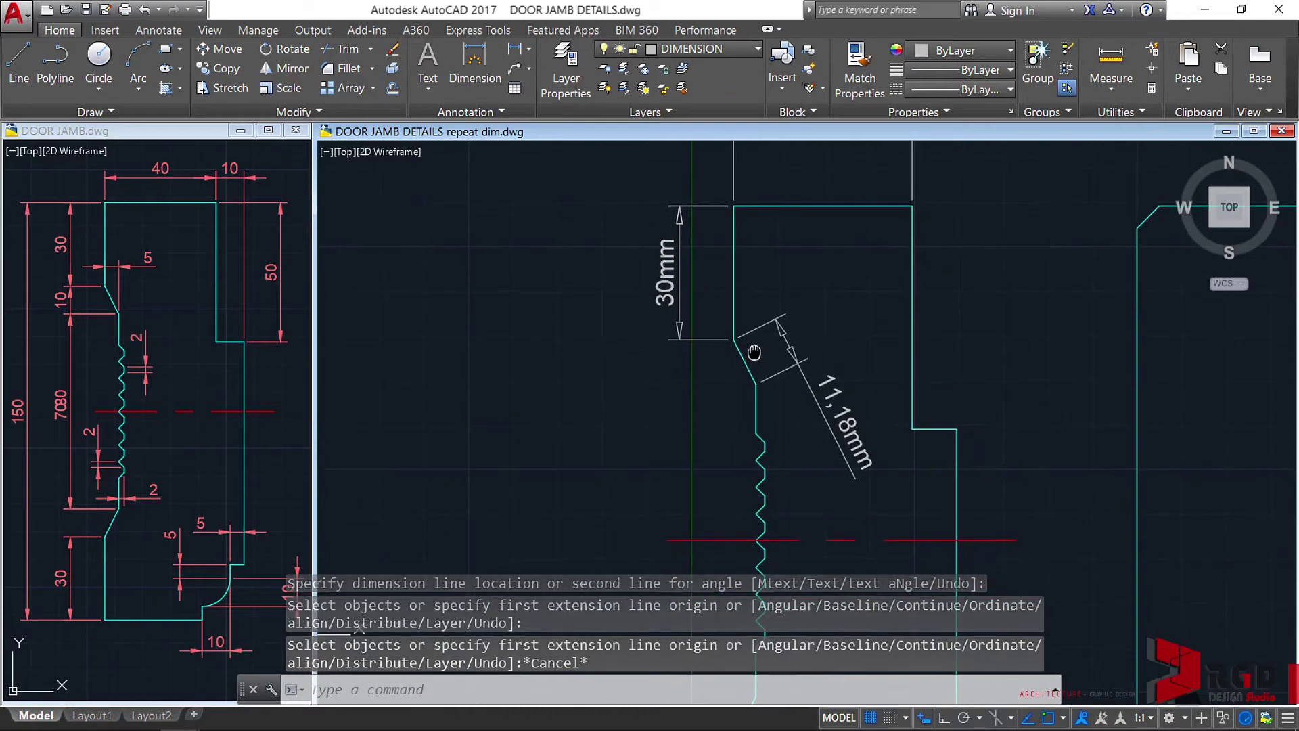
scroll(795, 469, "down", 3)
middle_click_drag(795, 469, 755, 398)
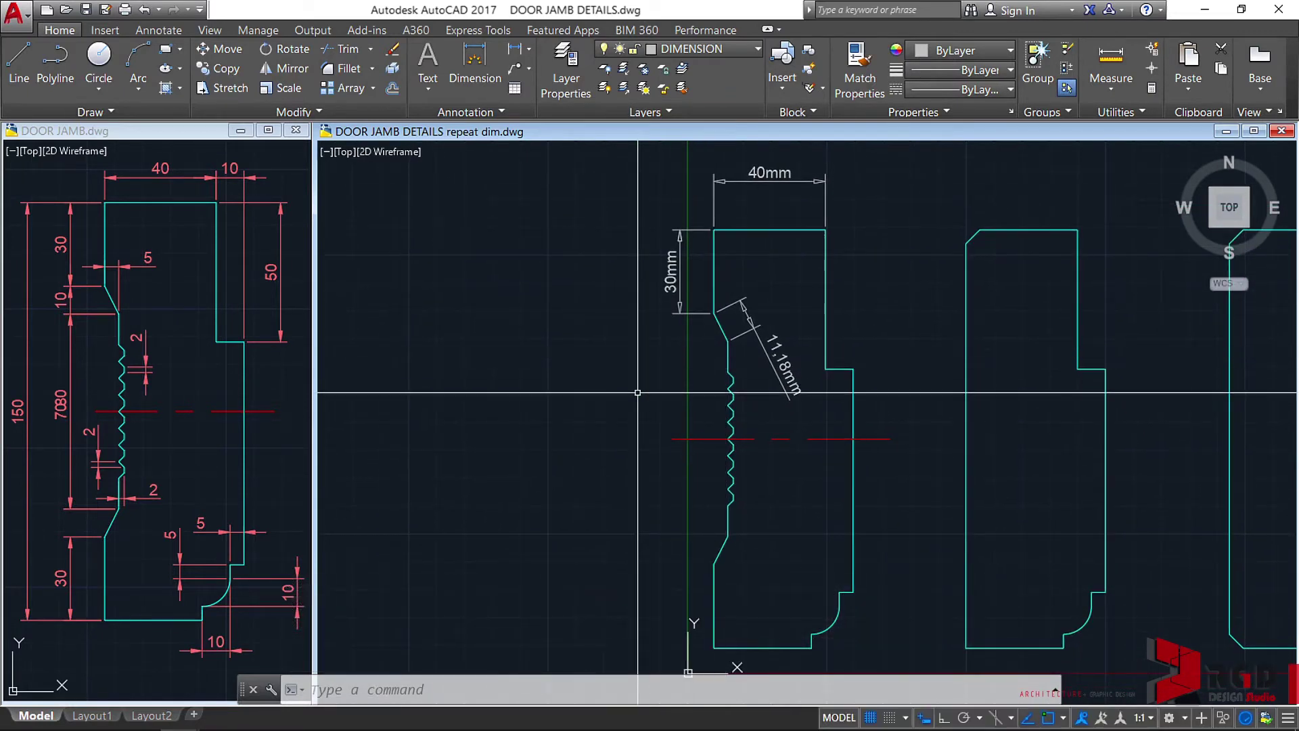
left_click(476, 62)
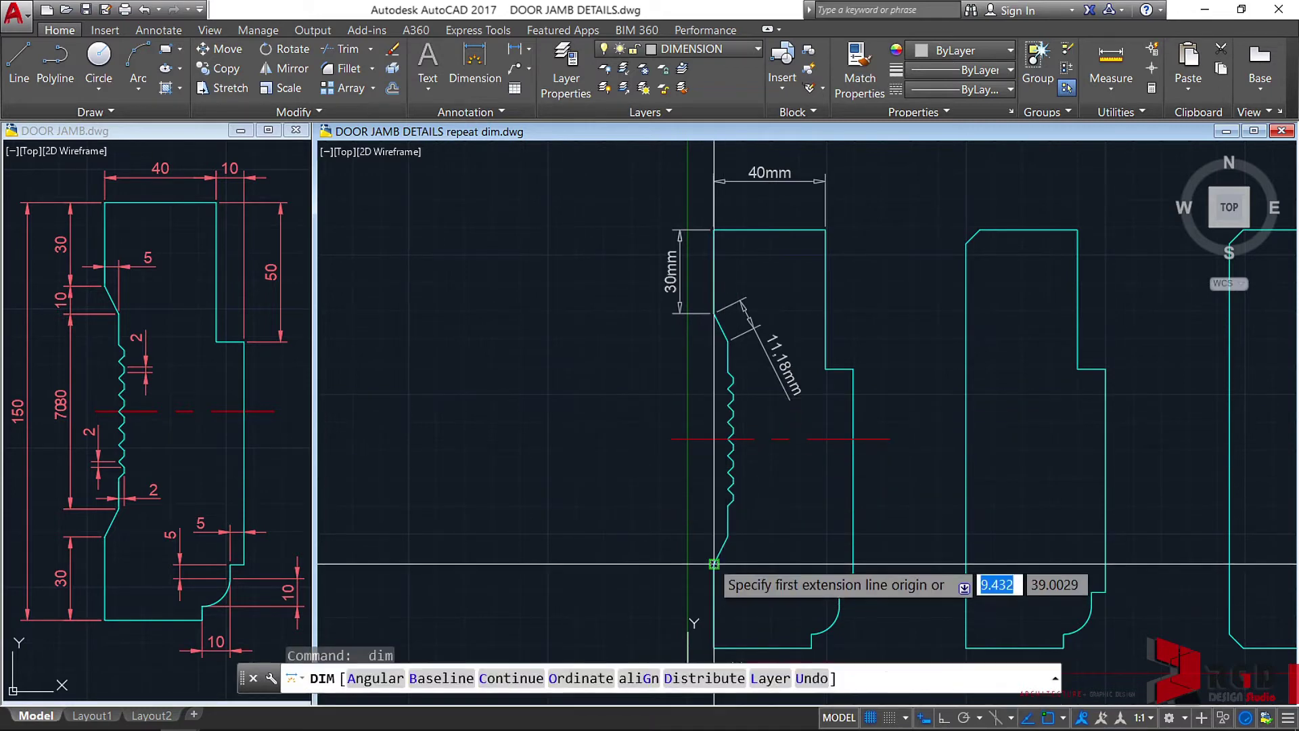
scroll(711, 562, "up", 3)
scroll(711, 560, "up", 4)
mouse_move(711, 570)
middle_mouse_down()
mouse_move(765, 499)
mouse_move(774, 506)
middle_mouse_up()
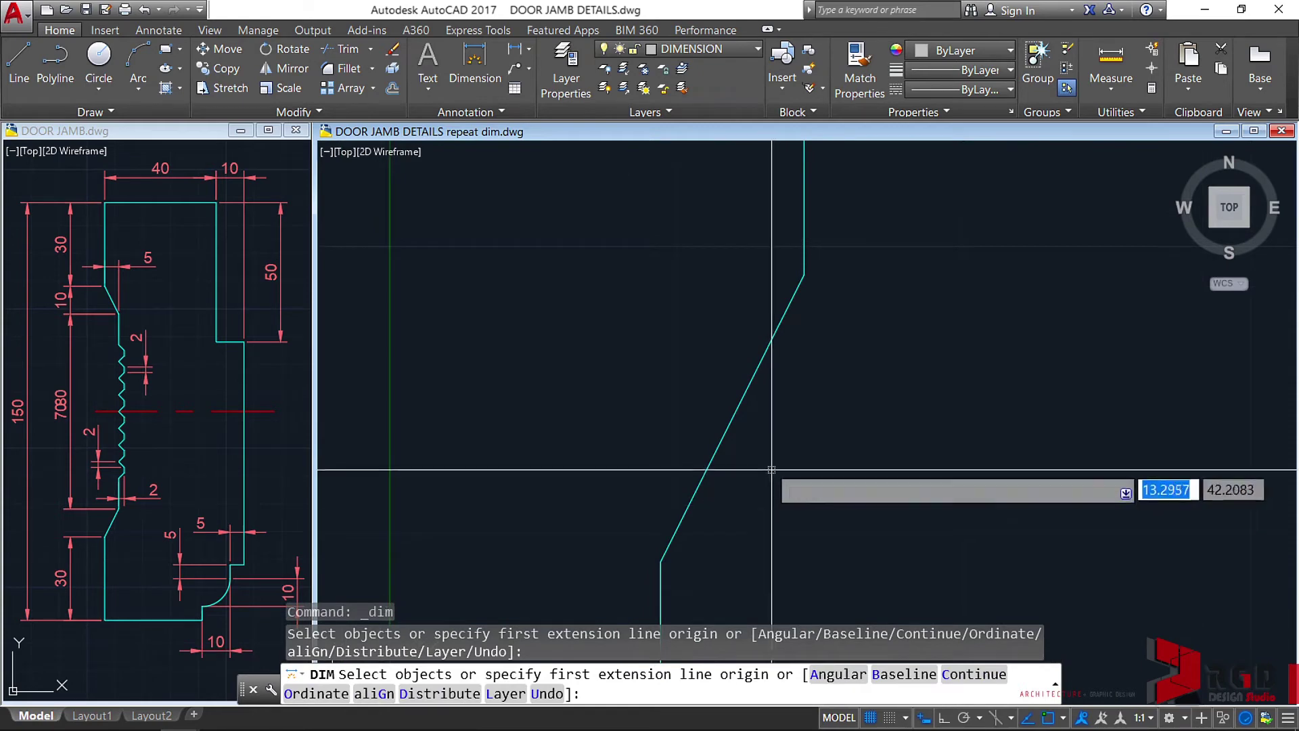
left_click(804, 275)
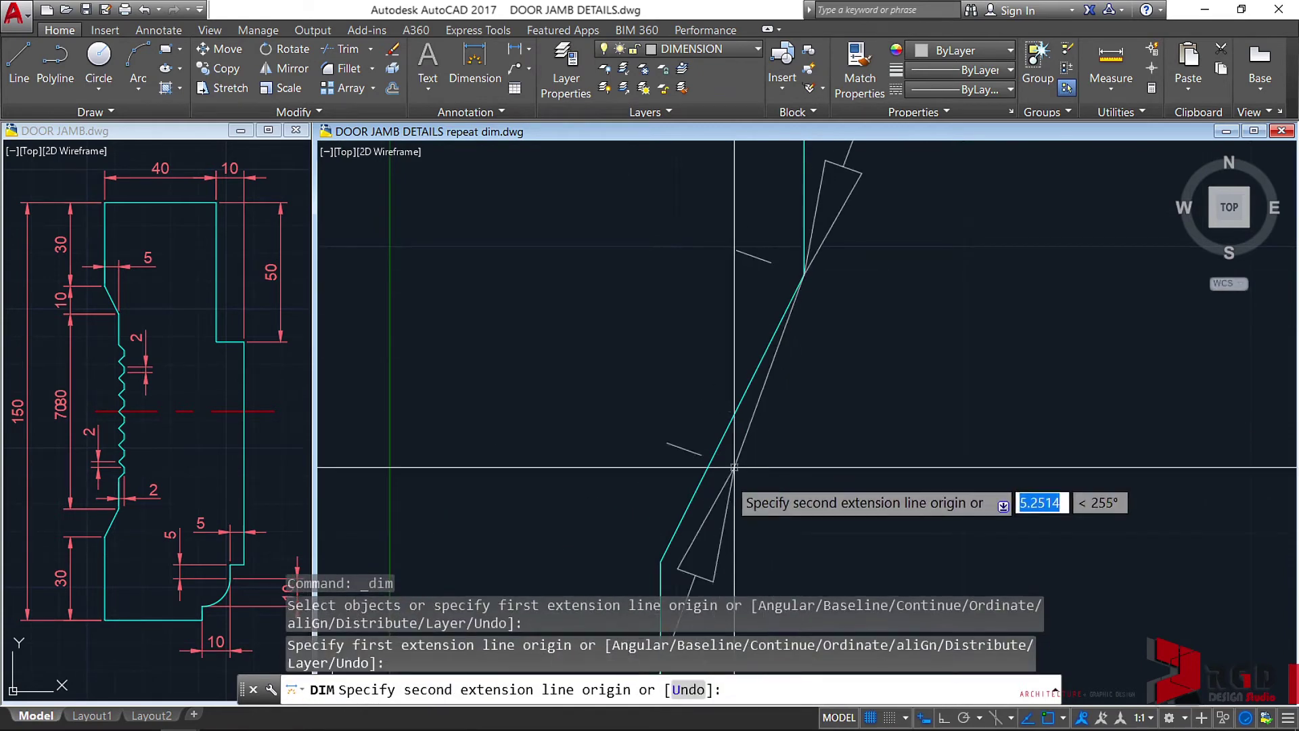
left_click(657, 561)
scroll(687, 466, "down", 4)
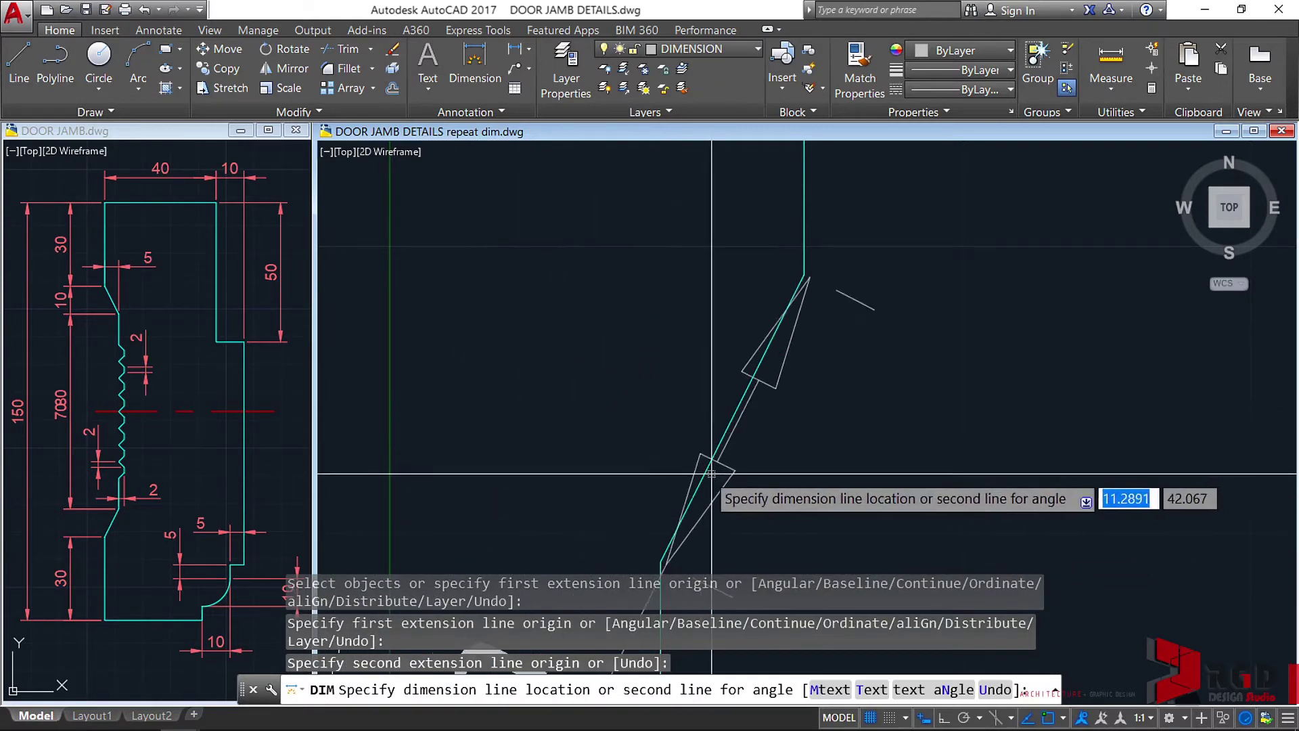
scroll(689, 450, "down", 3)
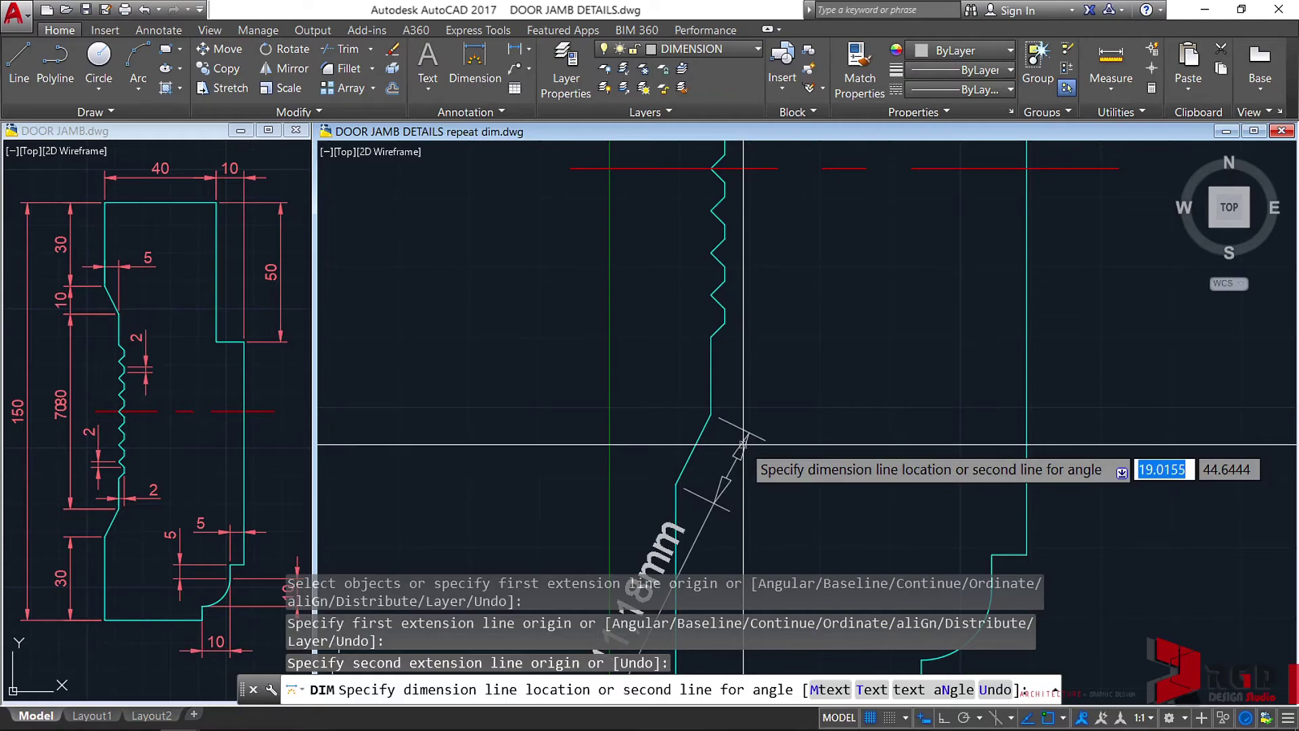
Cancel the unplaced slant dimension and start Continue dimensioning from the Annotate tab
key("Escape")
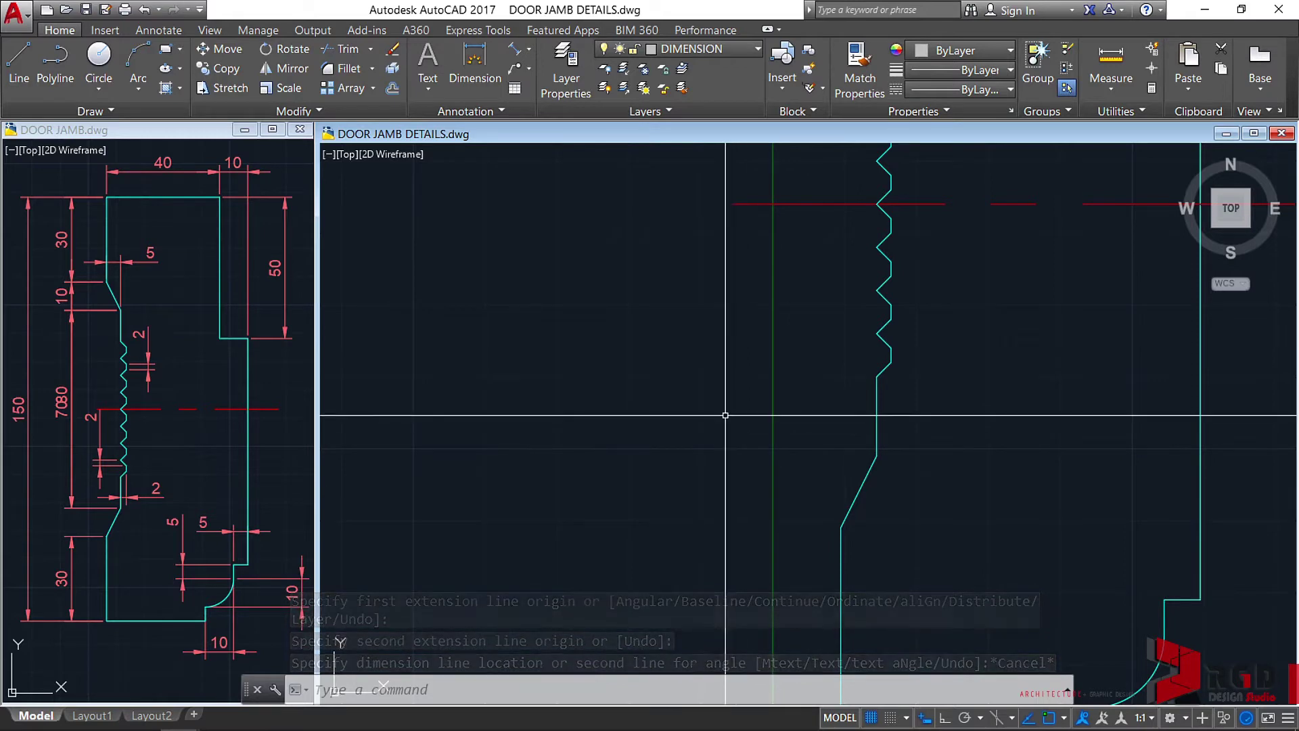
left_click(528, 50)
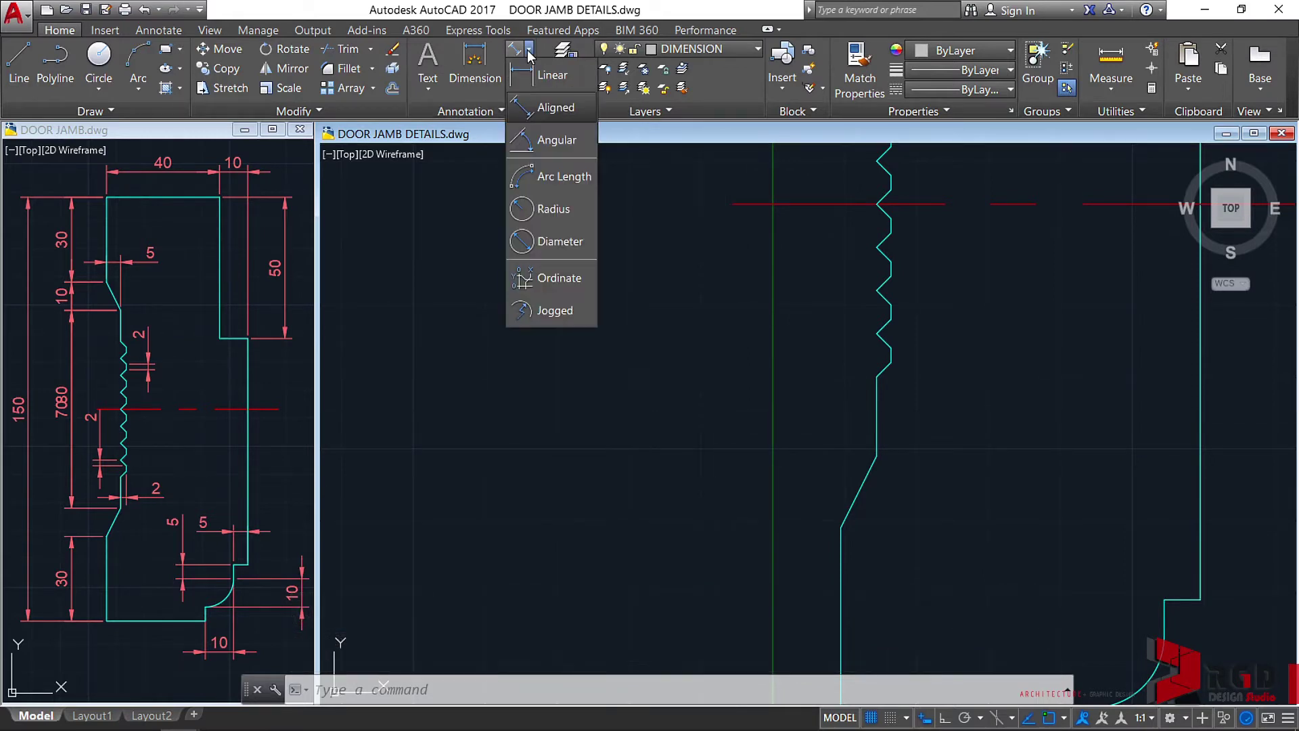
left_click(168, 30)
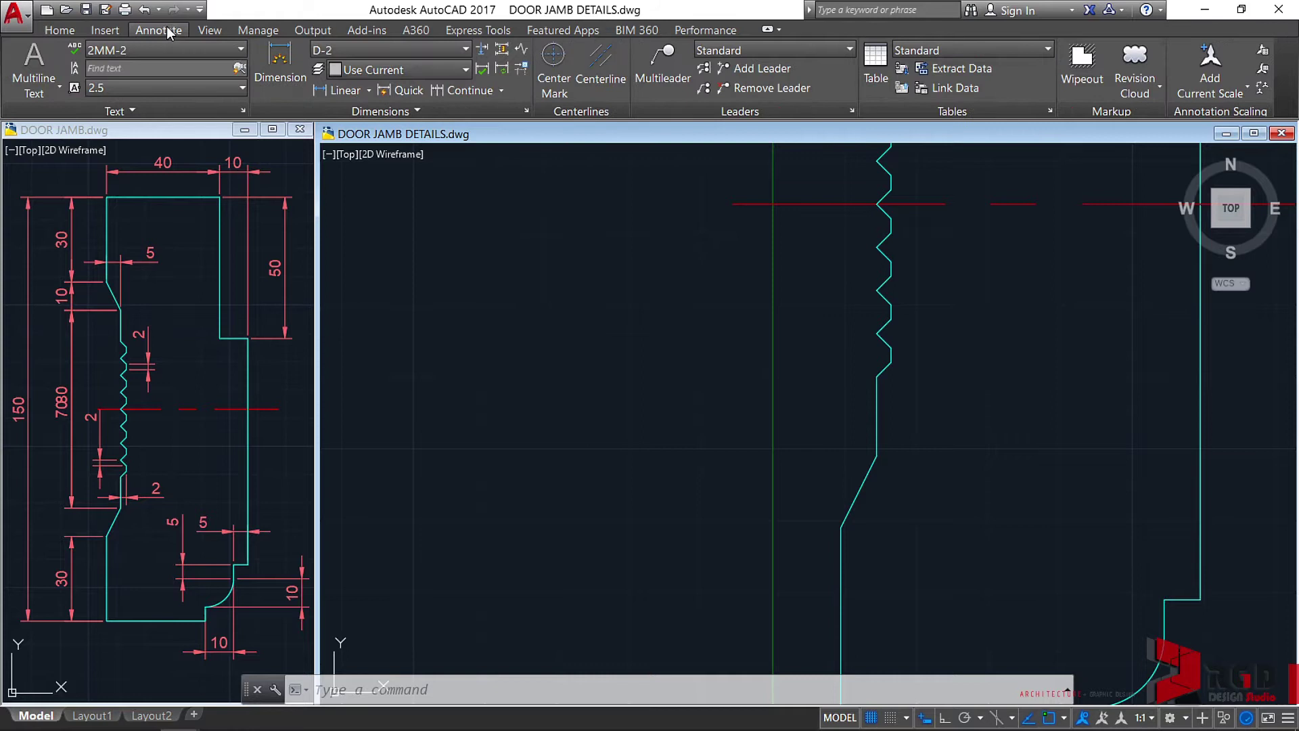
left_click(502, 91)
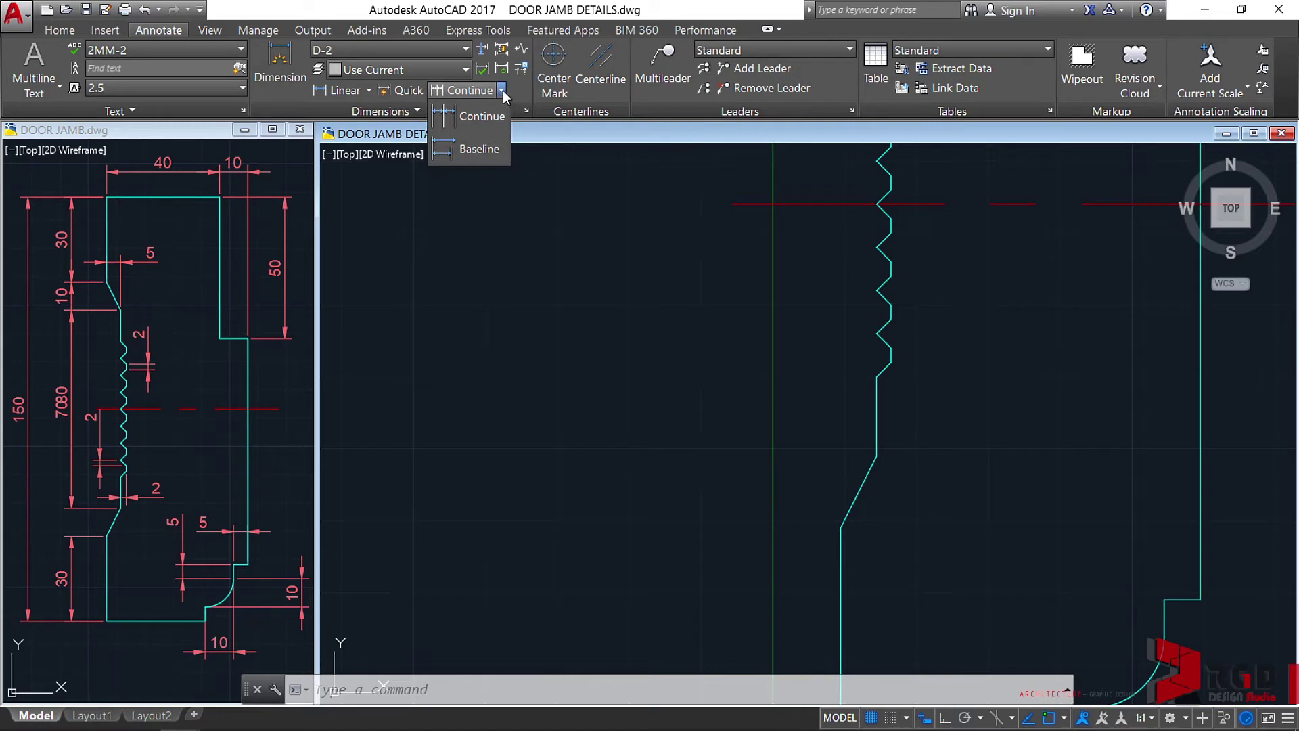
Start continuing the dimension chain from the 30mm dimension on the jamb's left side
left_click(482, 118)
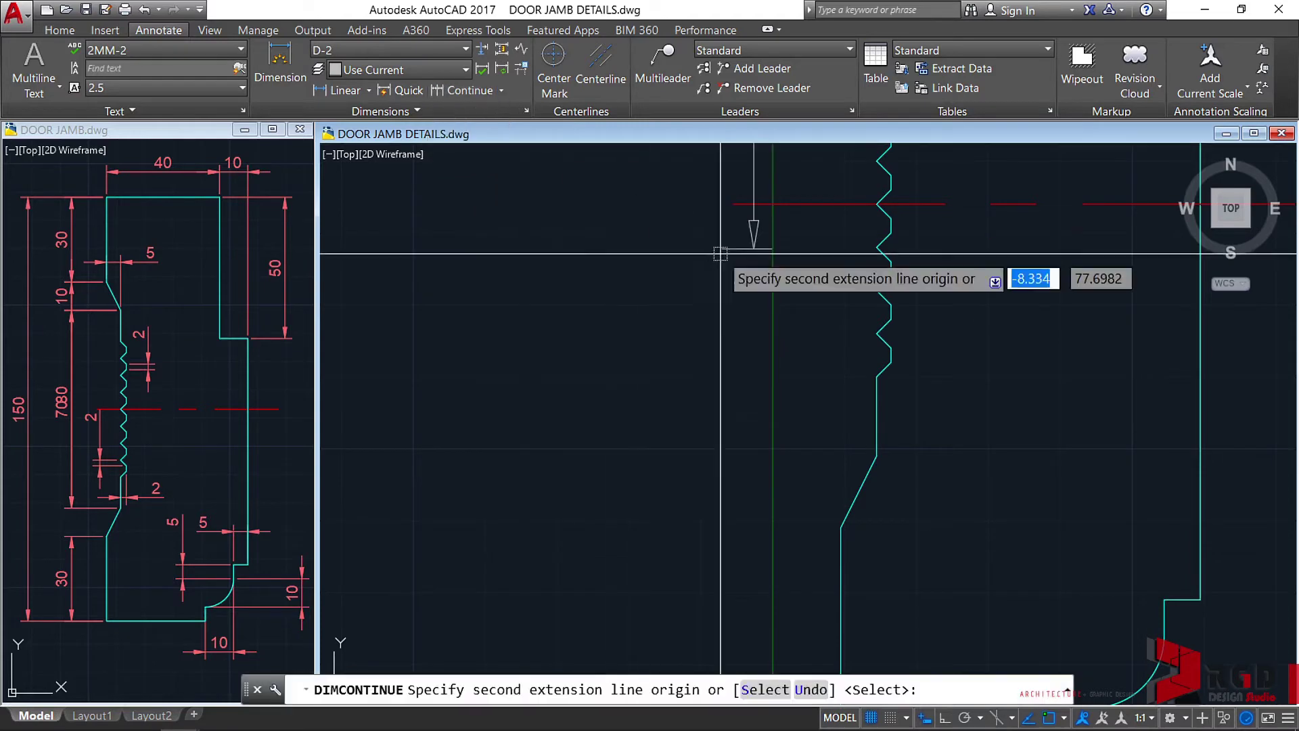
scroll(720, 253, "down", 2)
mouse_move(749, 284)
middle_mouse_down()
mouse_move(771, 404)
mouse_move(790, 411)
middle_mouse_up()
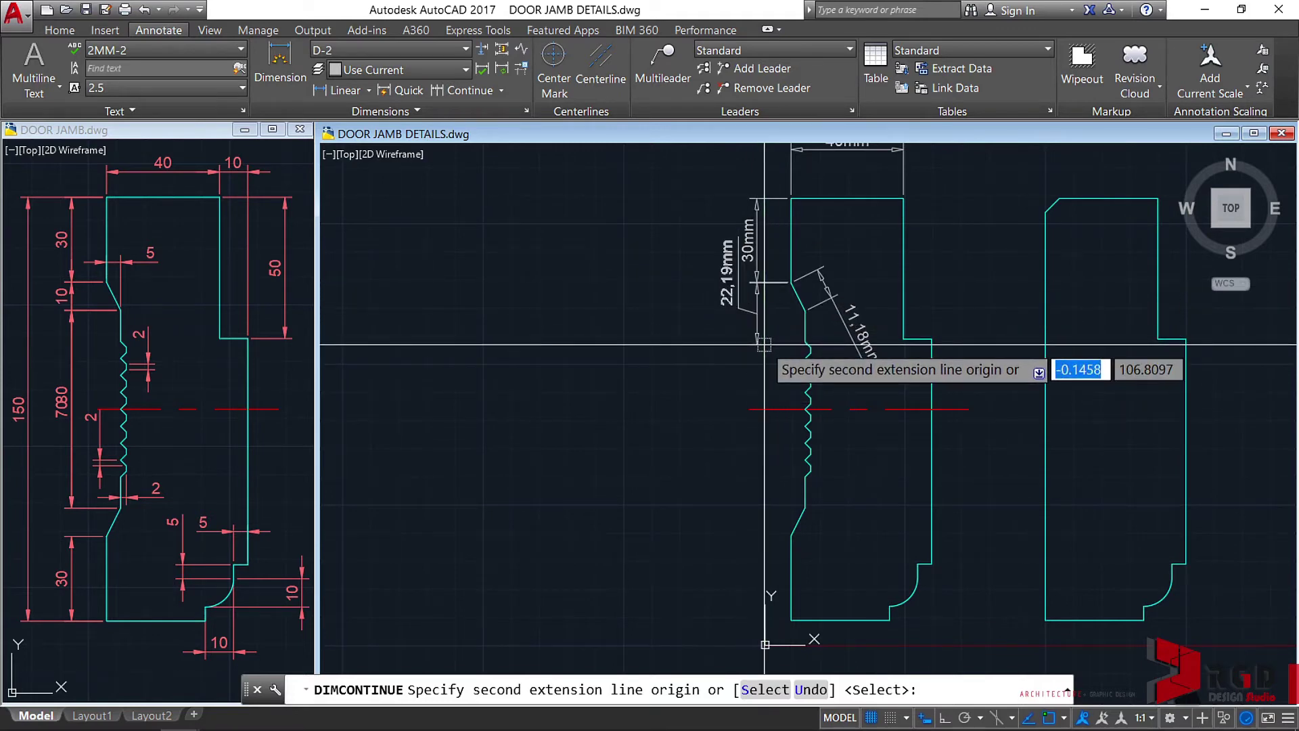
key("Escape")
middle_click_drag(810, 354, 726, 320)
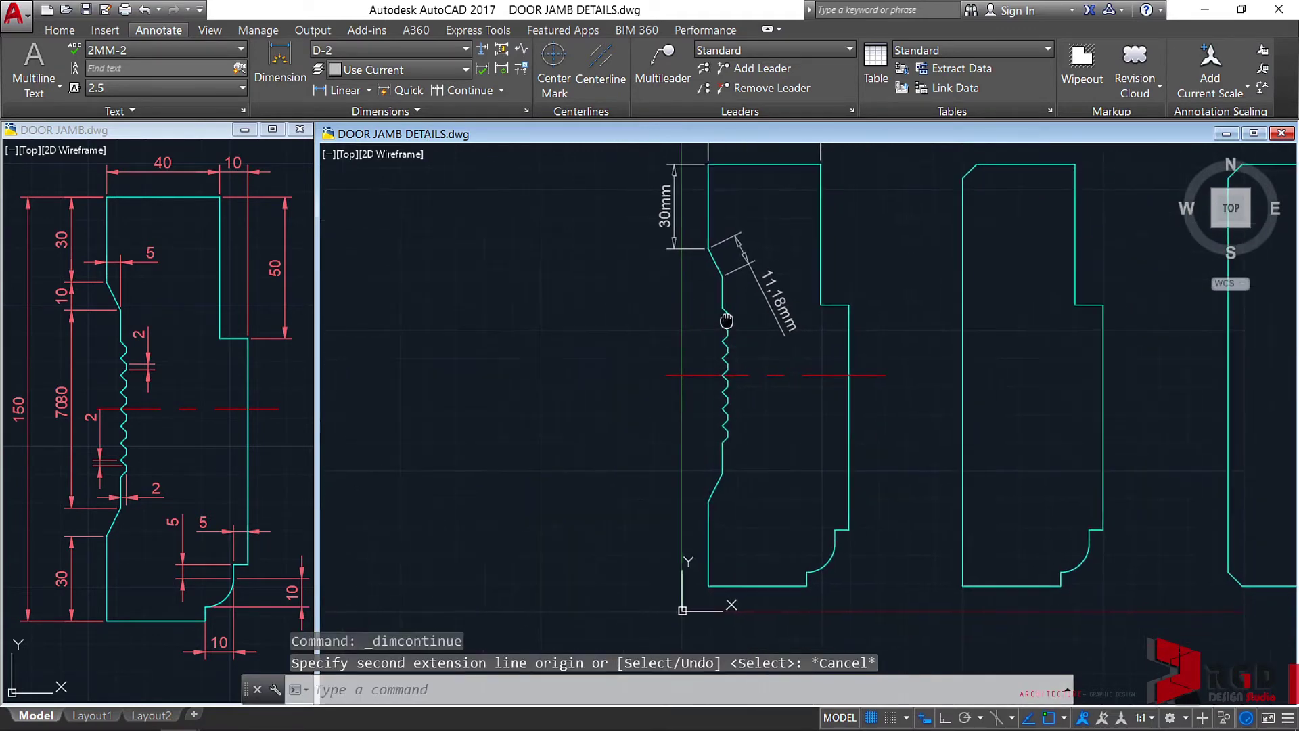
scroll(669, 344, "down", 2)
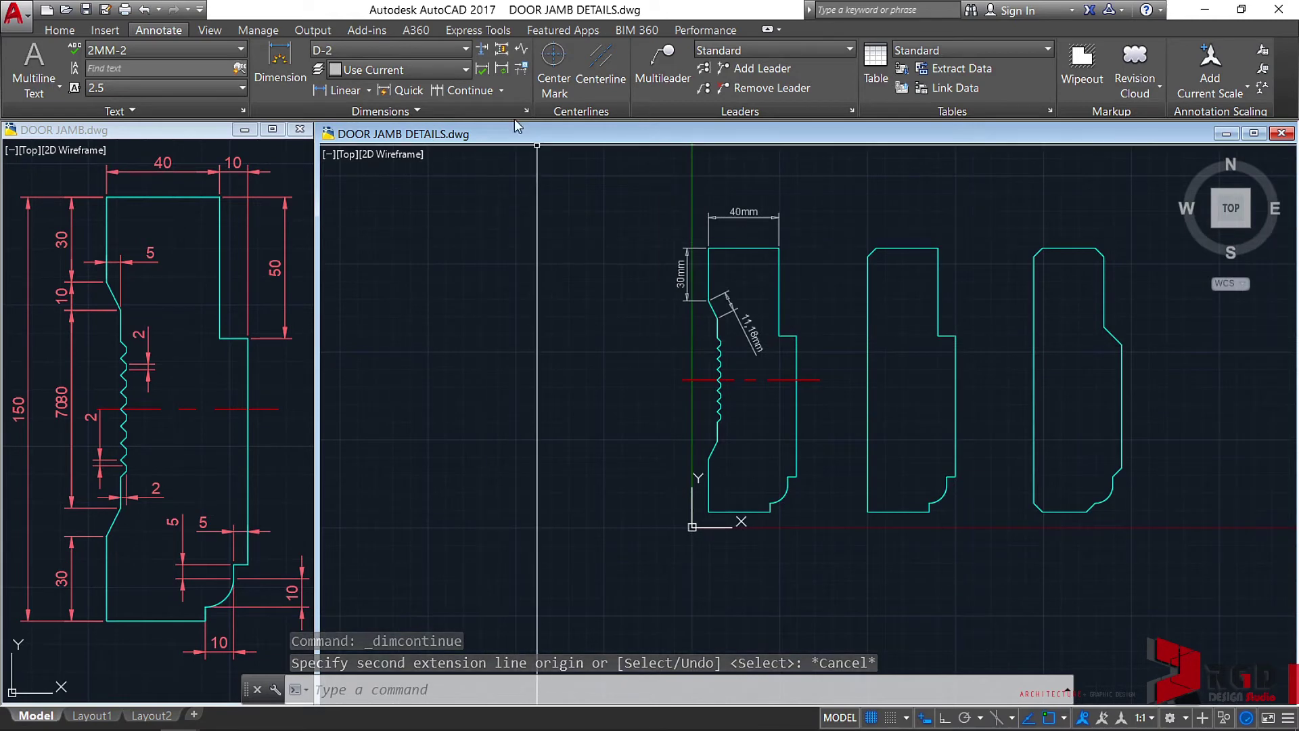
left_click(464, 92)
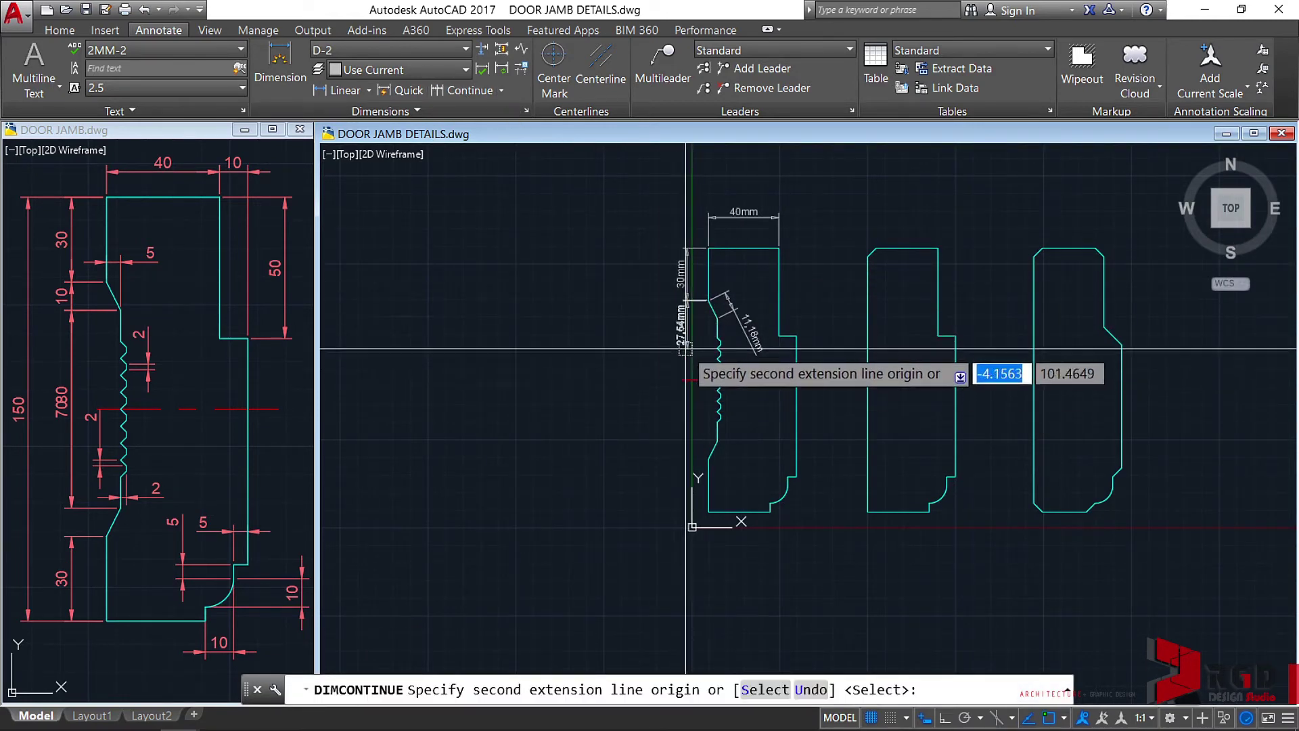
scroll(684, 362, "up", 4)
scroll(727, 287, "down", 5)
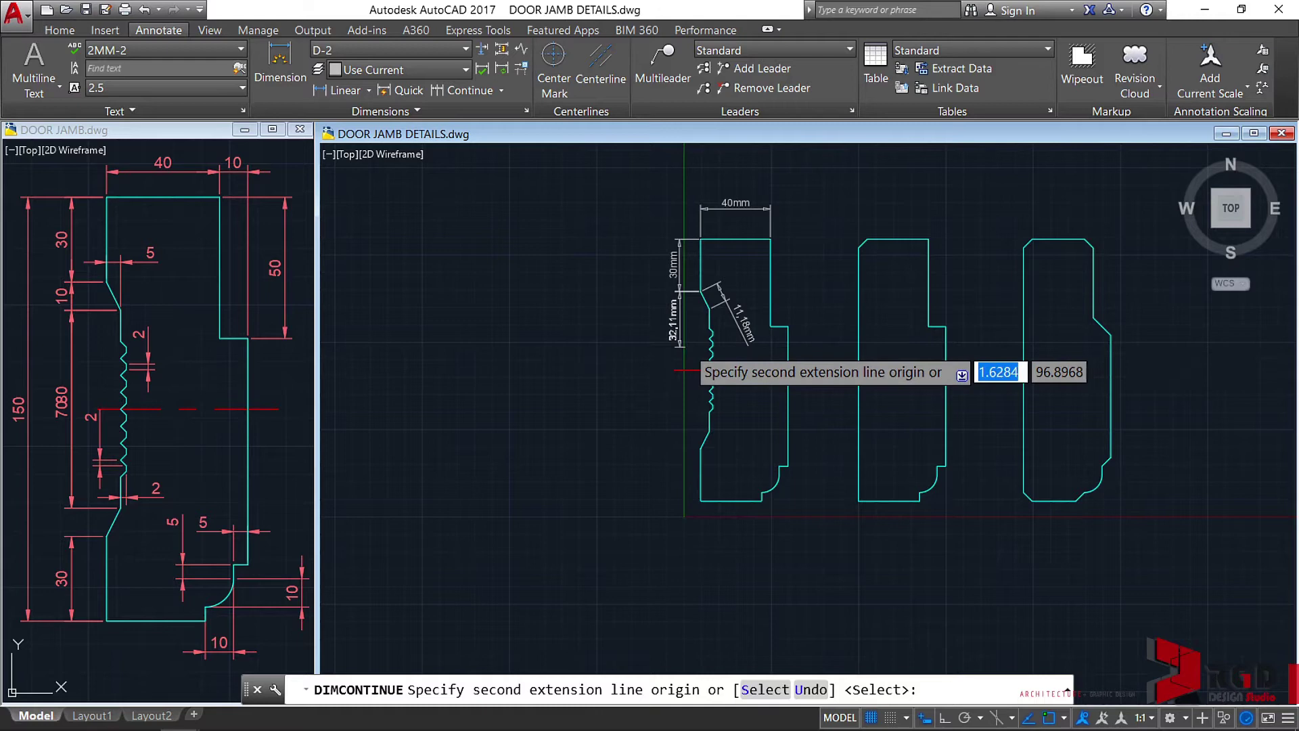
scroll(690, 348, "up", 2)
scroll(716, 330, "up", 3)
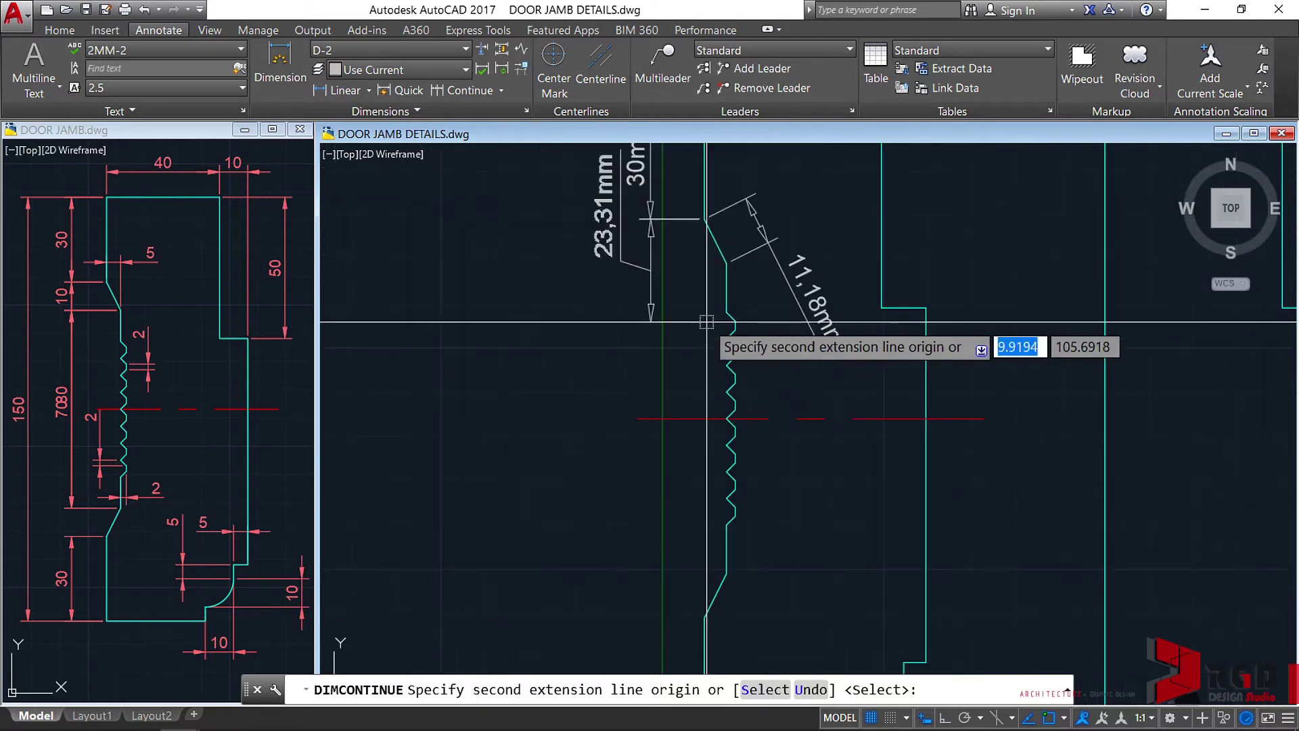
Chain the 10, 70, 10 and 30mm dimensions down the jamb's left edge
left_click(727, 263)
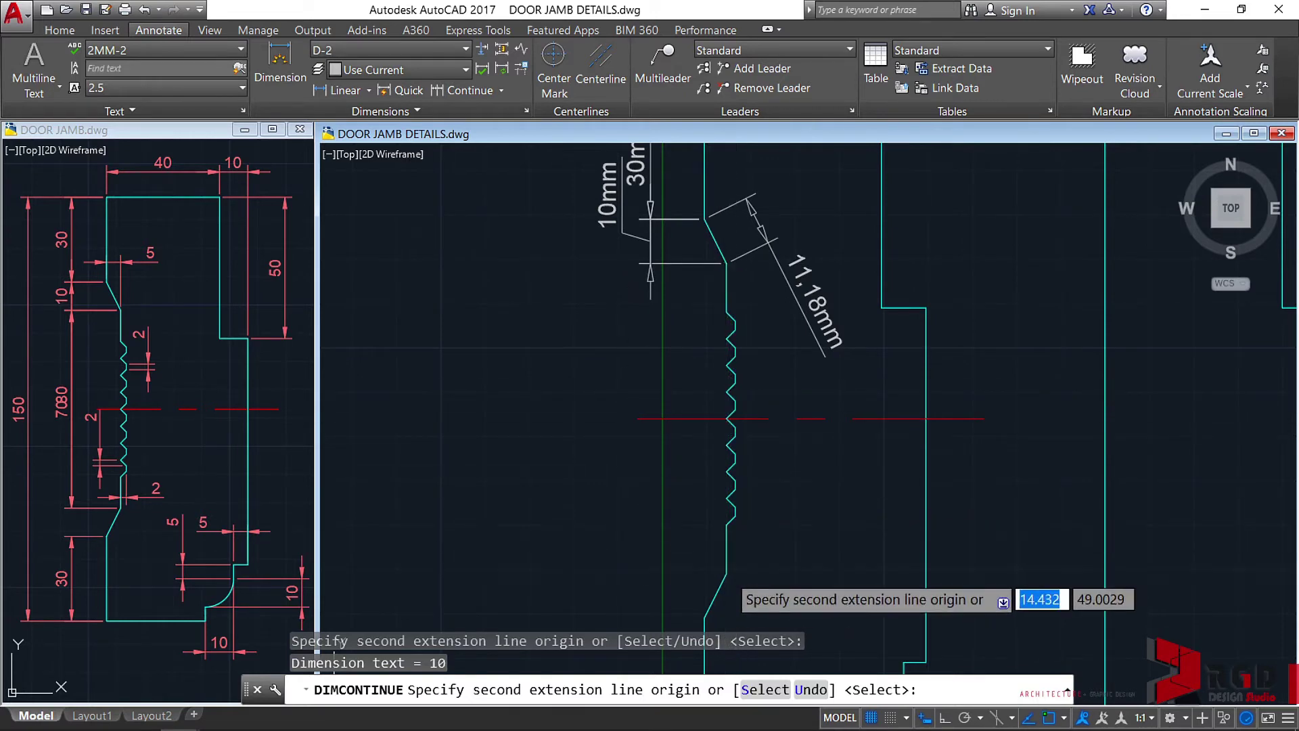
left_click(725, 575)
scroll(730, 538, "down", 2)
middle_click_drag(733, 545, 771, 352)
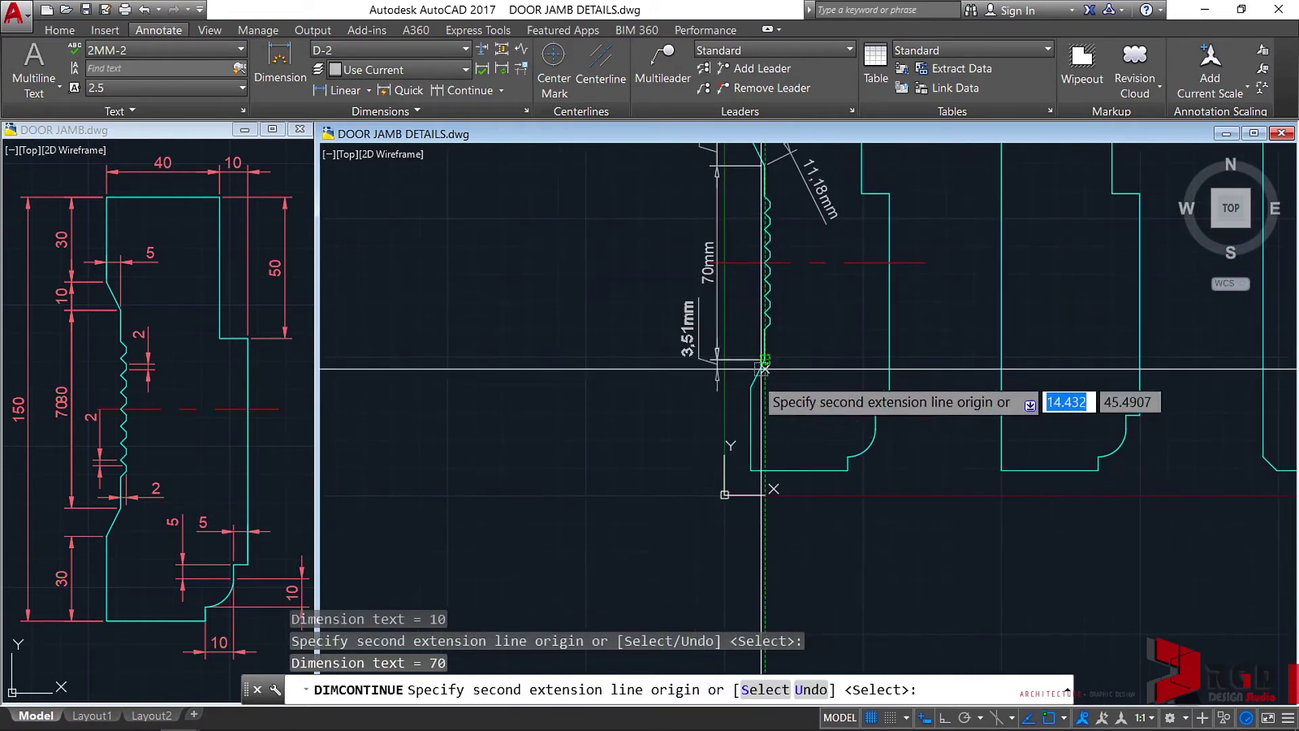
left_click(750, 387)
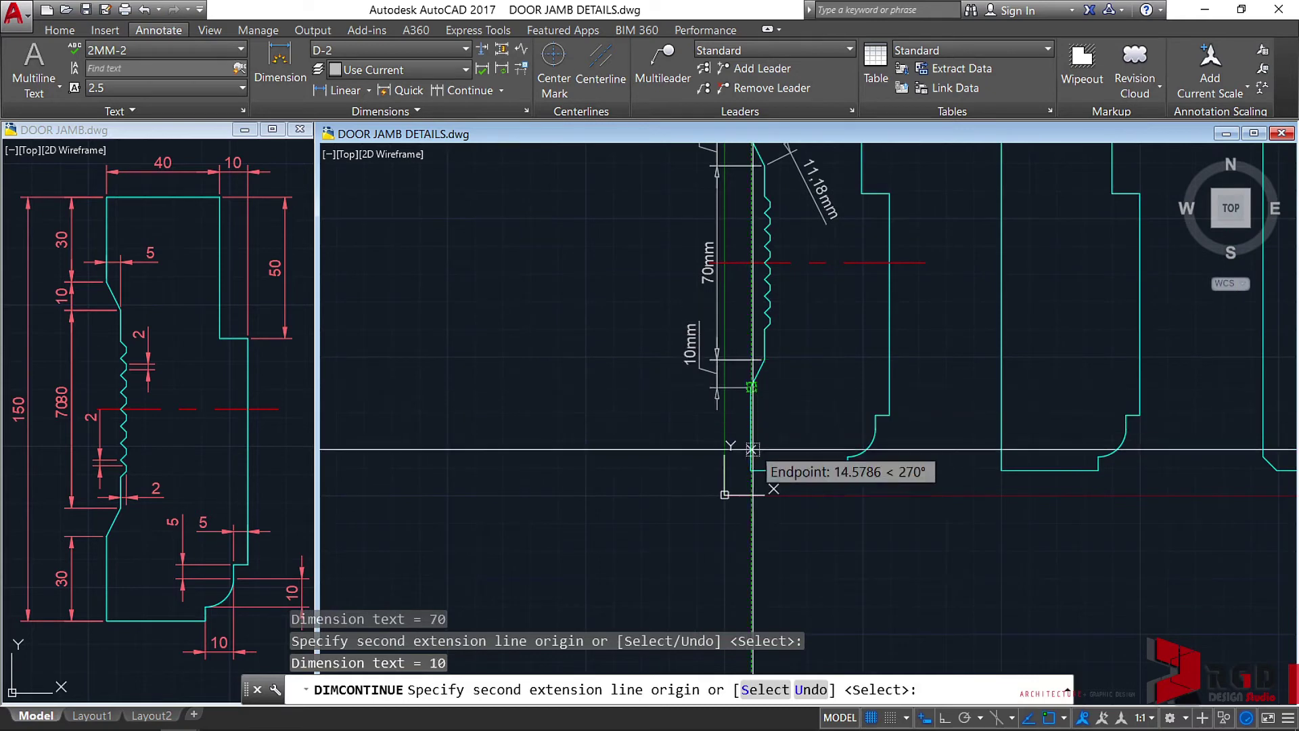
left_click(752, 469)
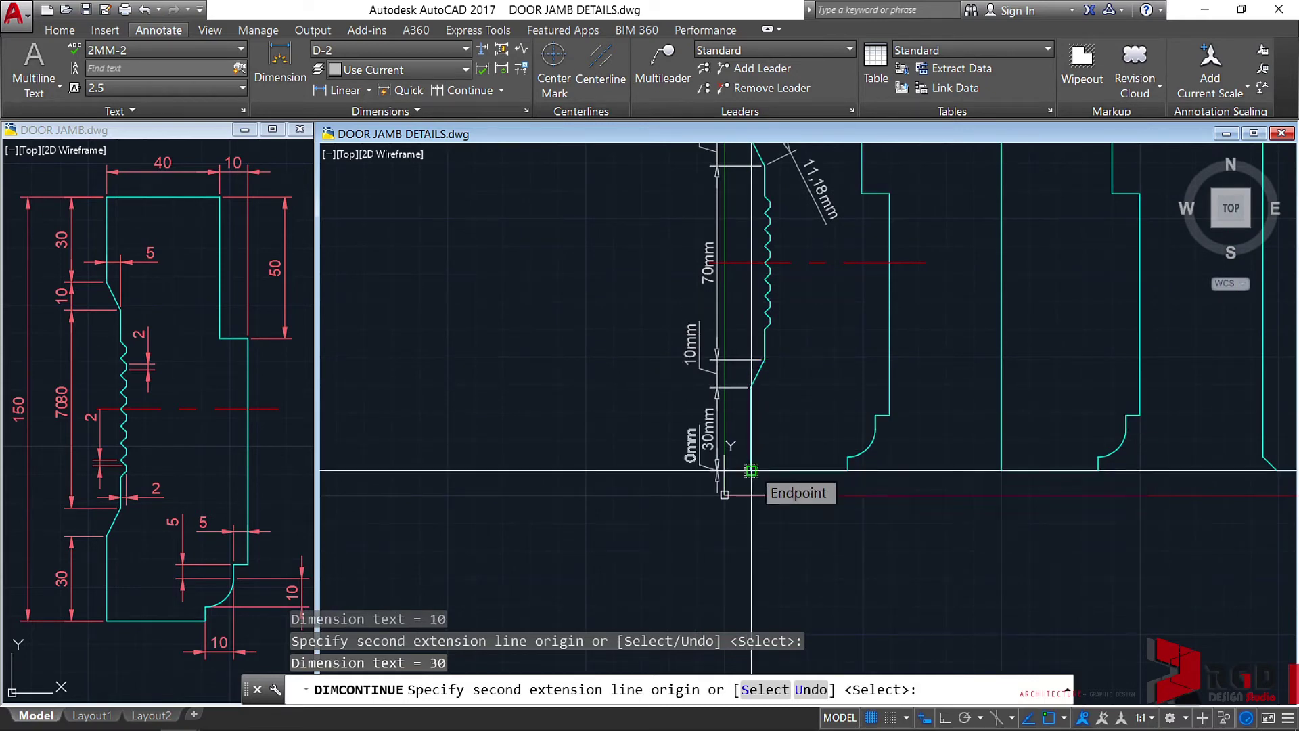
key("Return")
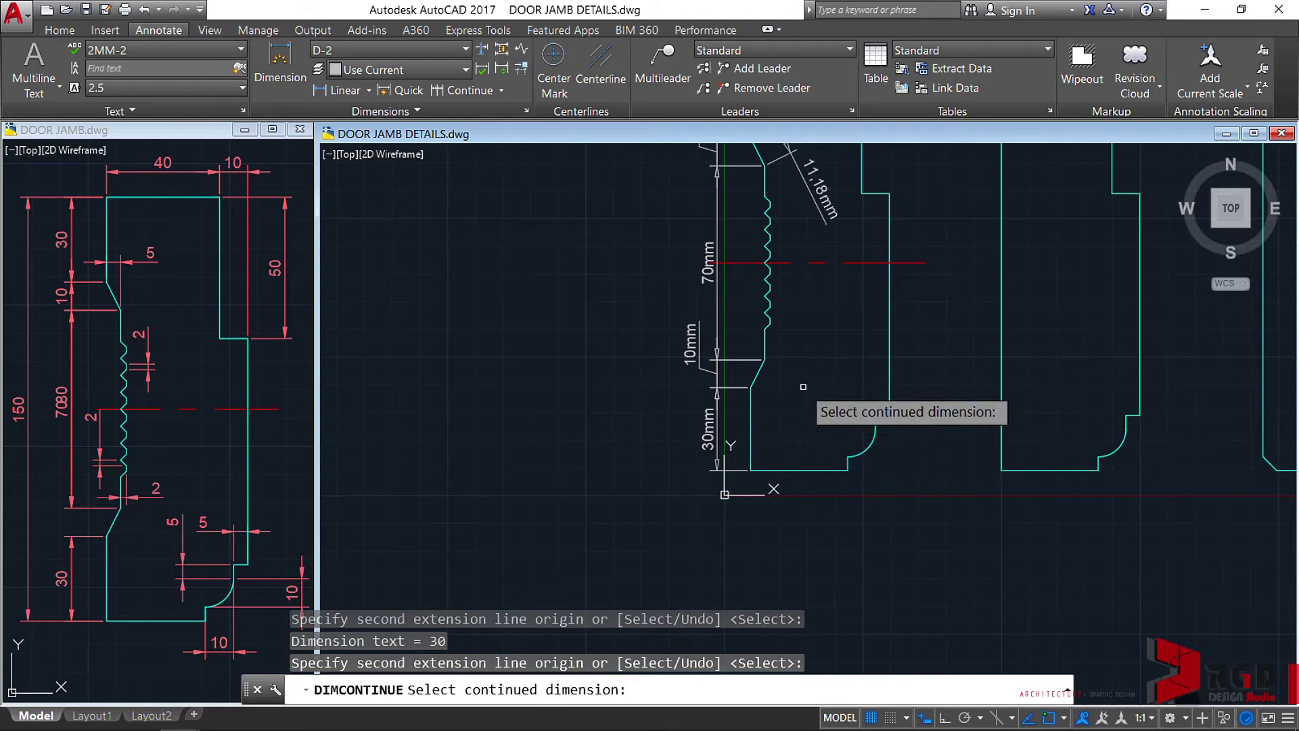
mouse_move(803, 387)
middle_mouse_down()
mouse_move(789, 505)
mouse_move(846, 501)
middle_mouse_up()
scroll(797, 224, "down", 2)
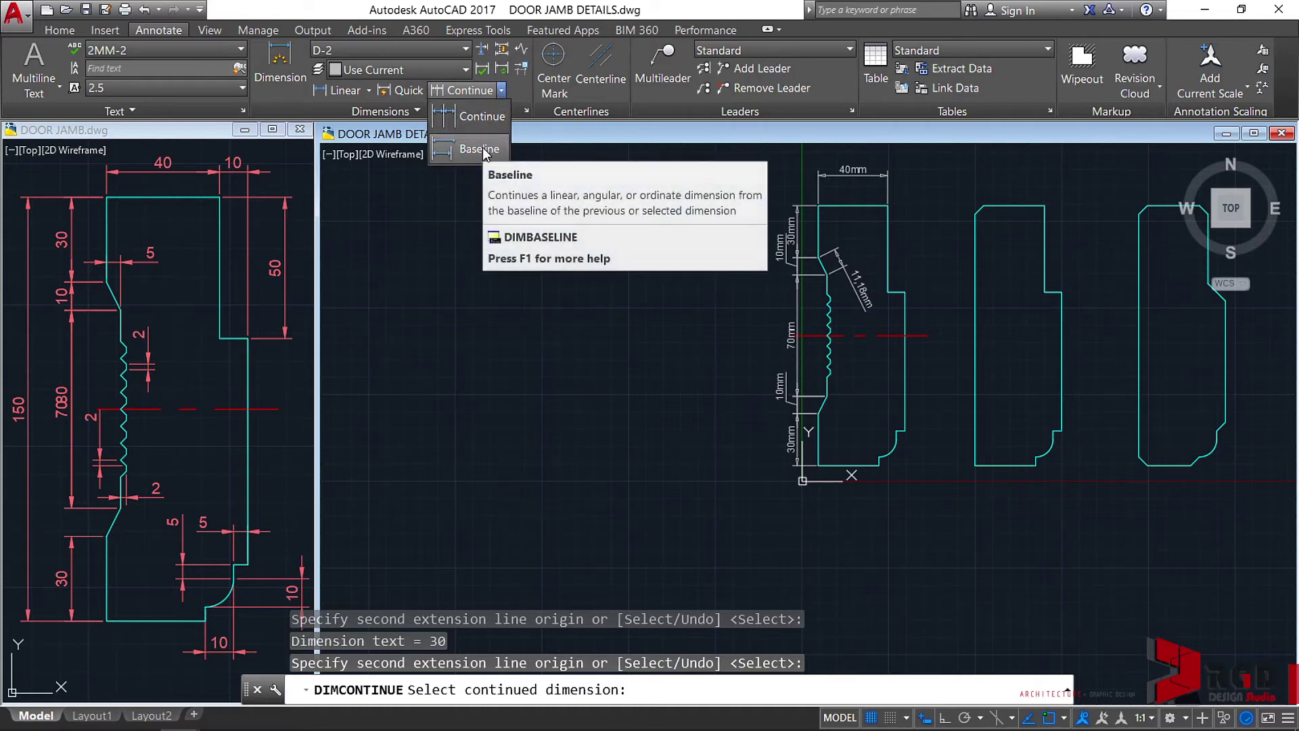
Add a 150mm baseline dimension from the top dimension down to the jamb's bottom corner
left_click(483, 150)
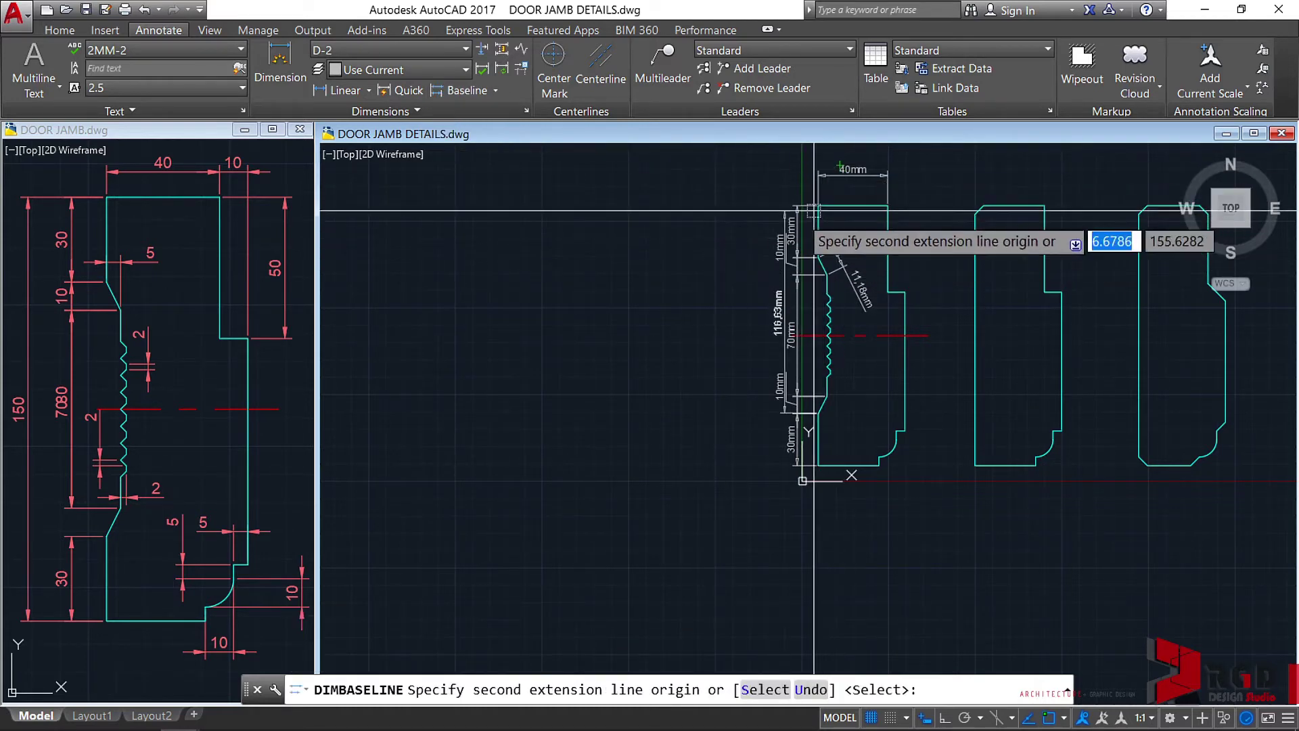
scroll(819, 423, "up", 2)
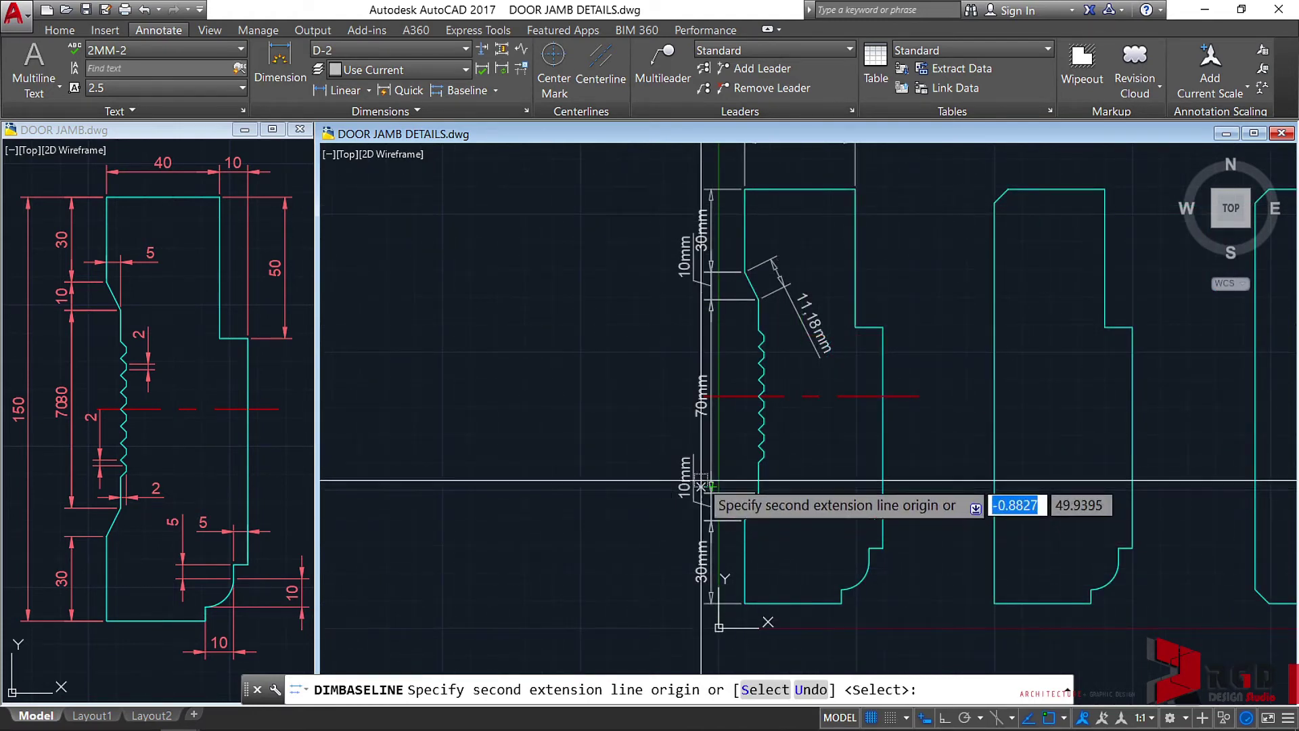
left_click(765, 691)
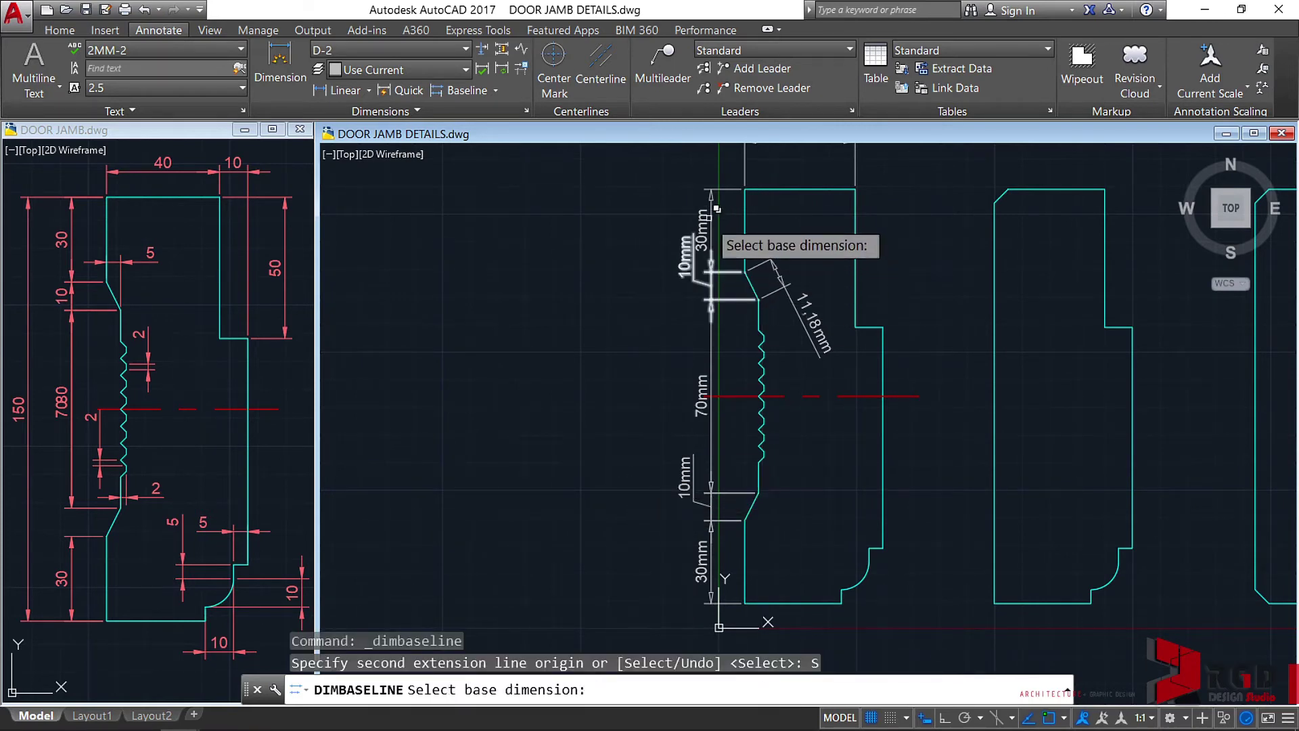
left_click(711, 228)
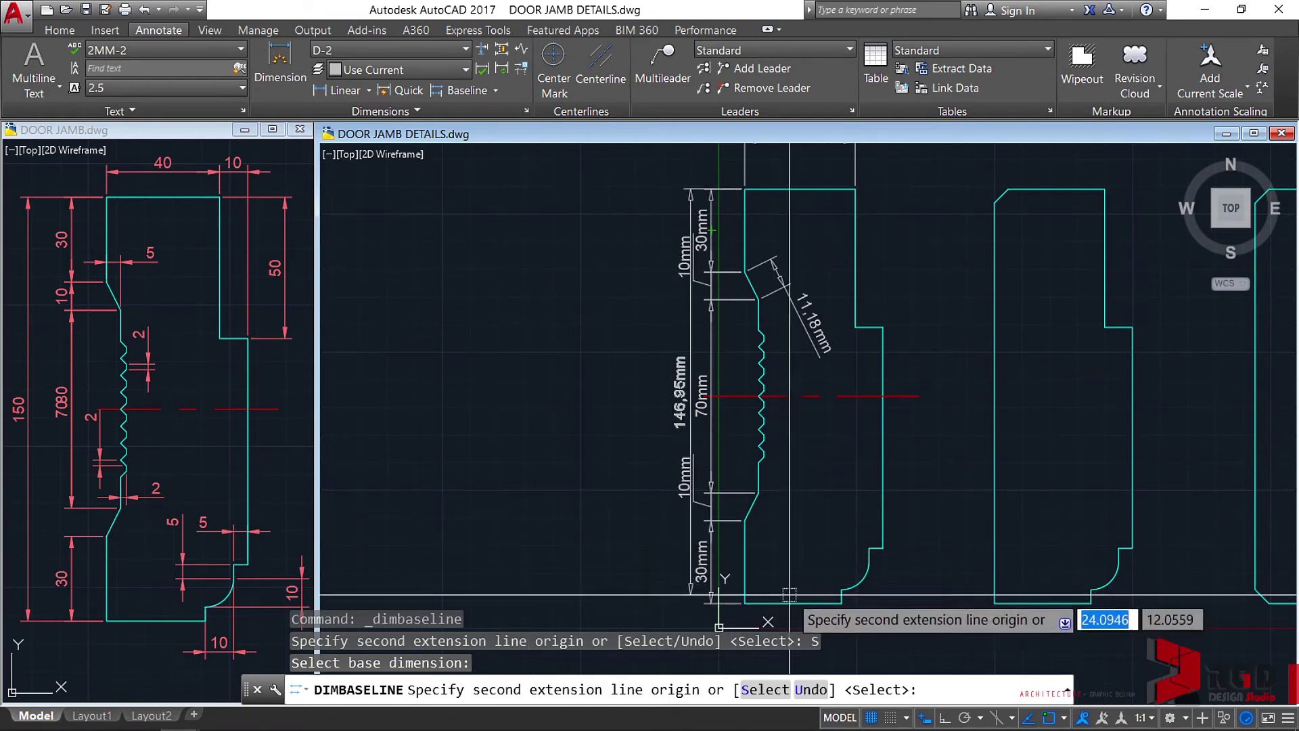
left_click(744, 601)
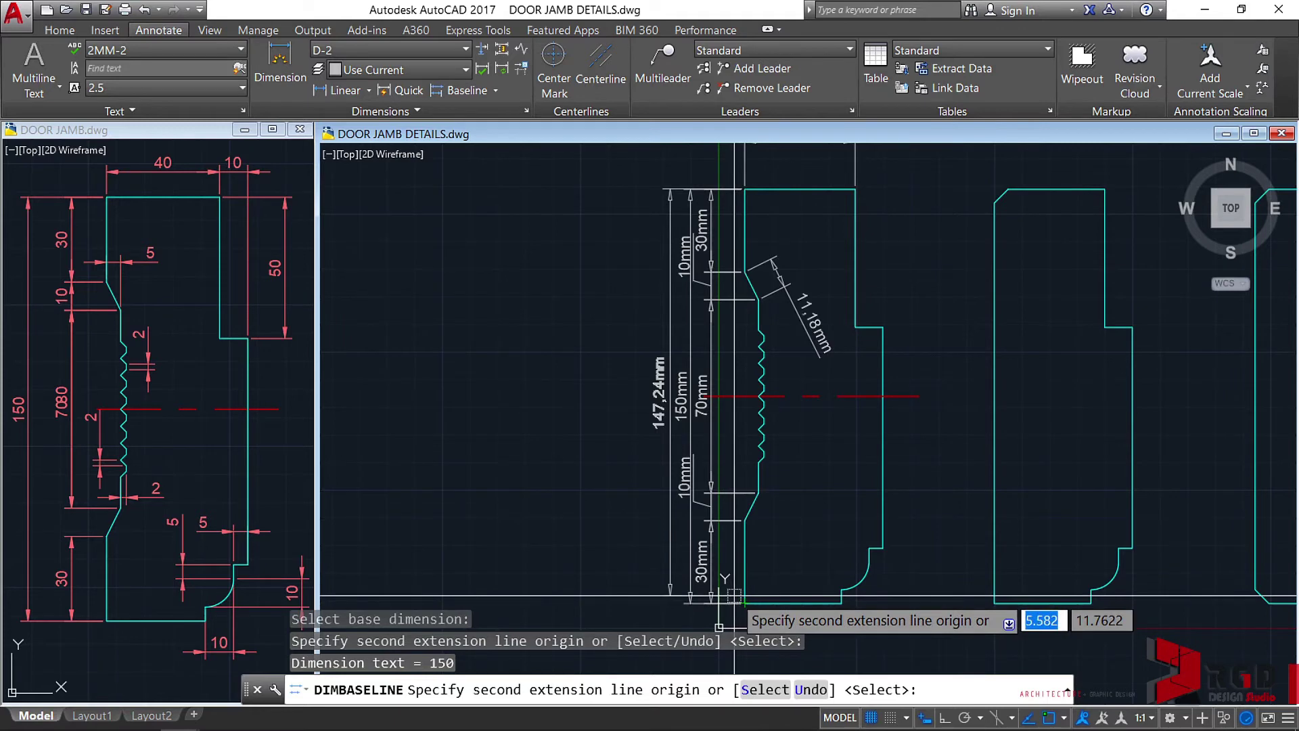
key("Escape")
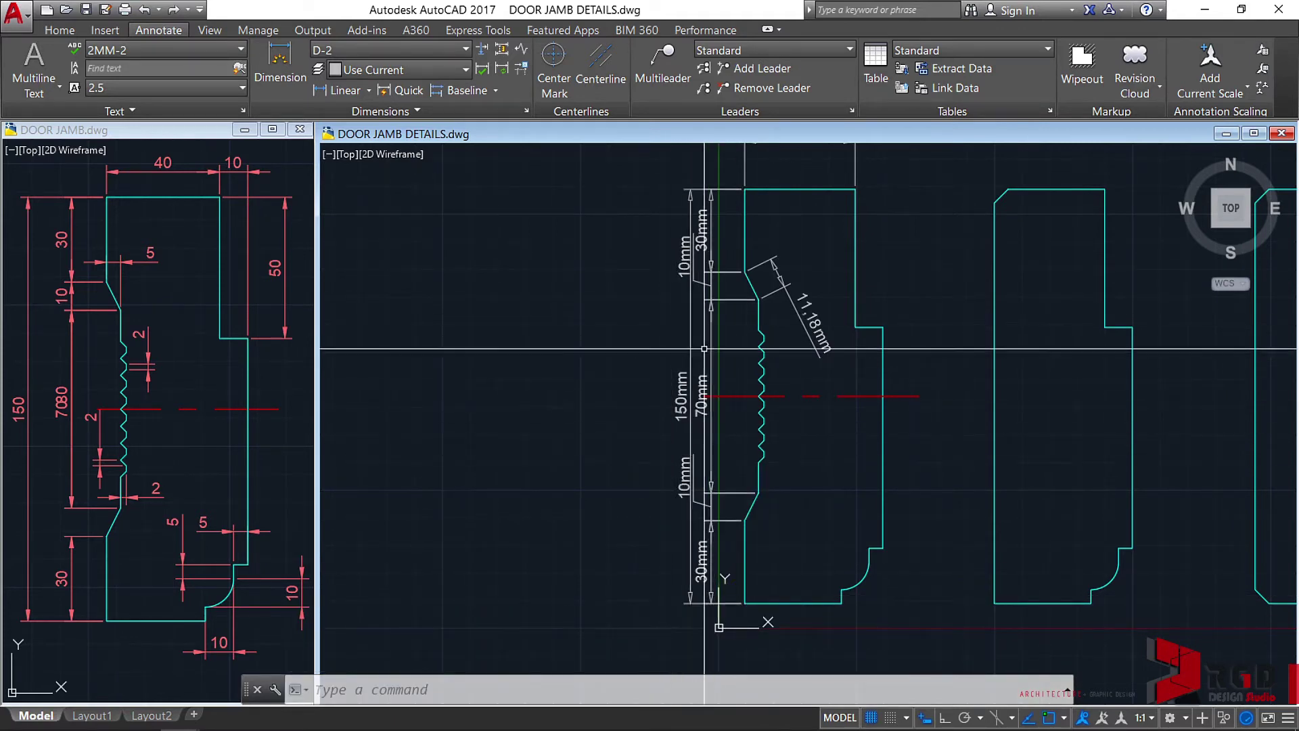
Stretch the 150mm overall dimension further left, clear of the chained dimensions
left_click(691, 413)
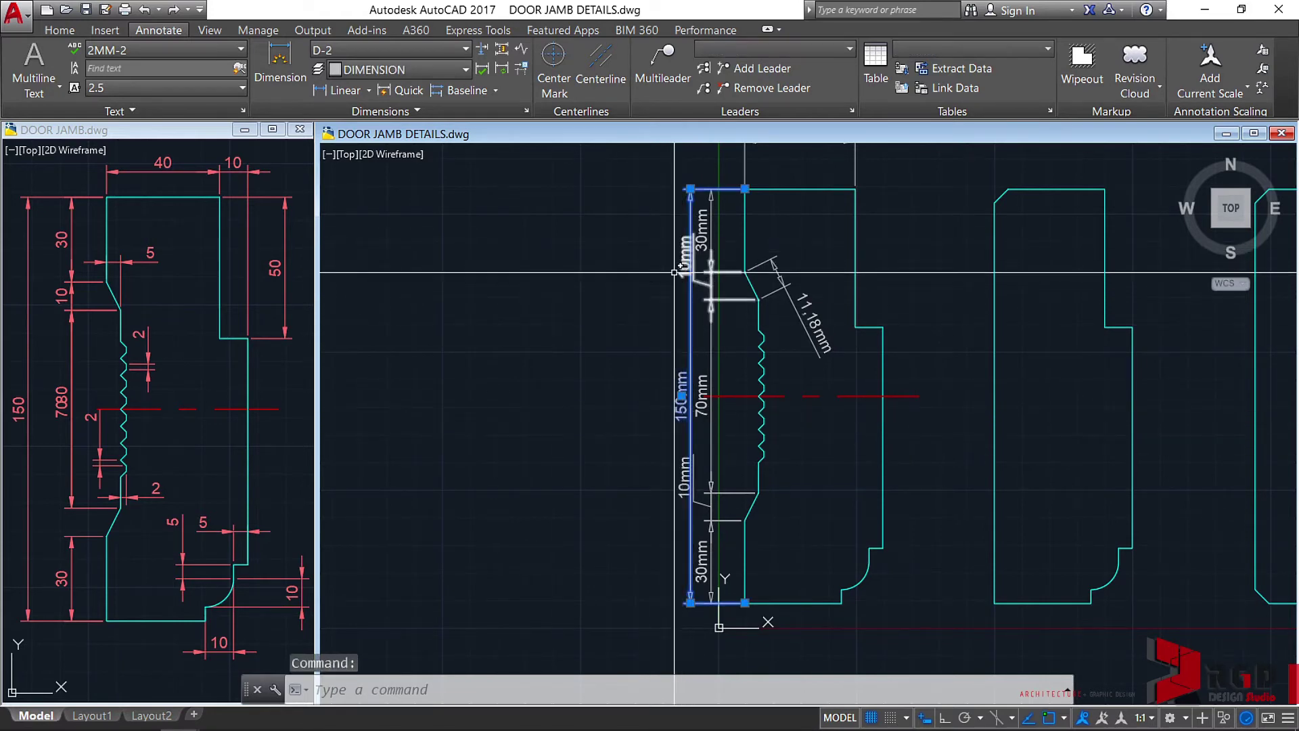
left_click(690, 189)
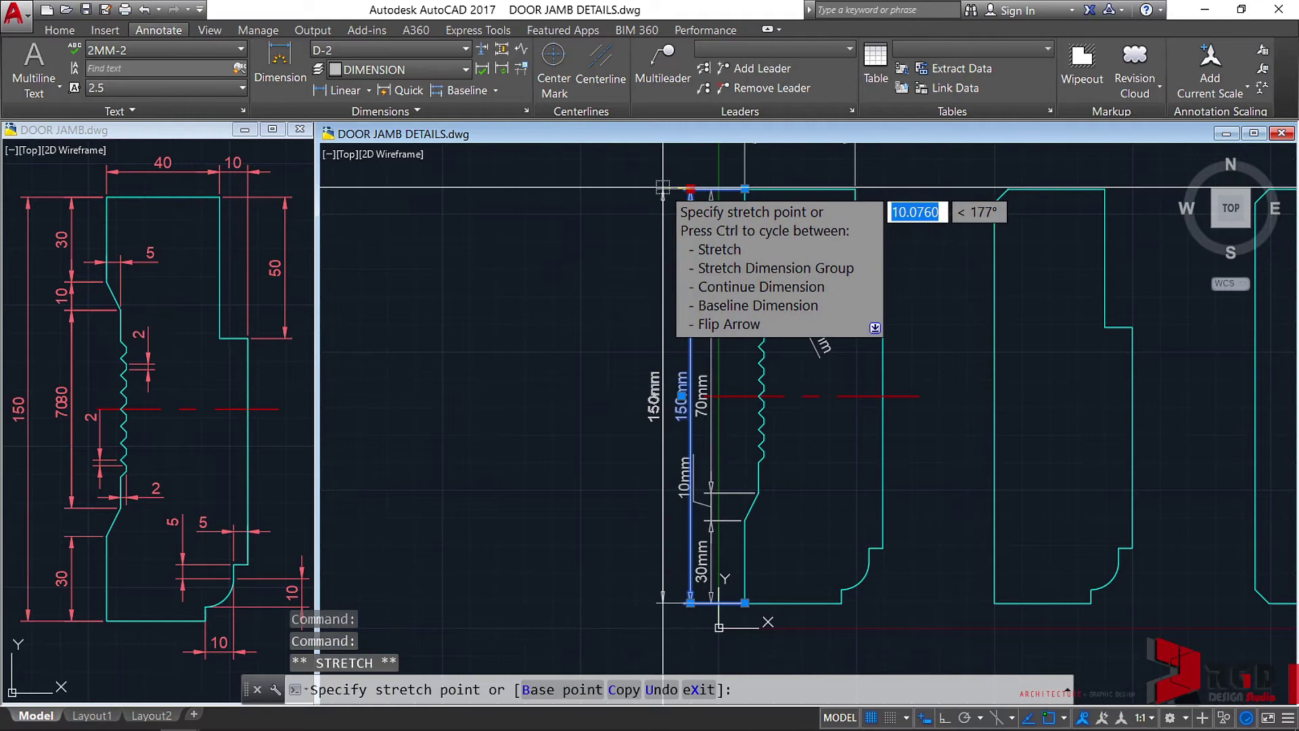
left_click(663, 187)
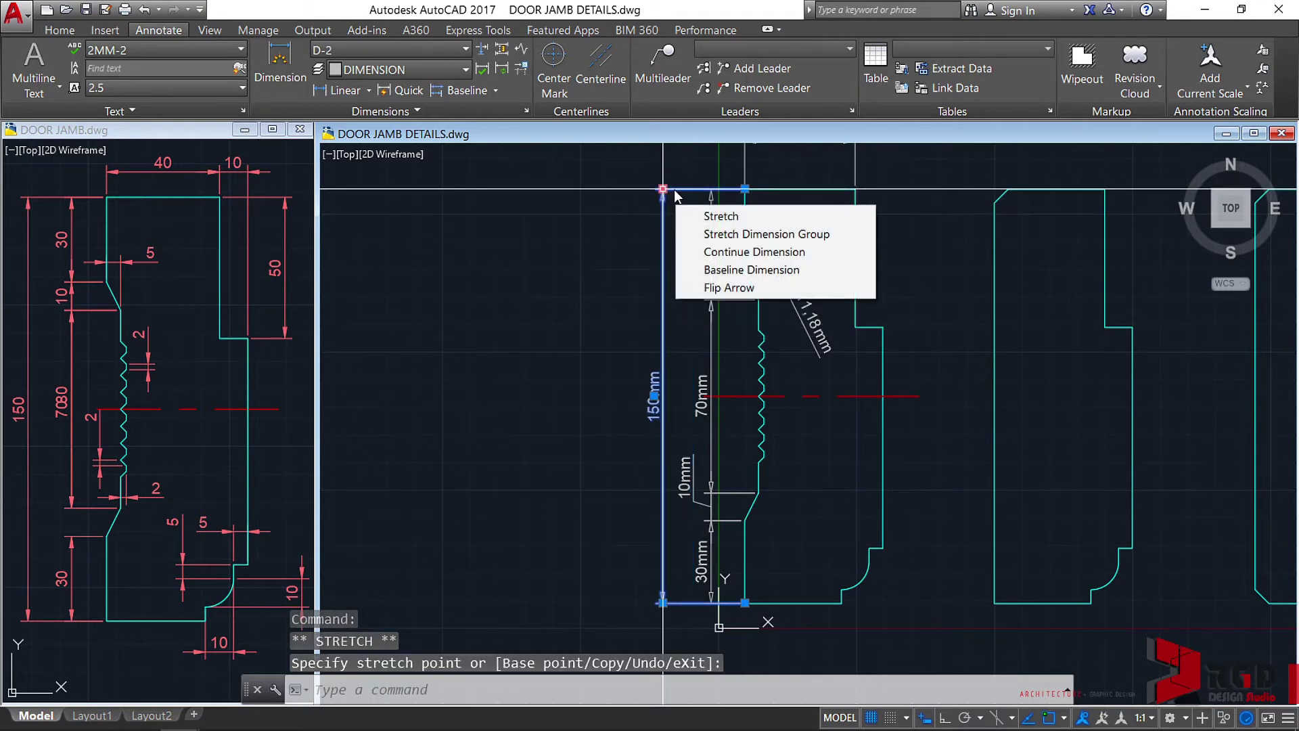
key("Escape")
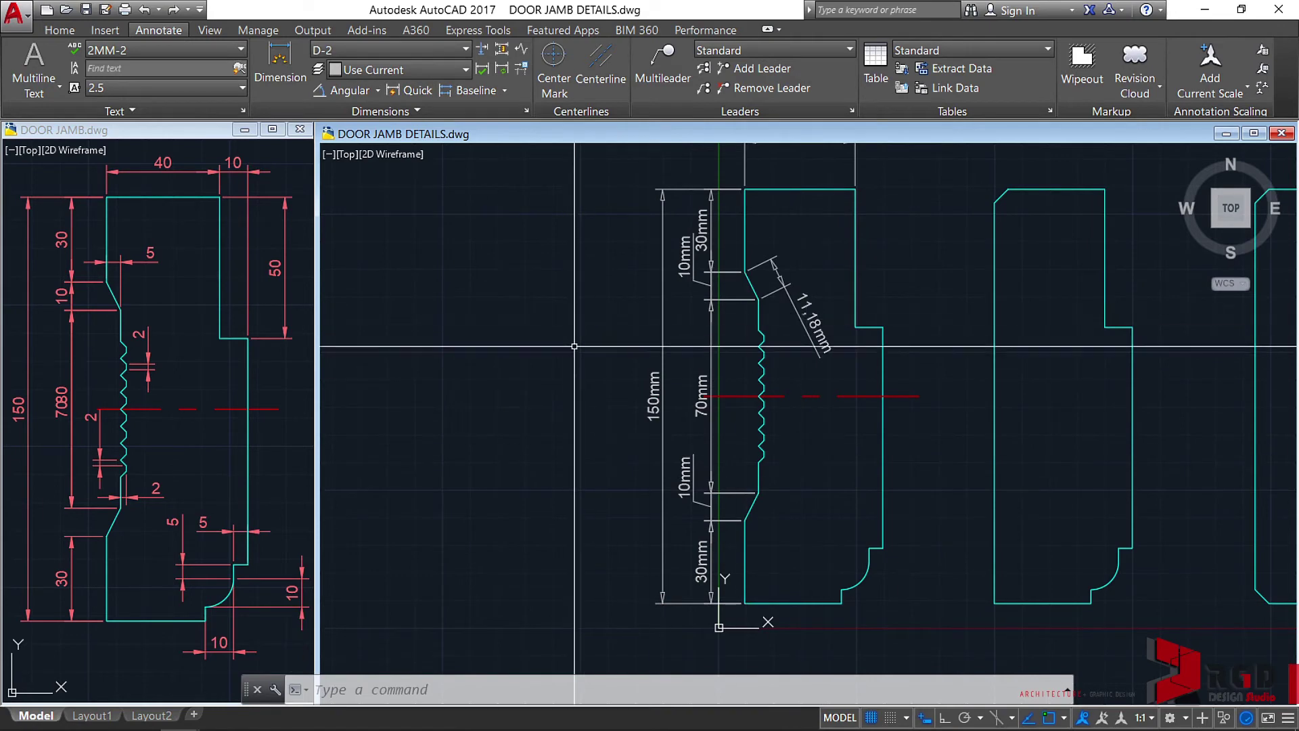
Dimension the 153° angle between the vertical jamb edge and the lower chamfer
left_click(377, 91)
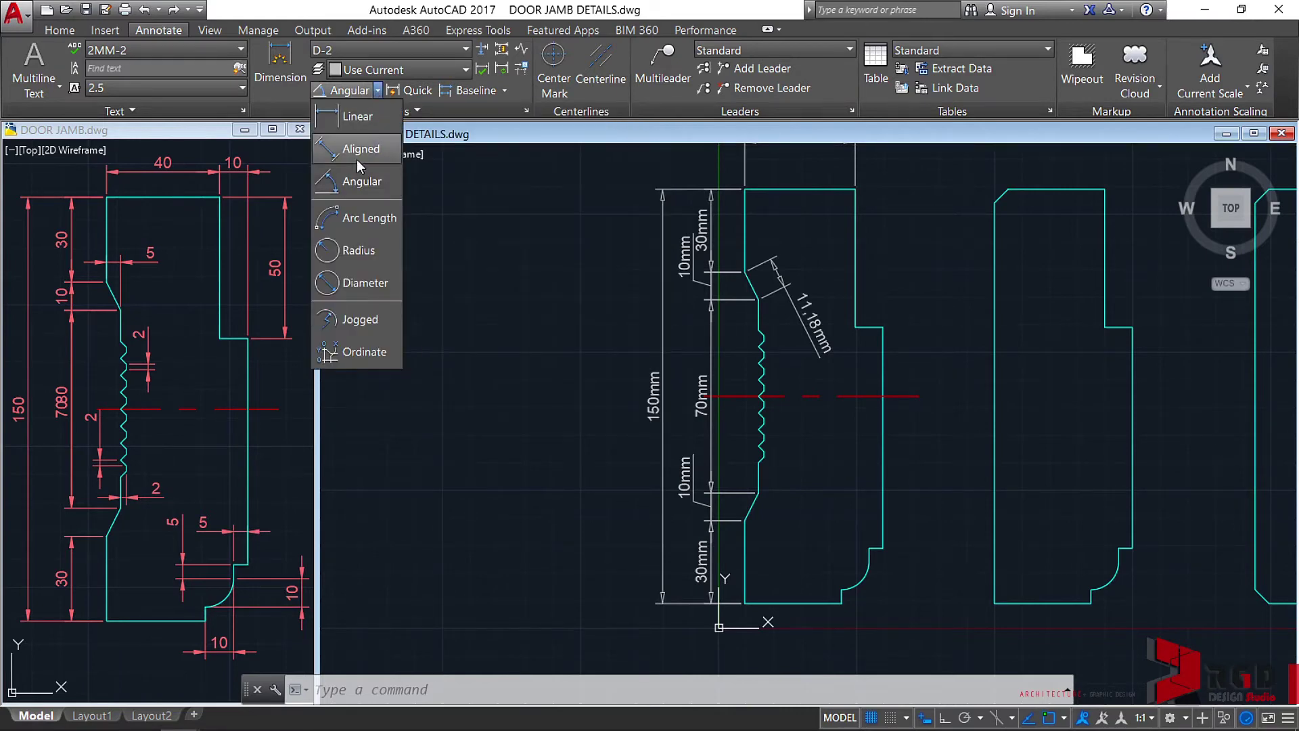
left_click(361, 182)
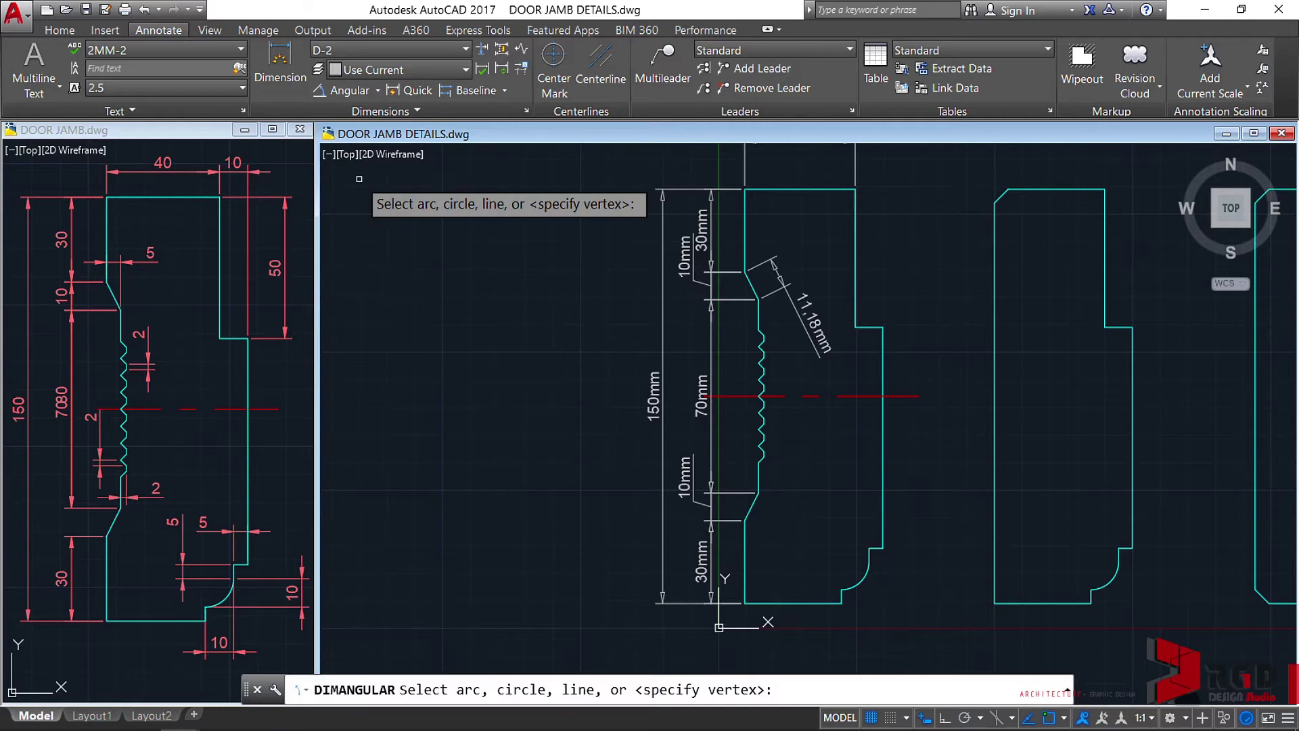
scroll(737, 508, "up", 4)
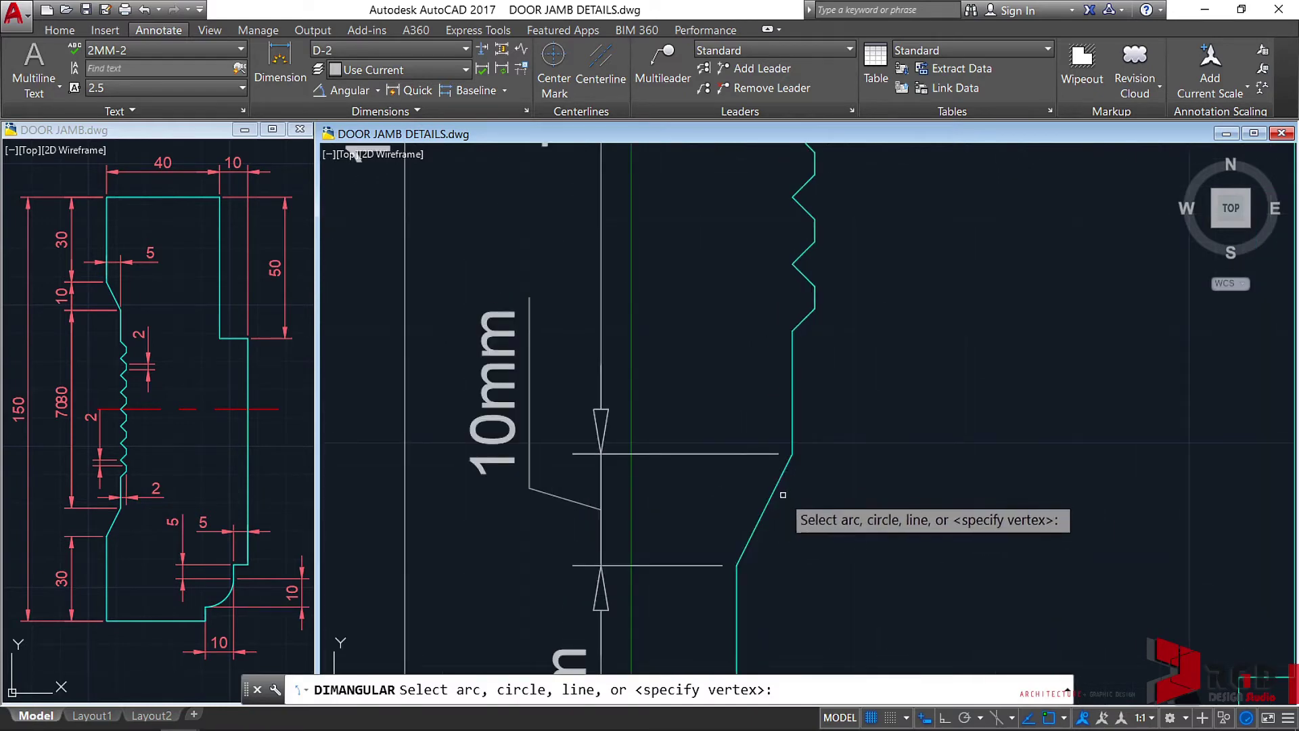
mouse_move(784, 496)
middle_mouse_down()
mouse_move(764, 528)
mouse_move(767, 404)
middle_mouse_up()
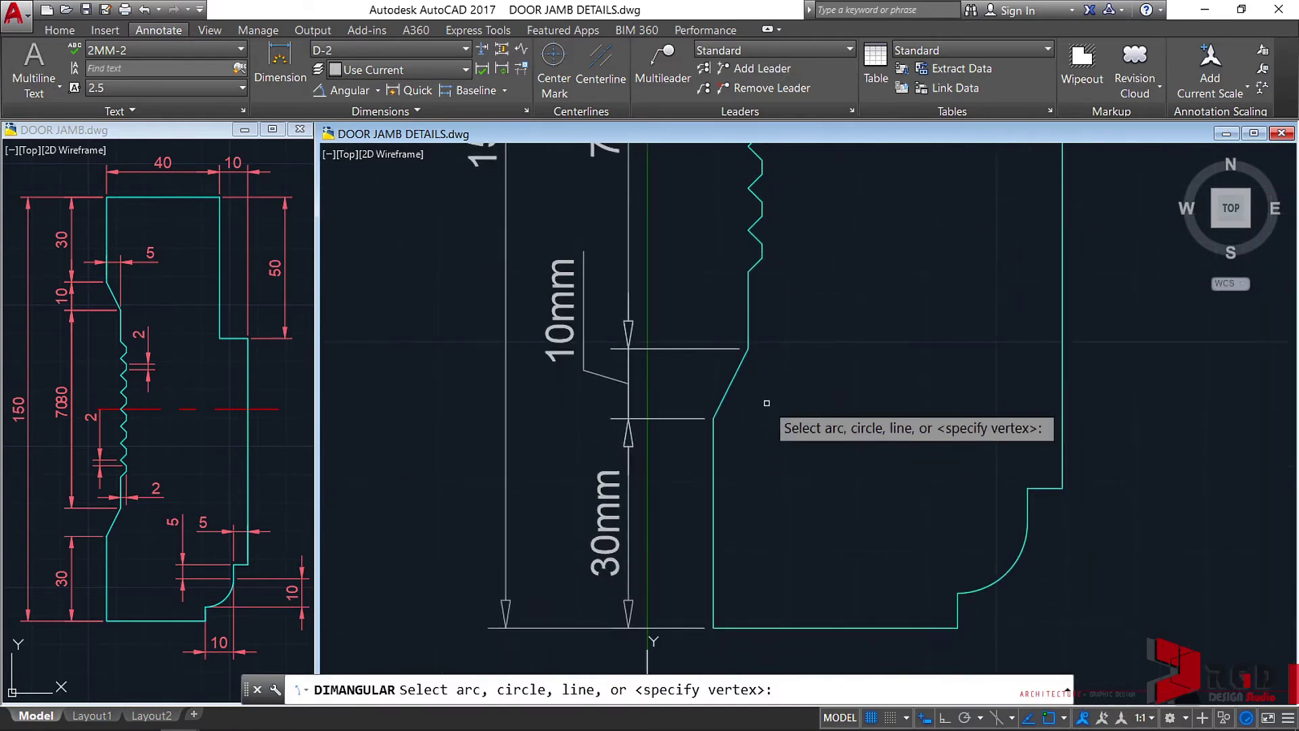
left_click(714, 455)
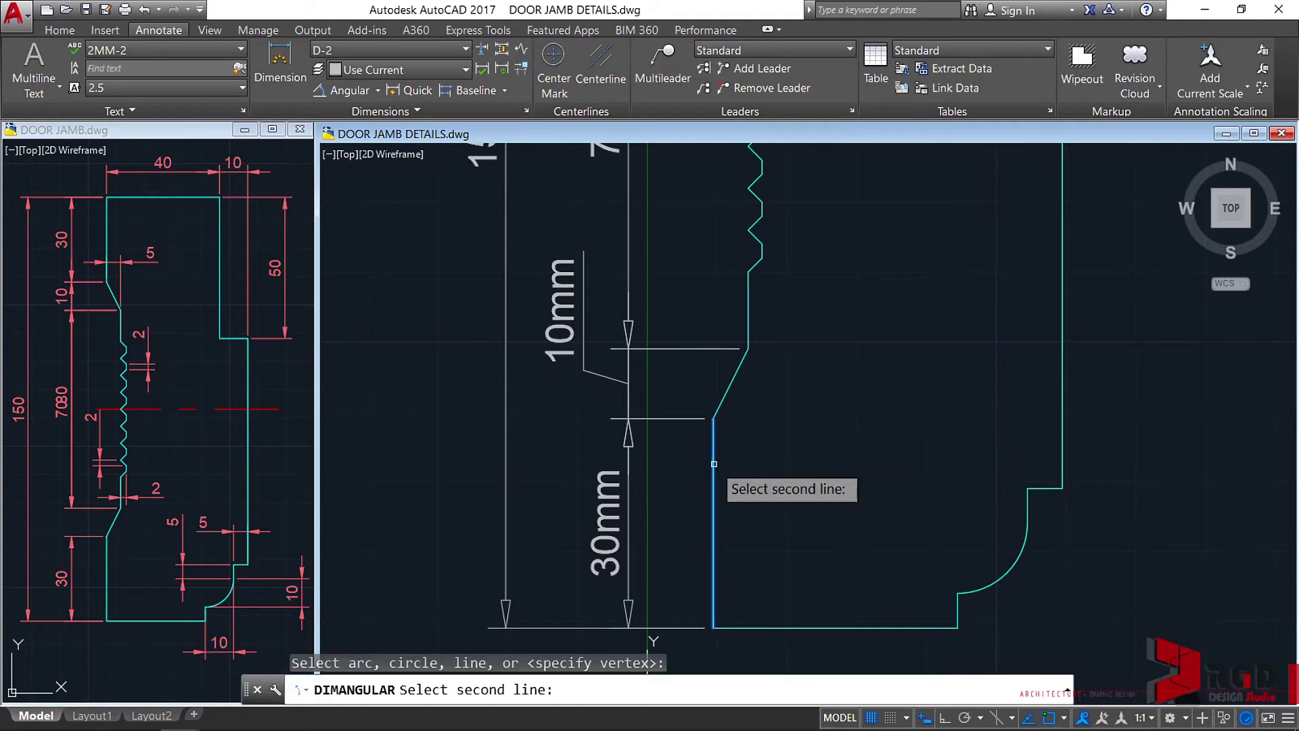
left_click(723, 397)
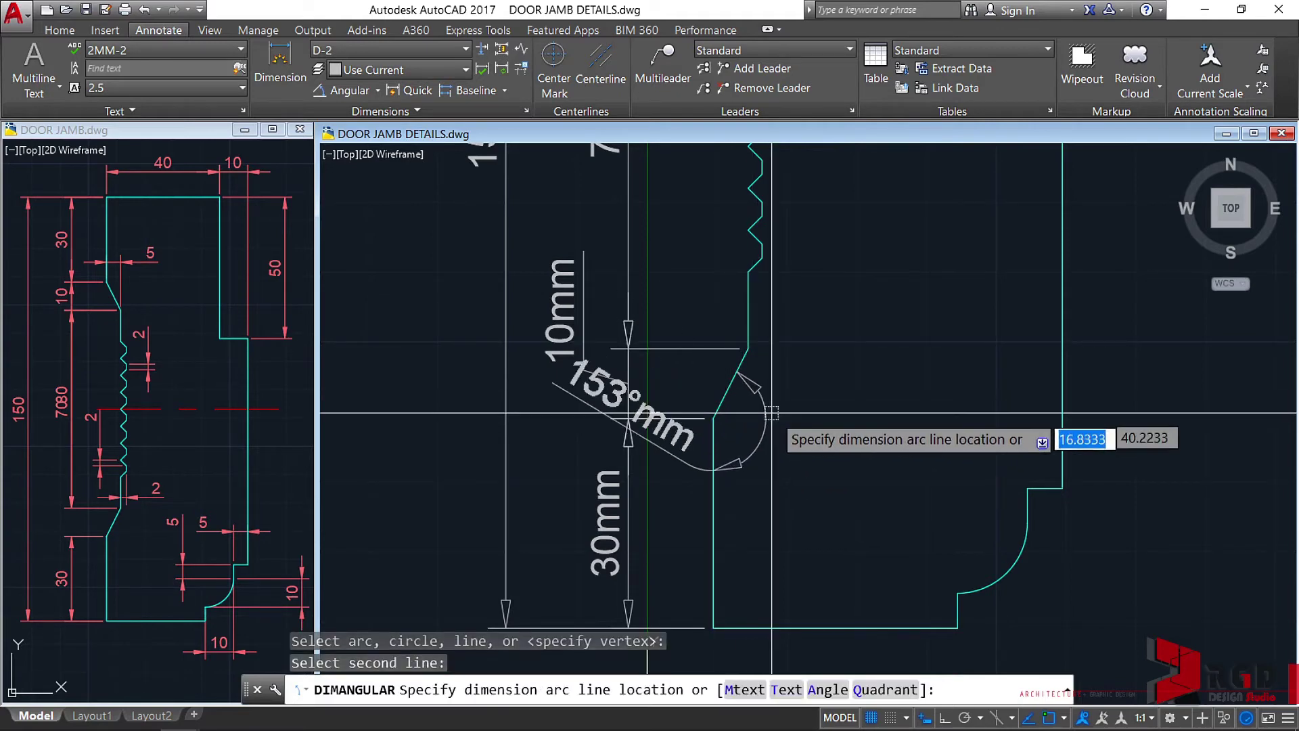
scroll(835, 425, "down", 3)
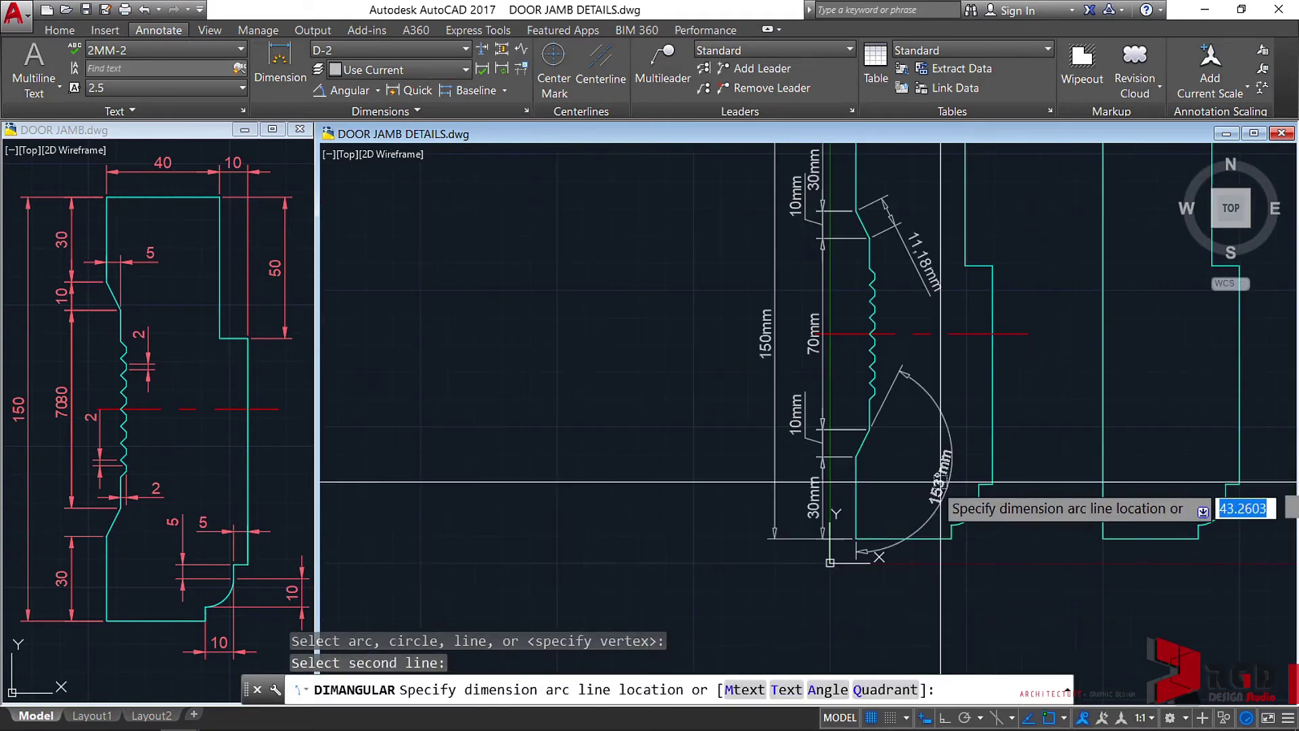
scroll(872, 451, "up", 3)
left_click(873, 451)
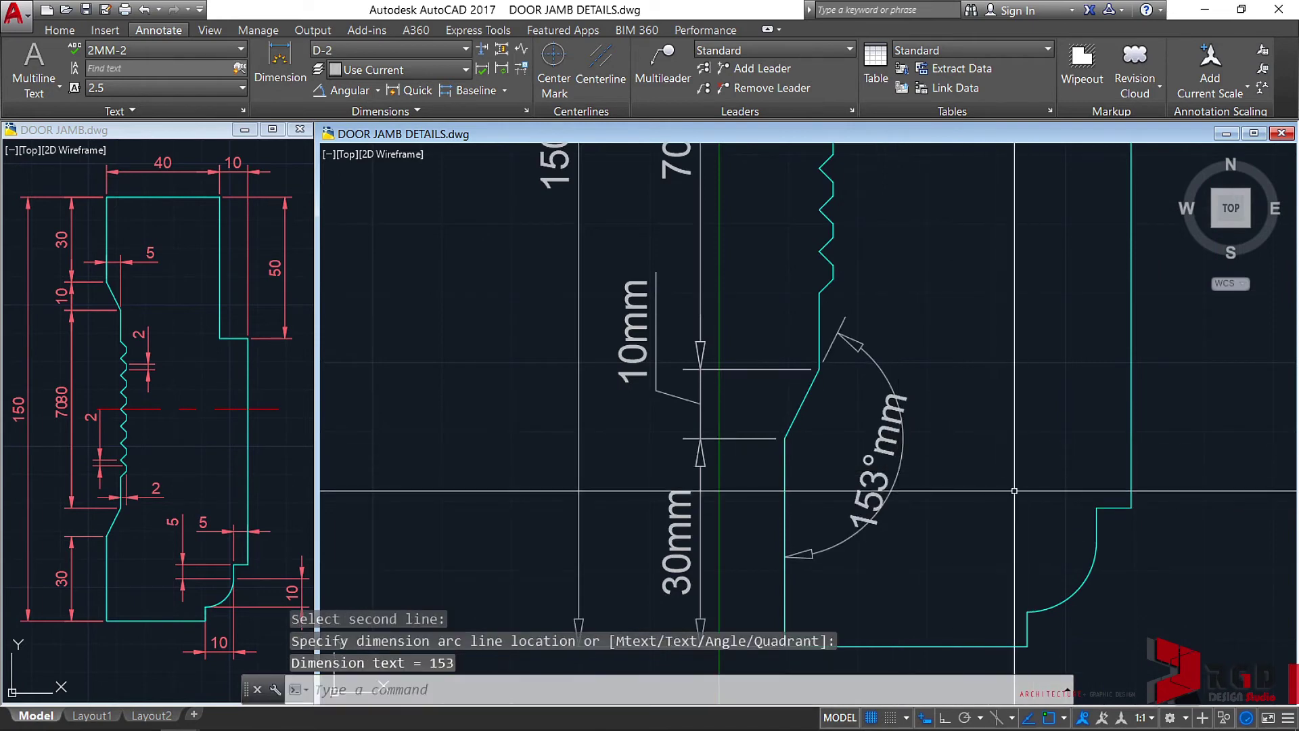
scroll(961, 484, "down", 3)
mouse_move(958, 480)
middle_mouse_down()
mouse_move(853, 488)
mouse_move(822, 507)
middle_mouse_up()
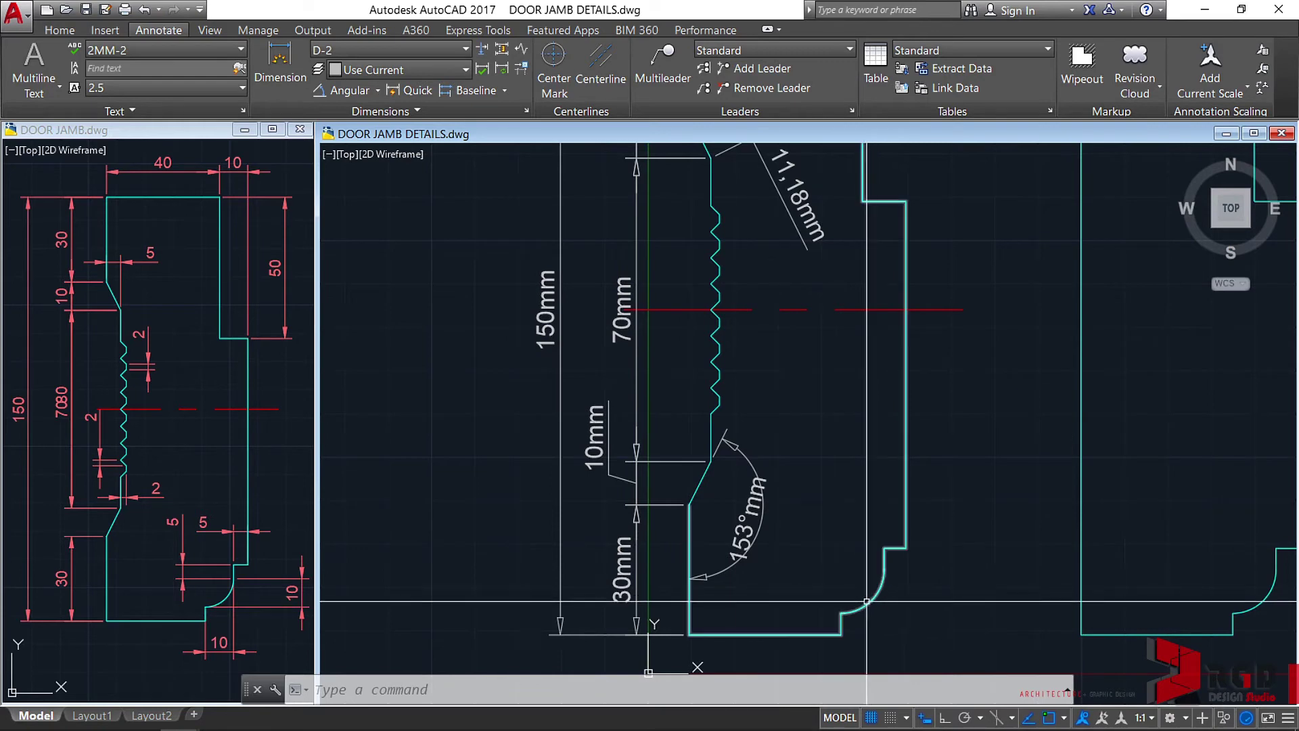
Add an R10mm radius dimension to the jamb's rounded lower corner
left_click(377, 90)
left_click(359, 249)
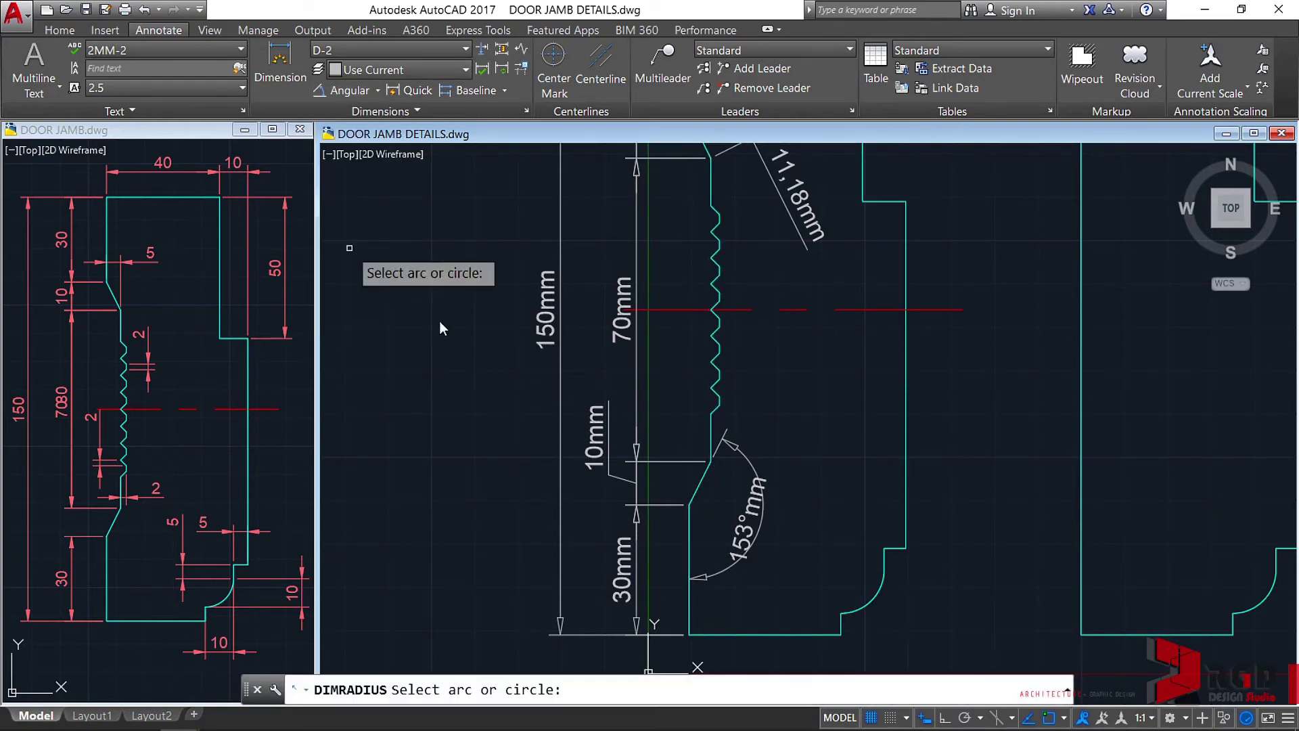
left_click(873, 601)
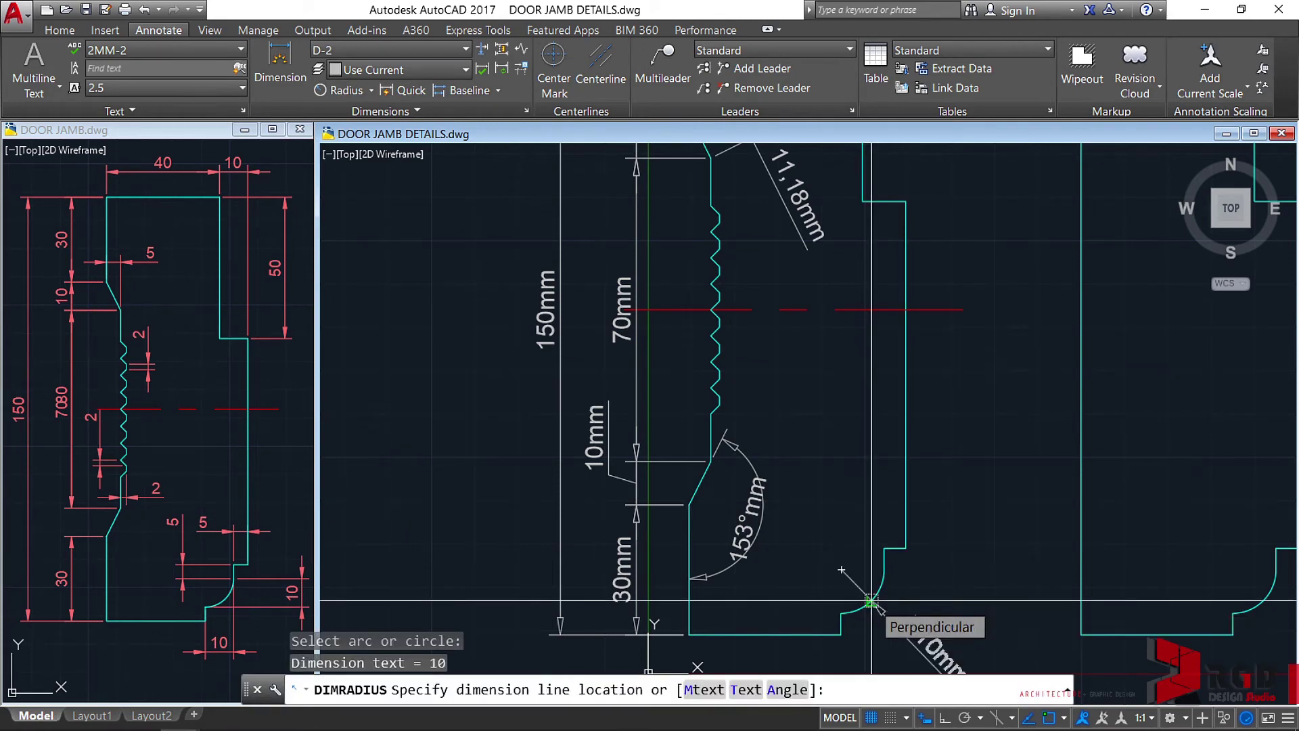
middle_click_drag(872, 601, 793, 429)
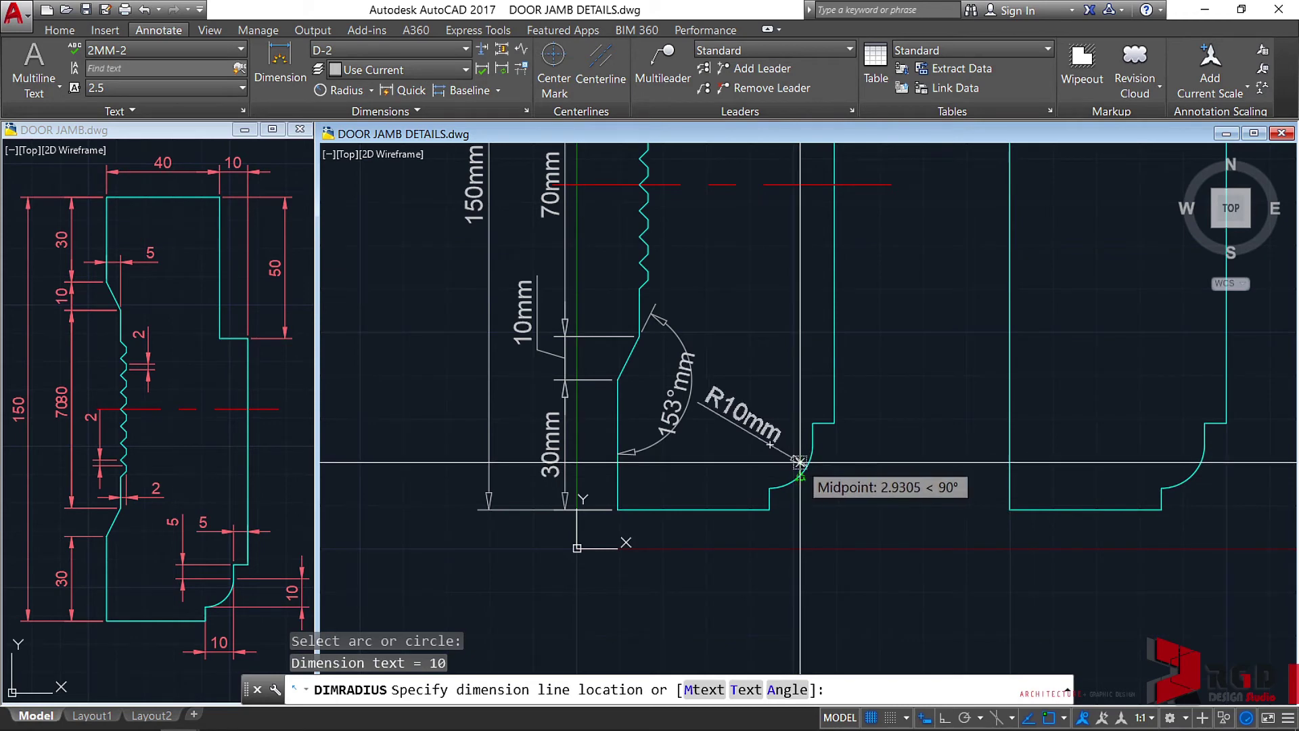
scroll(800, 462, "up", 2)
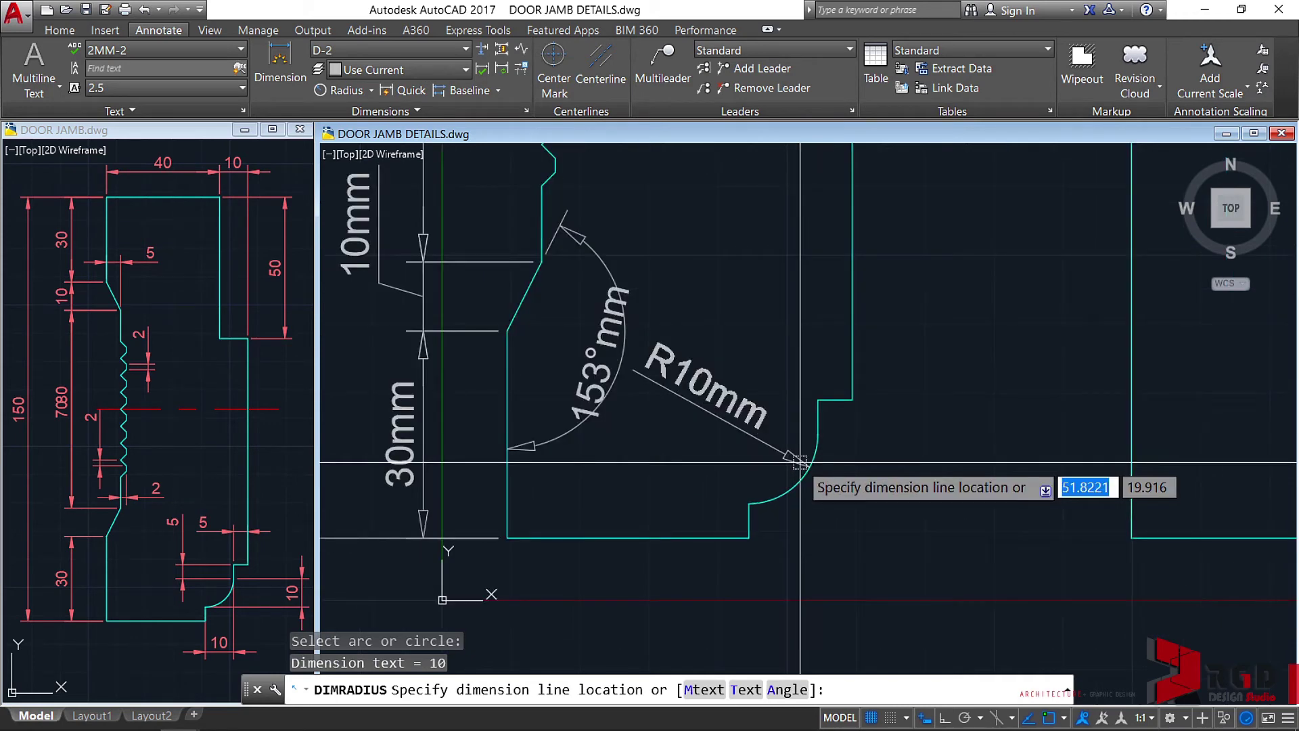
left_click(800, 463)
scroll(879, 510, "down", 4)
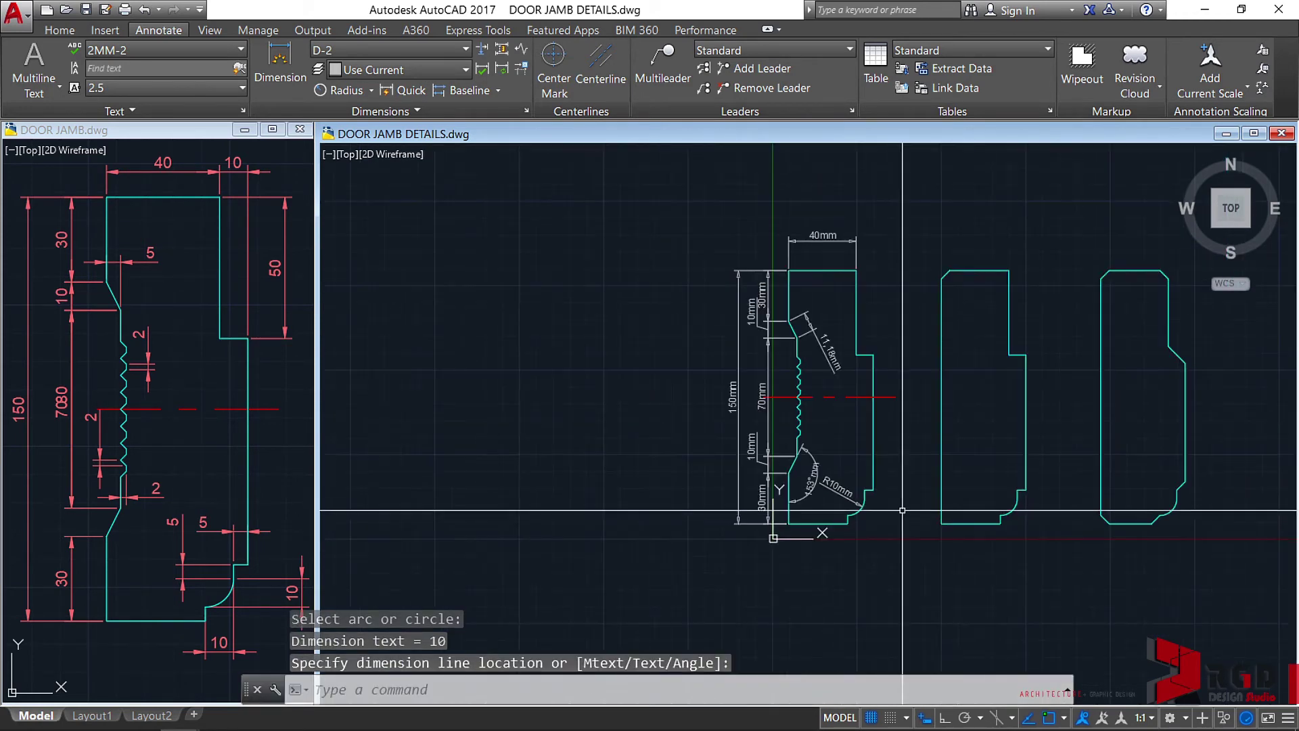
middle_click_drag(903, 510, 880, 525)
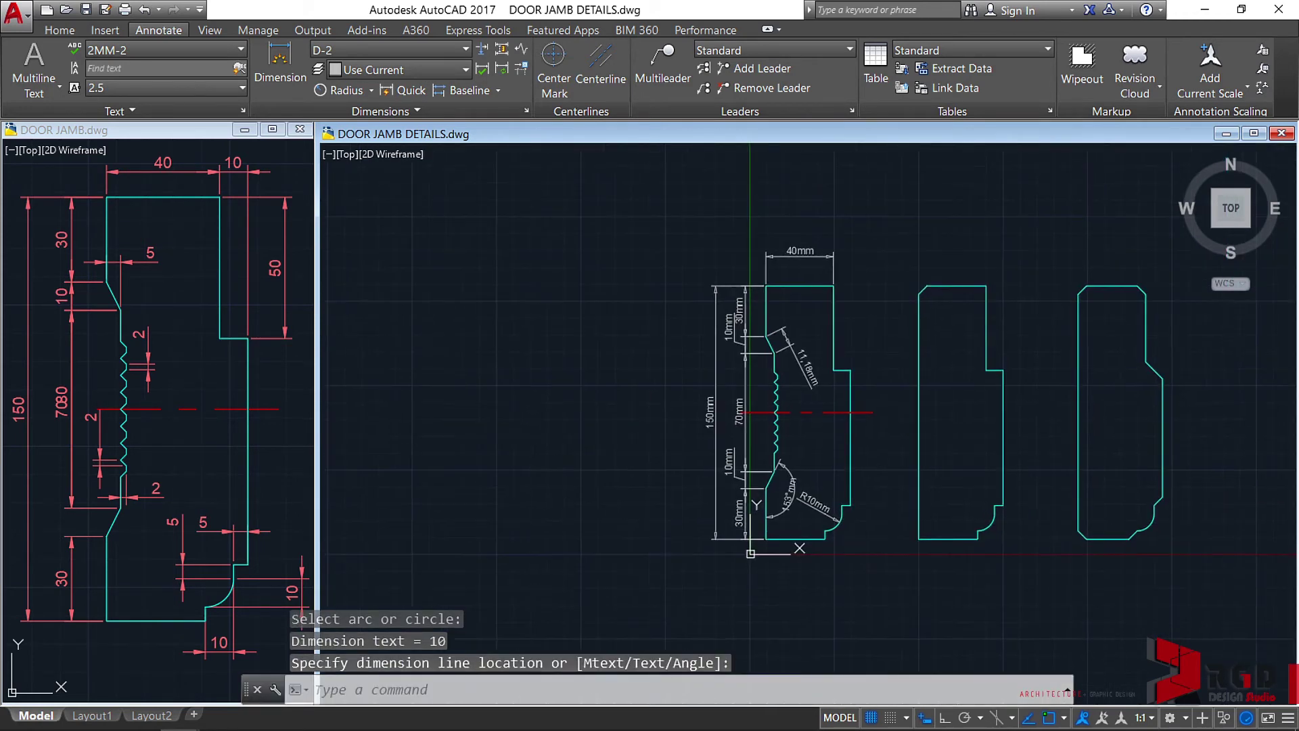
Cancel the second, unfinished radius dimension and reframe the dimensioned jamb
left_click(365, 93)
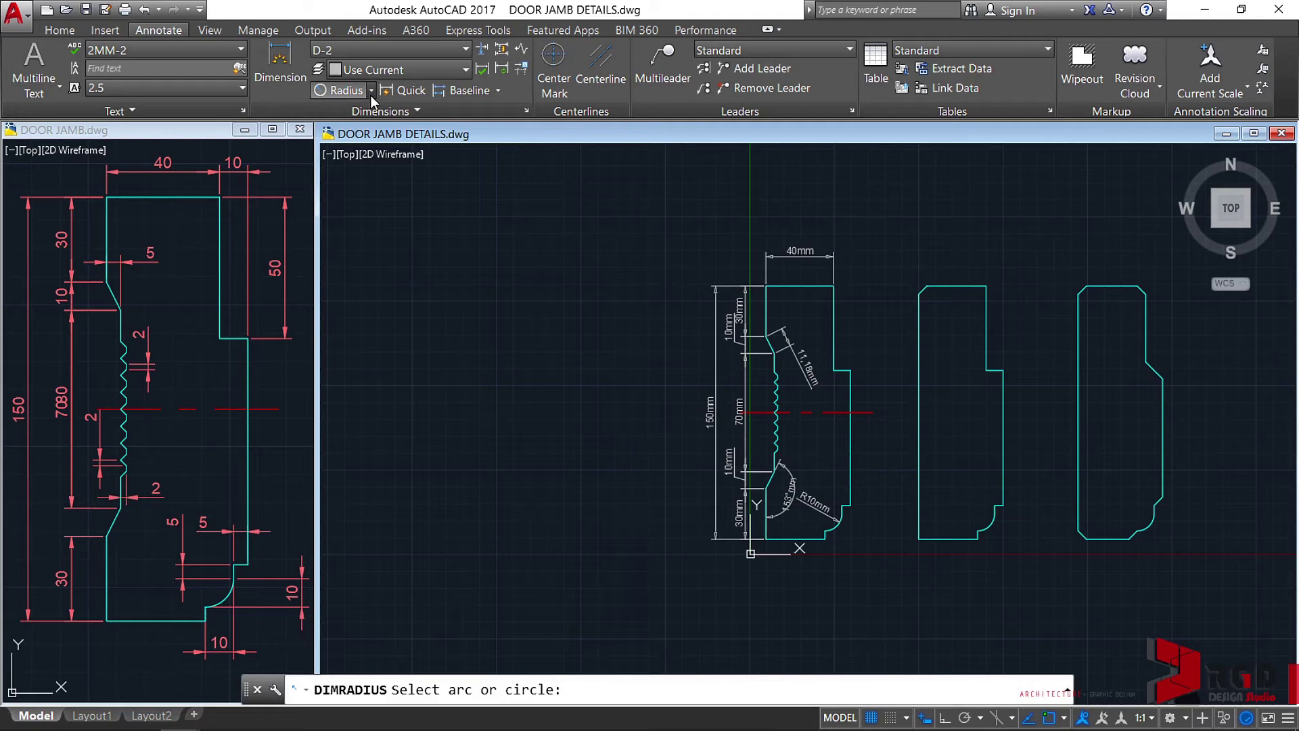
left_click(371, 92)
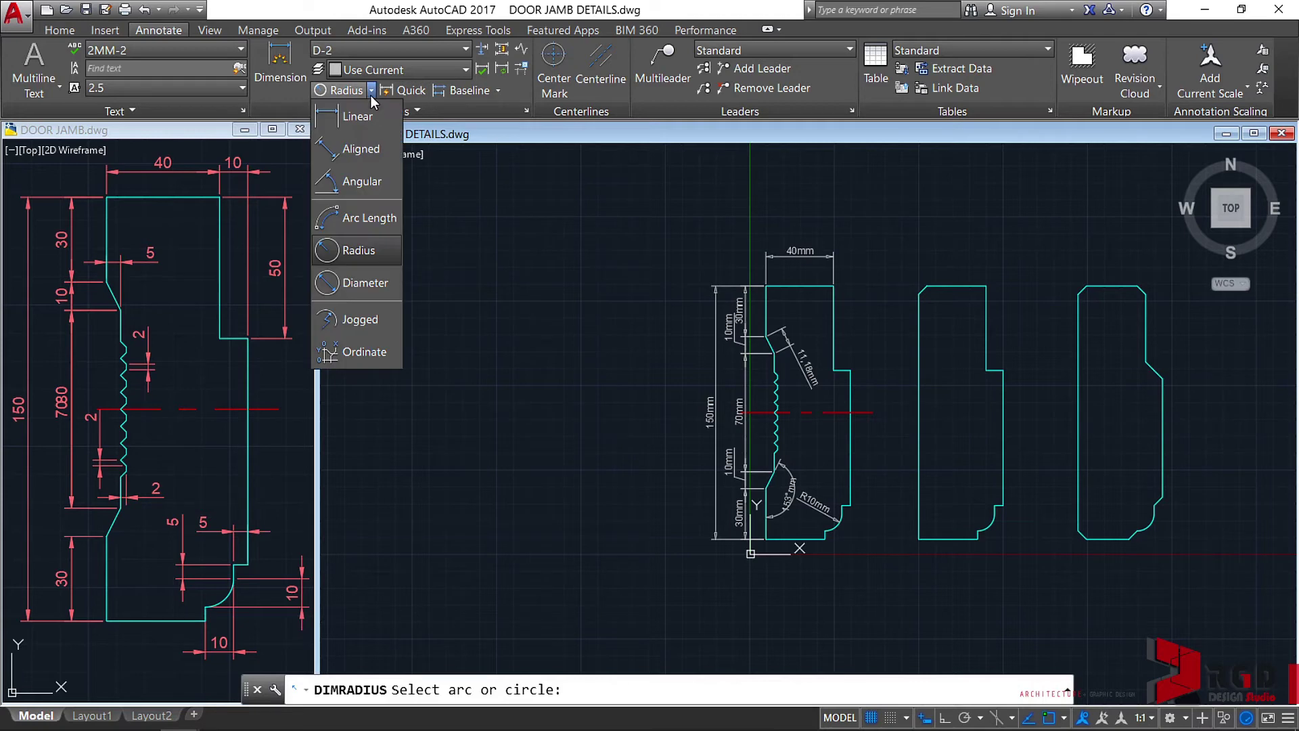
left_click(521, 302)
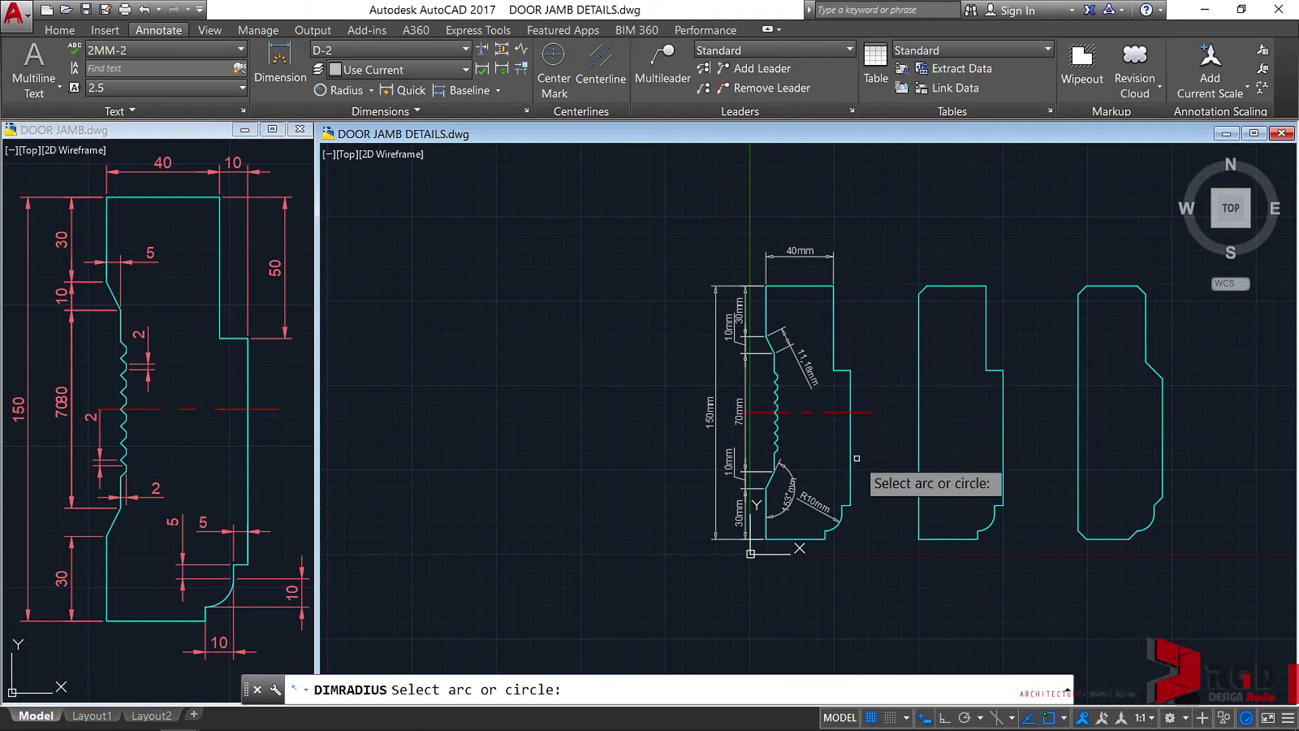
key("Escape")
scroll(840, 420, "up", 2)
middle_click_drag(839, 418, 833, 445)
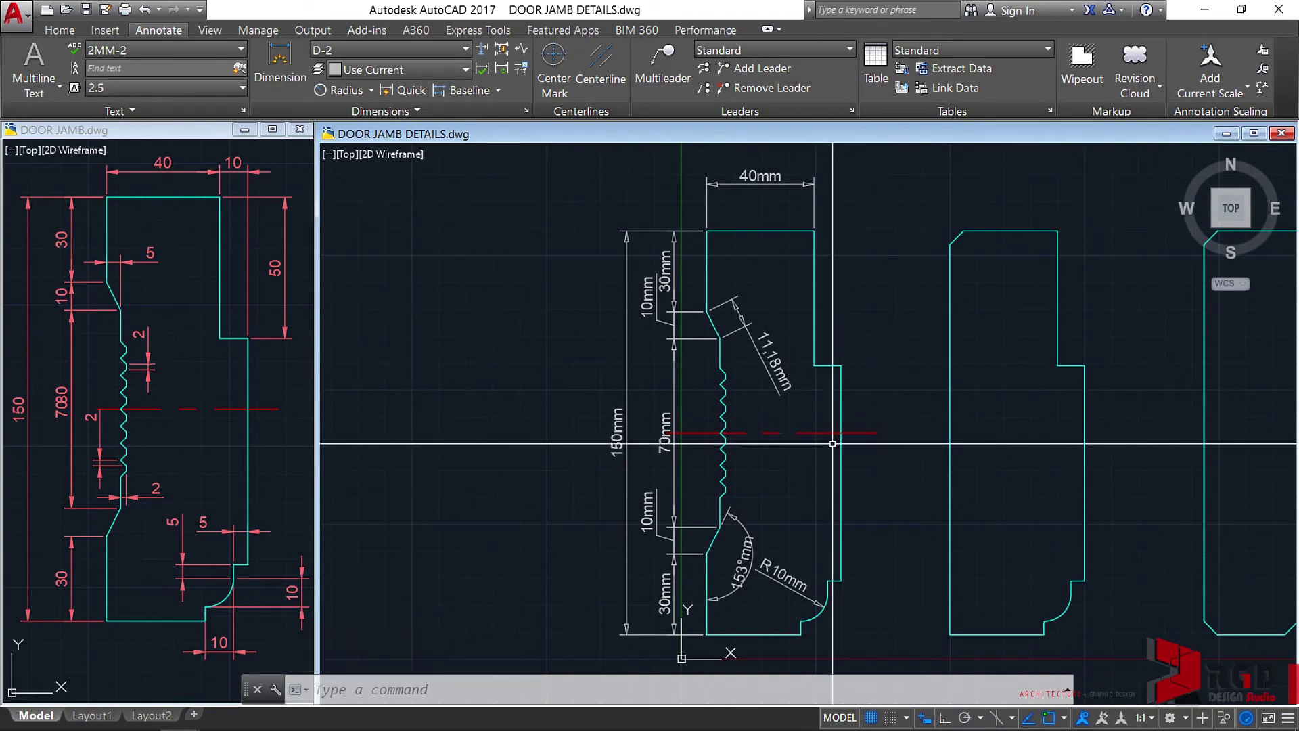
Select the left jamb outline and wavy profile line and explode them with X
scroll(832, 444, "down", 2)
middle_click_drag(830, 449, 662, 464)
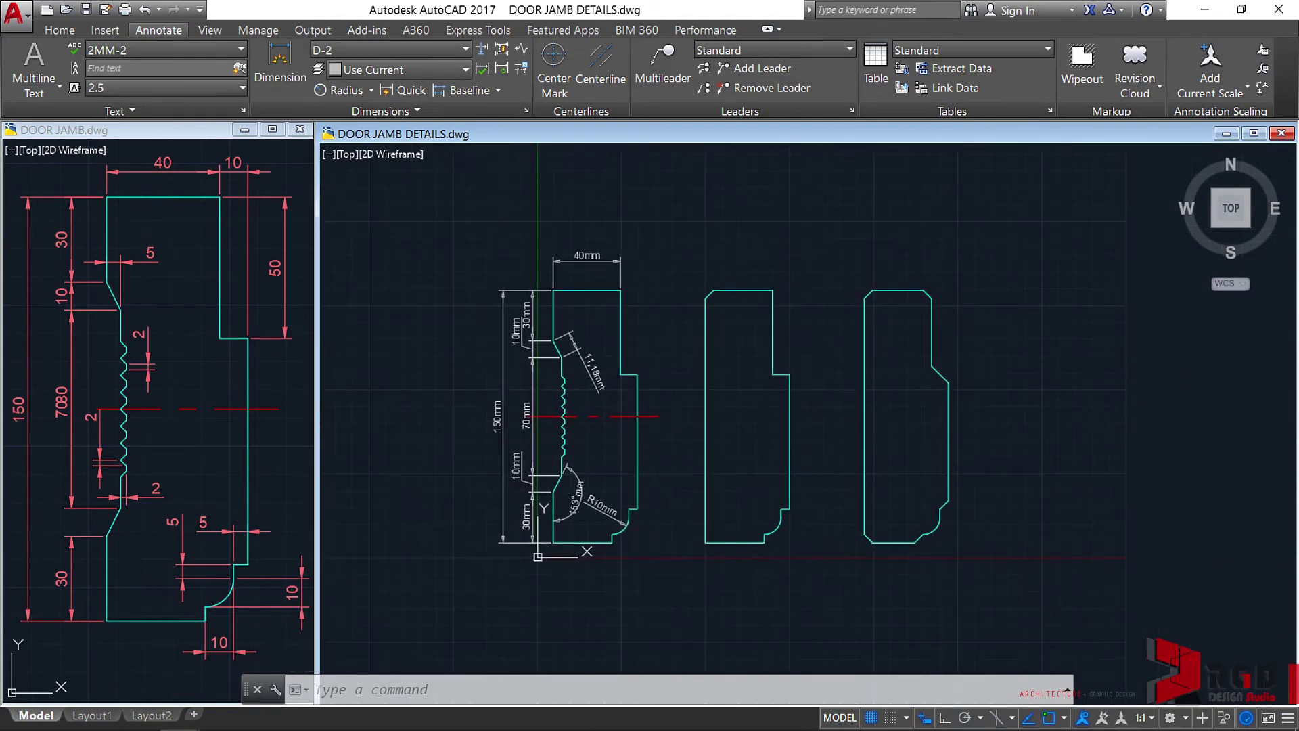
left_click(662, 464)
left_click(589, 467)
scroll(716, 445, "up", 3)
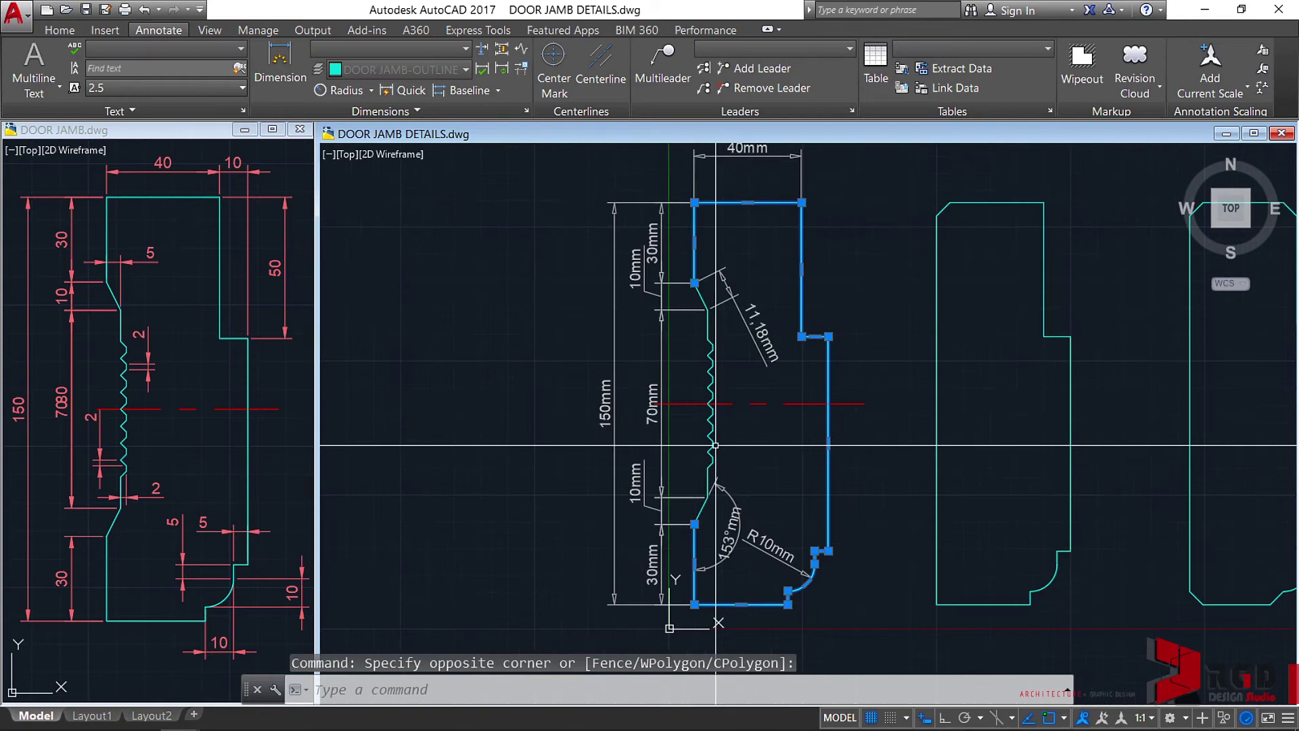
left_click(744, 467)
left_click(697, 433)
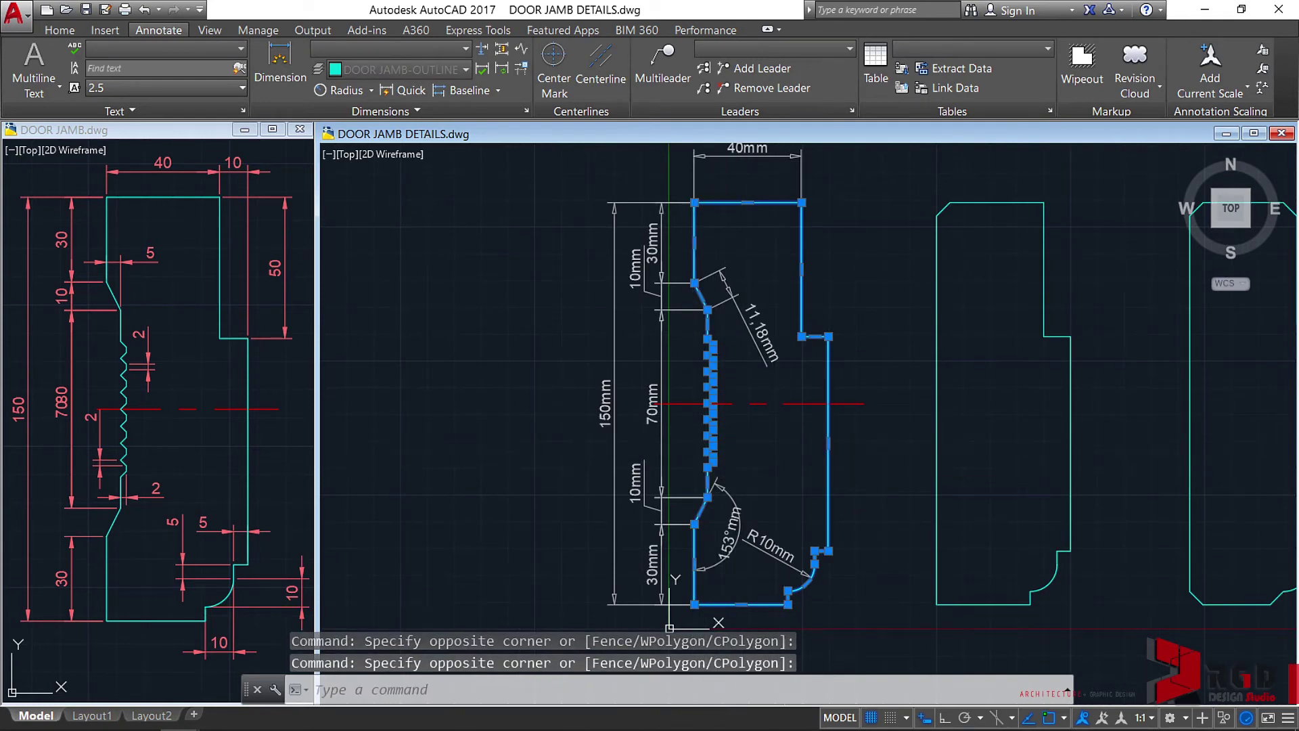
type("x")
key("Return")
Copy the jamb profile from its lower-left corner horizontally, with Ortho, to the right of the others
scroll(877, 438, "down", 2)
left_click(676, 183)
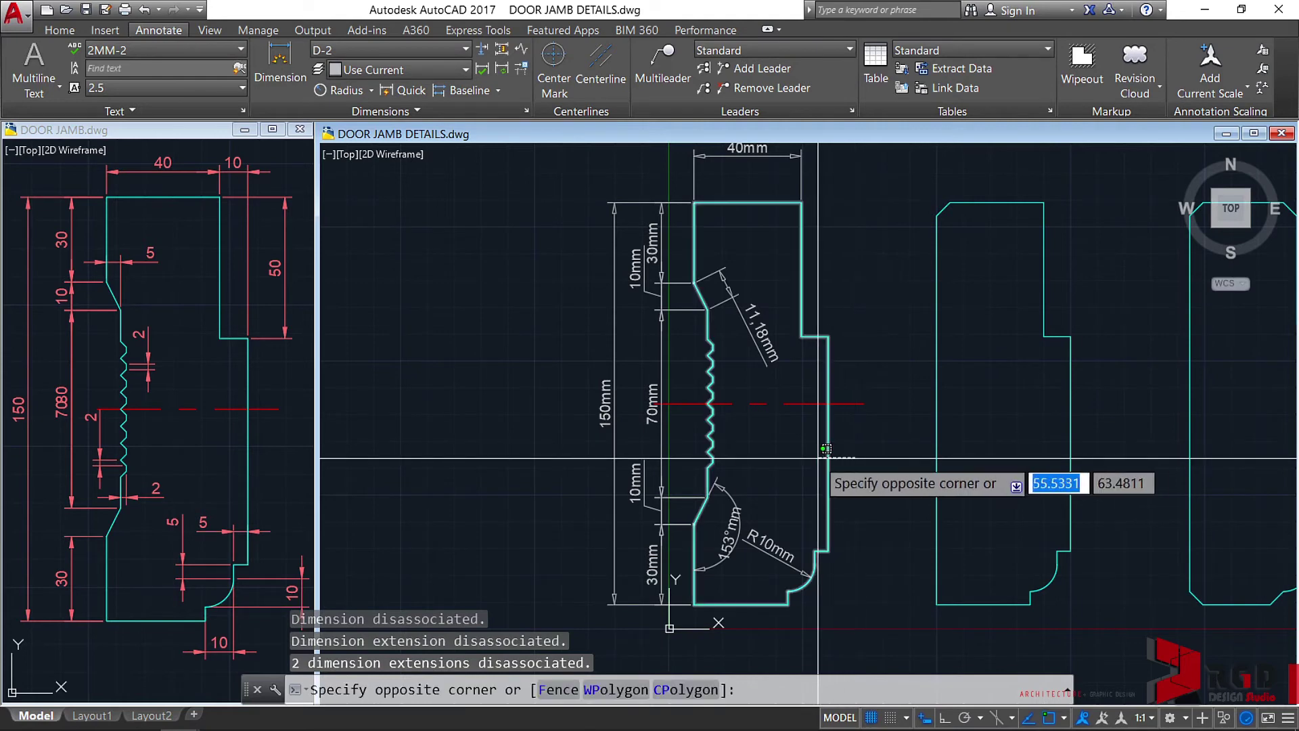
left_click(839, 609)
scroll(840, 609, "down", 2)
mouse_move(798, 467)
middle_mouse_down()
mouse_move(871, 482)
mouse_move(825, 453)
middle_mouse_up()
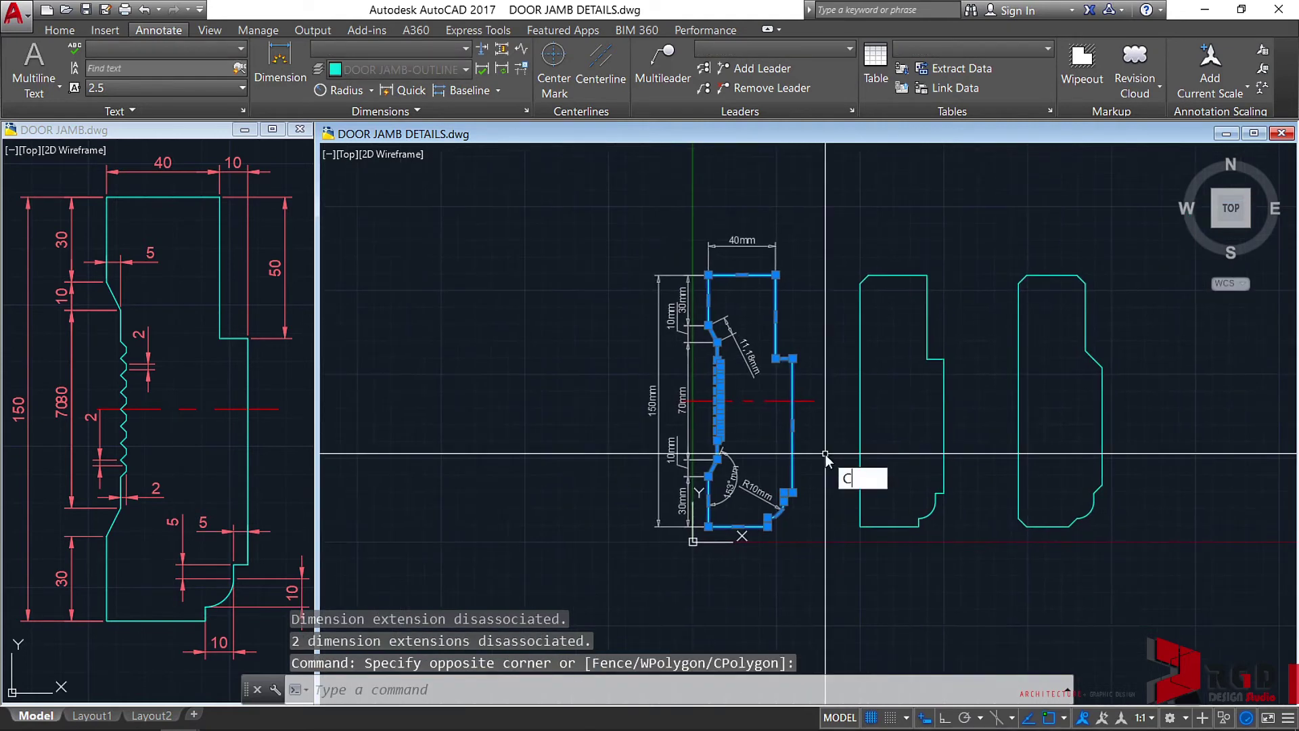
type("o")
key("Return")
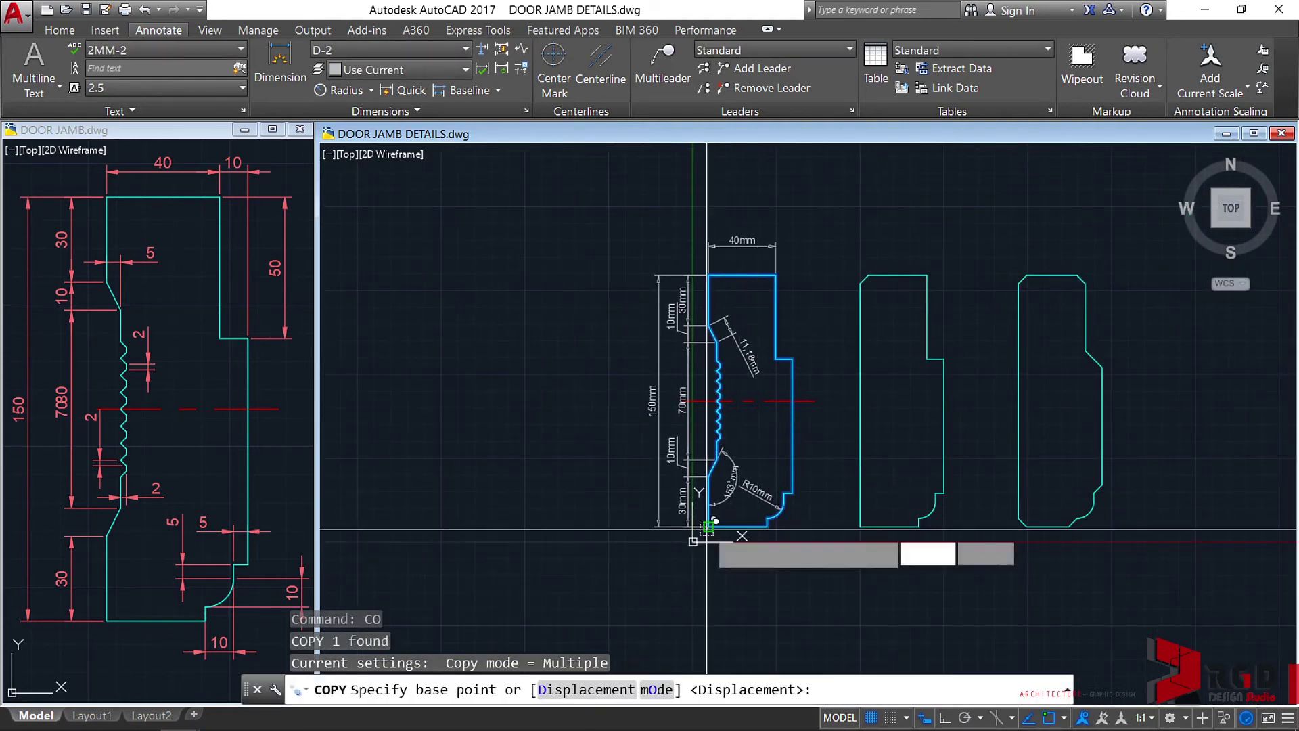
left_click(708, 526)
scroll(1083, 514, "down", 4)
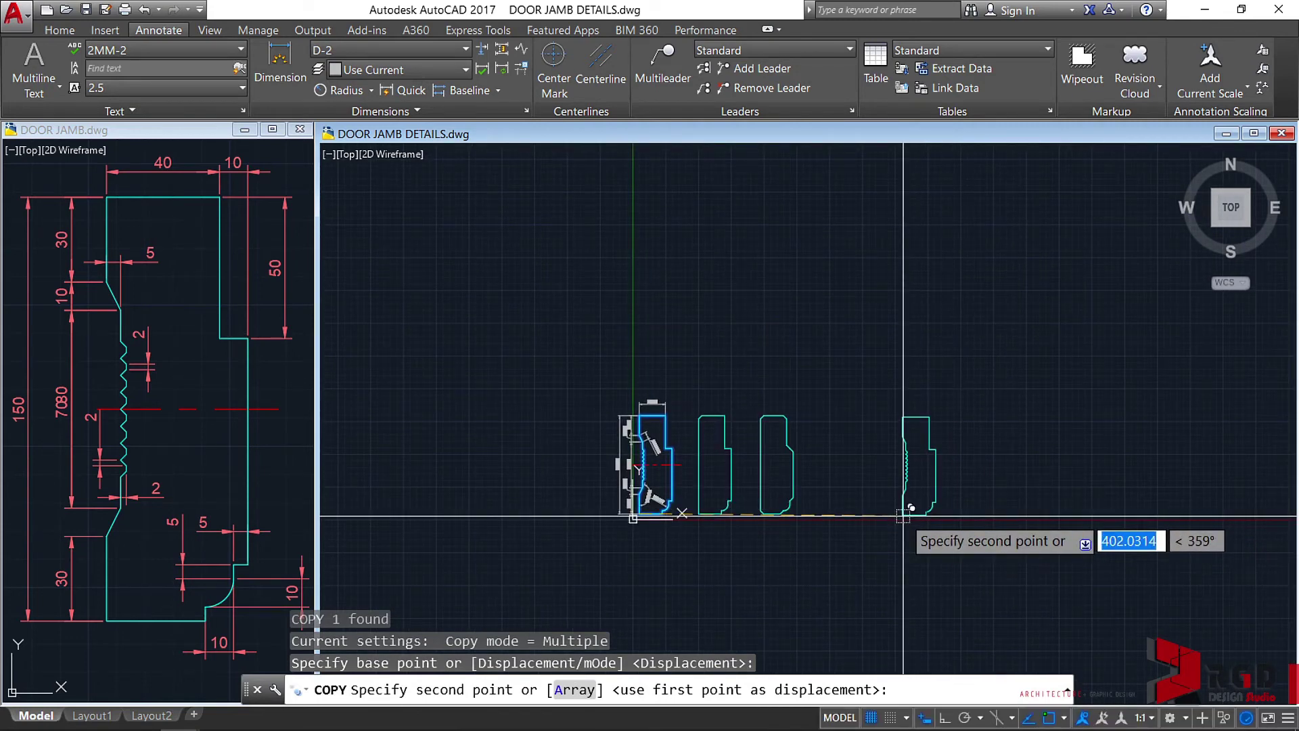
key("F8")
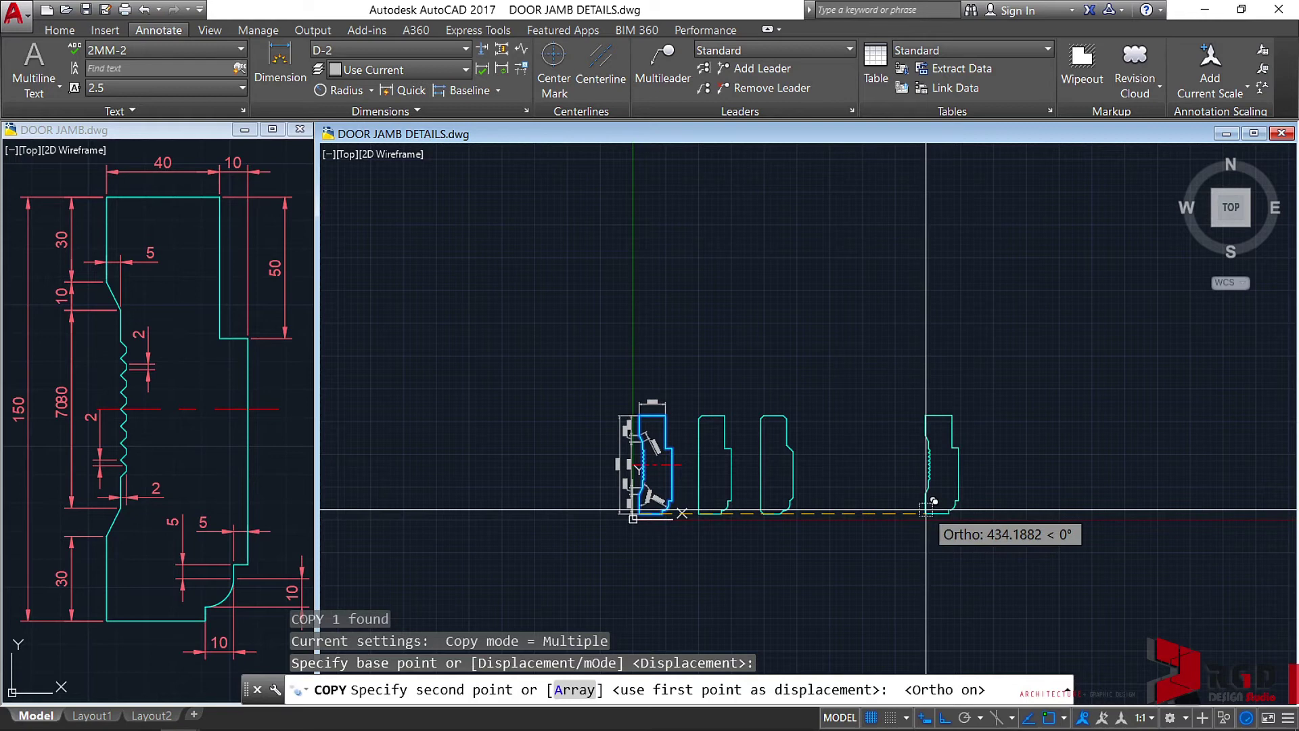
left_click(932, 509)
key("Escape")
key("Escape")
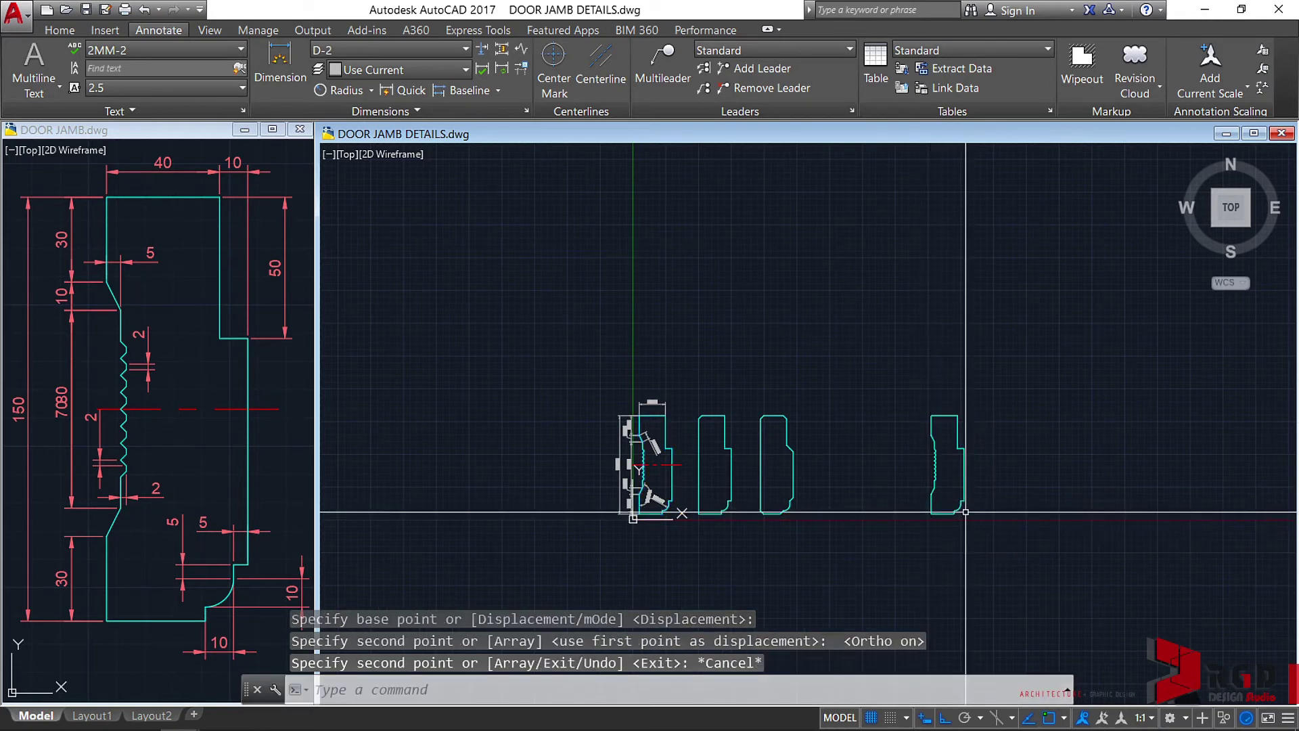
scroll(947, 521, "down", 2)
middle_click_drag(948, 525, 793, 515)
scroll(744, 517, "up", 2)
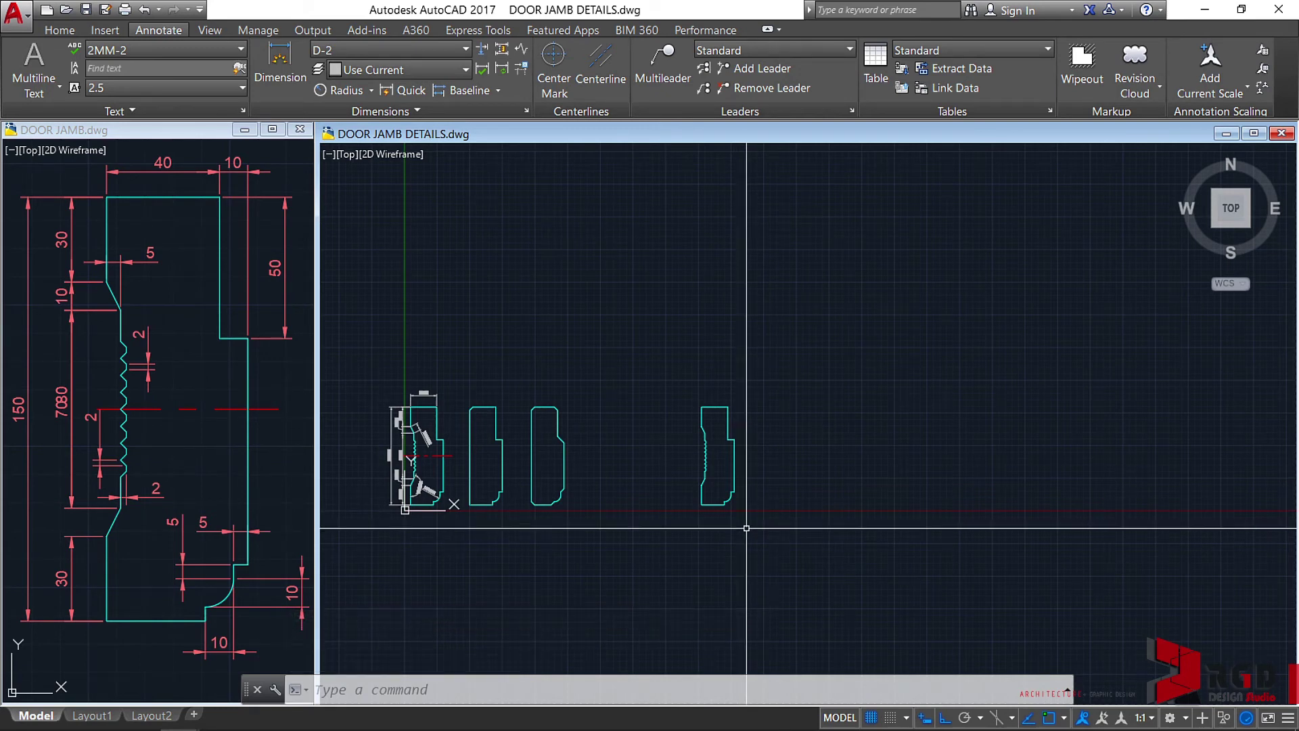
Draw a 50 by 900 rectangle rising from a corner on the copied profile
mouse_move(798, 486)
middle_mouse_down()
mouse_move(841, 559)
mouse_move(795, 574)
mouse_move(805, 593)
mouse_move(798, 531)
mouse_move(783, 542)
middle_mouse_up()
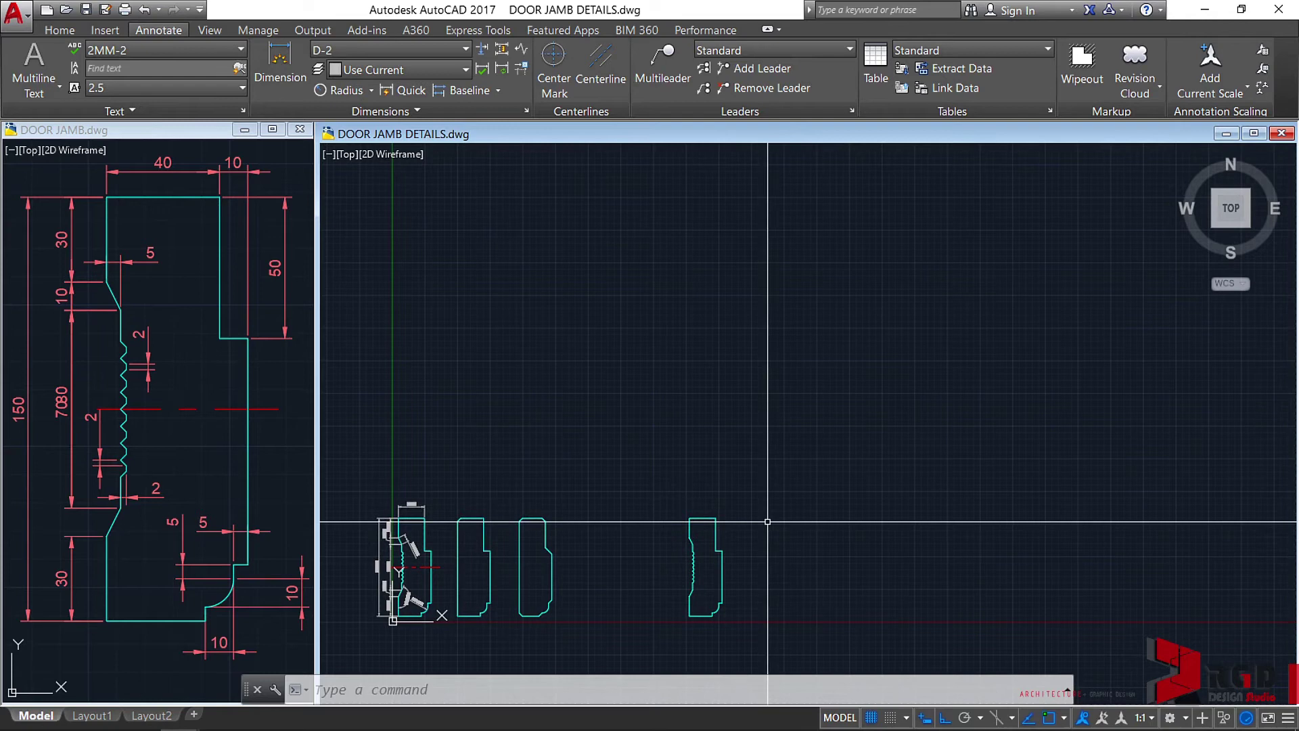
type("REC")
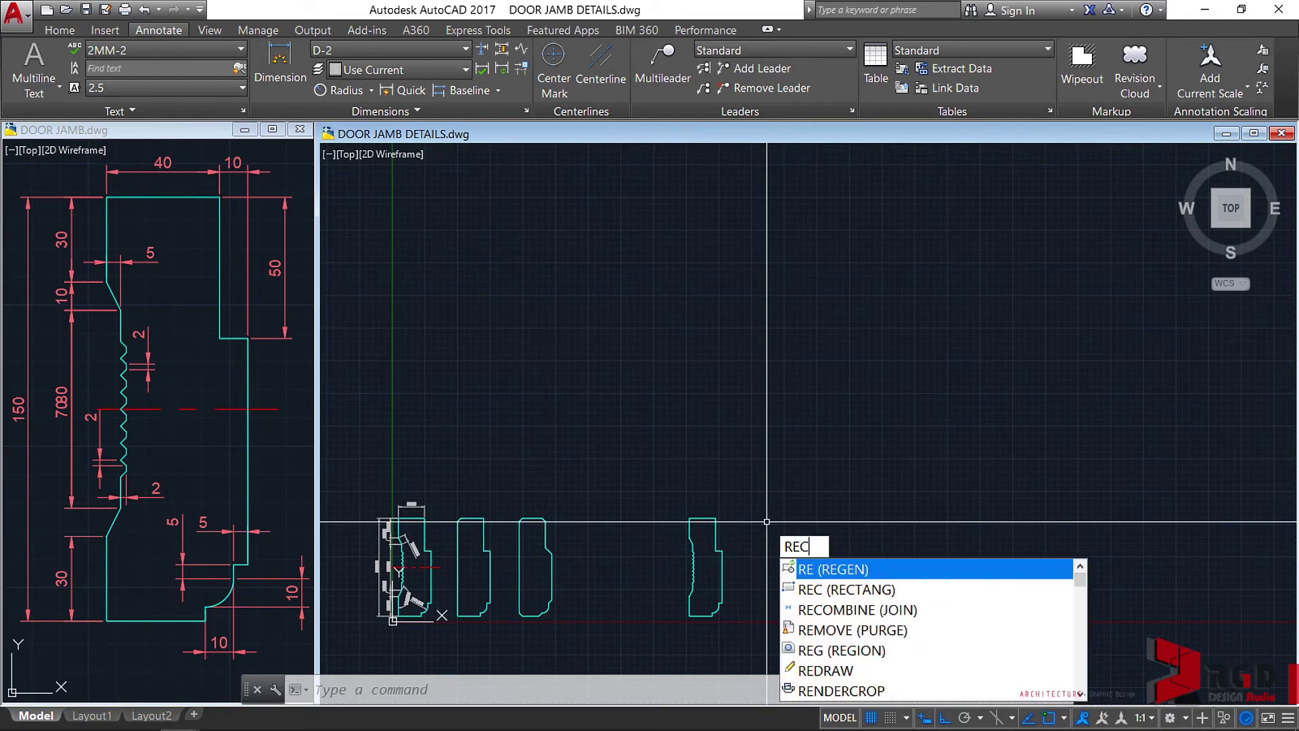
key("Return")
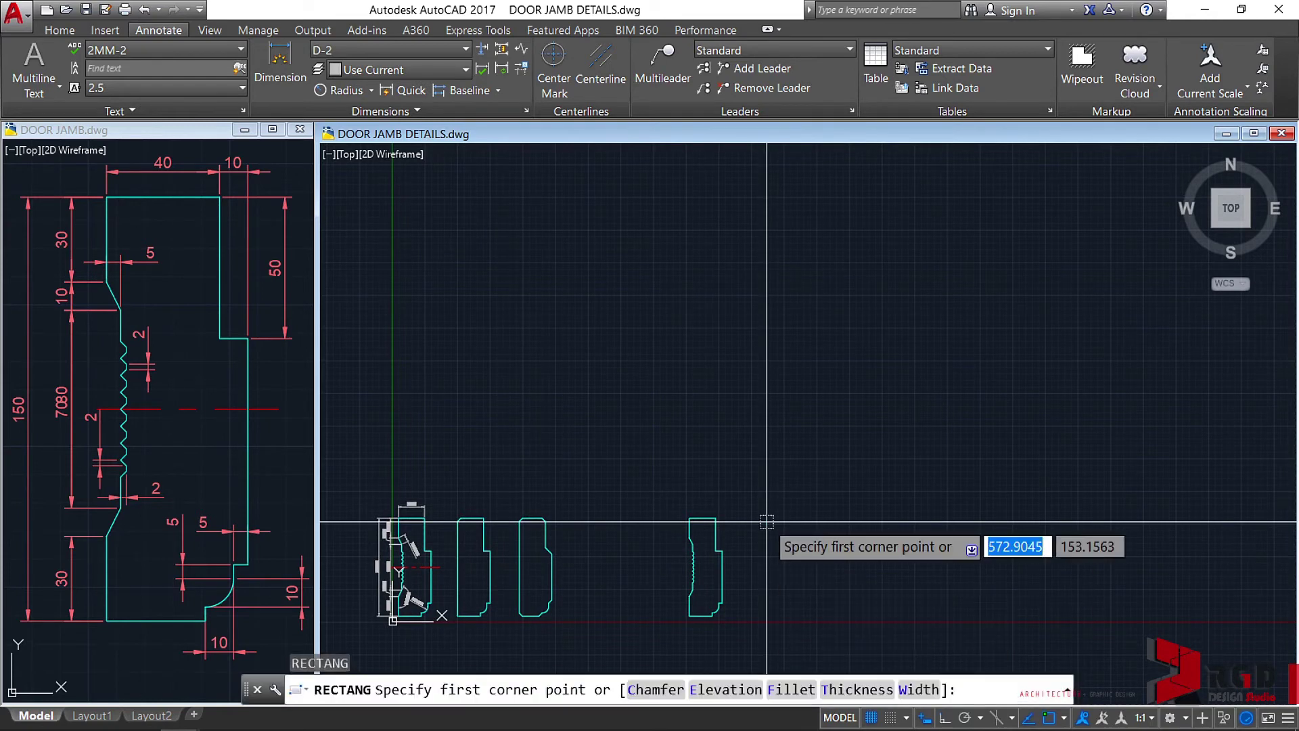
left_click(716, 518)
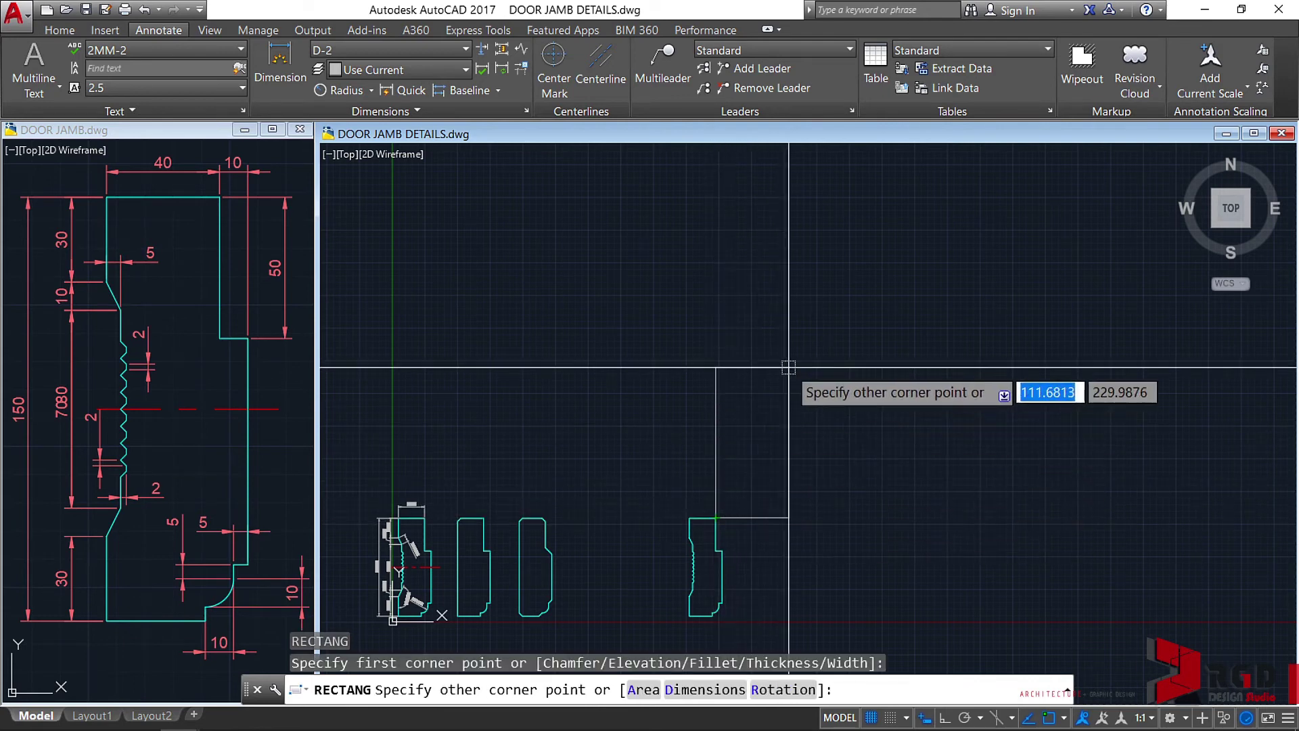
type("50")
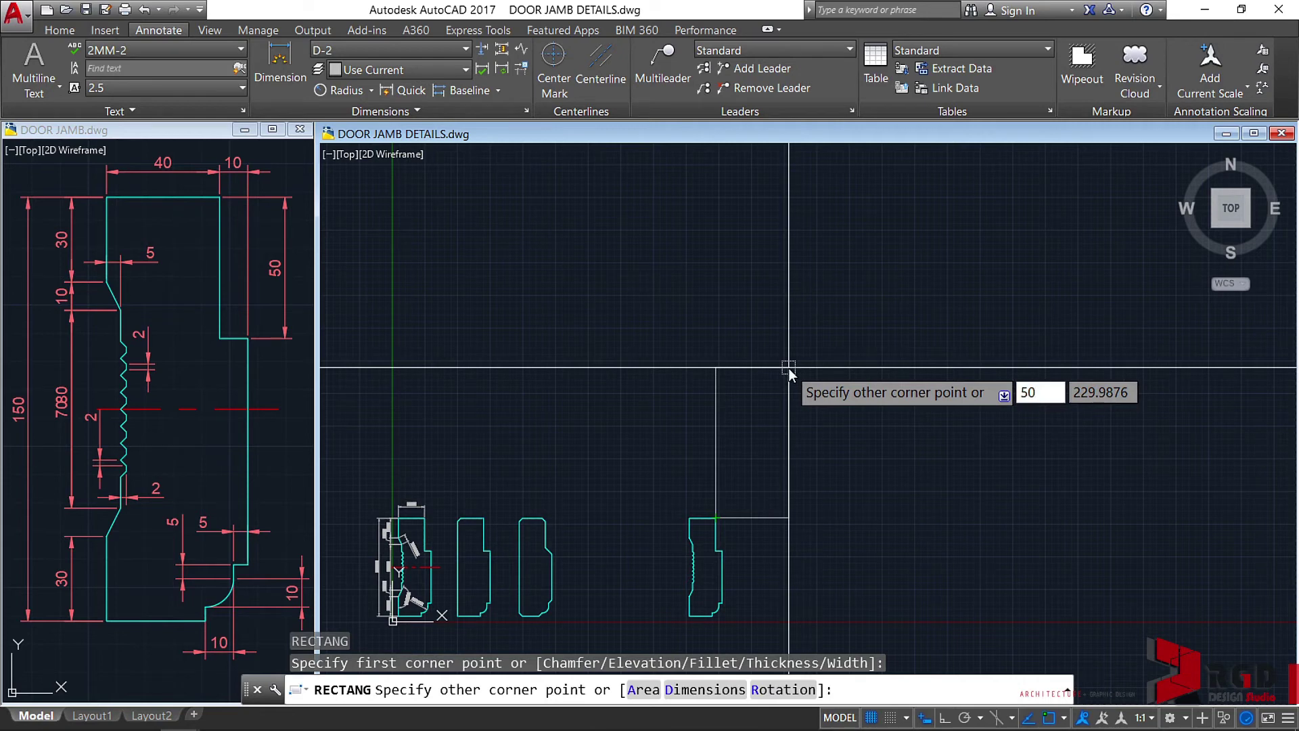
key("Tab")
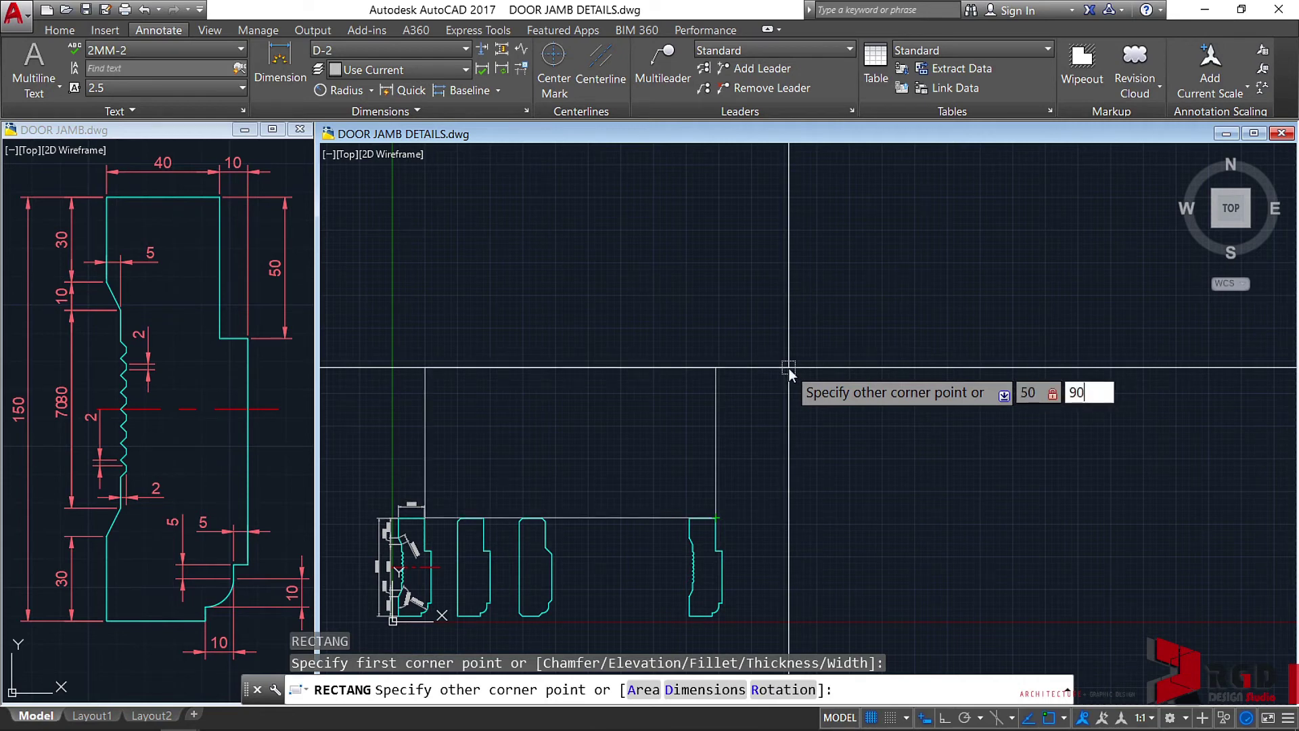
key("Return")
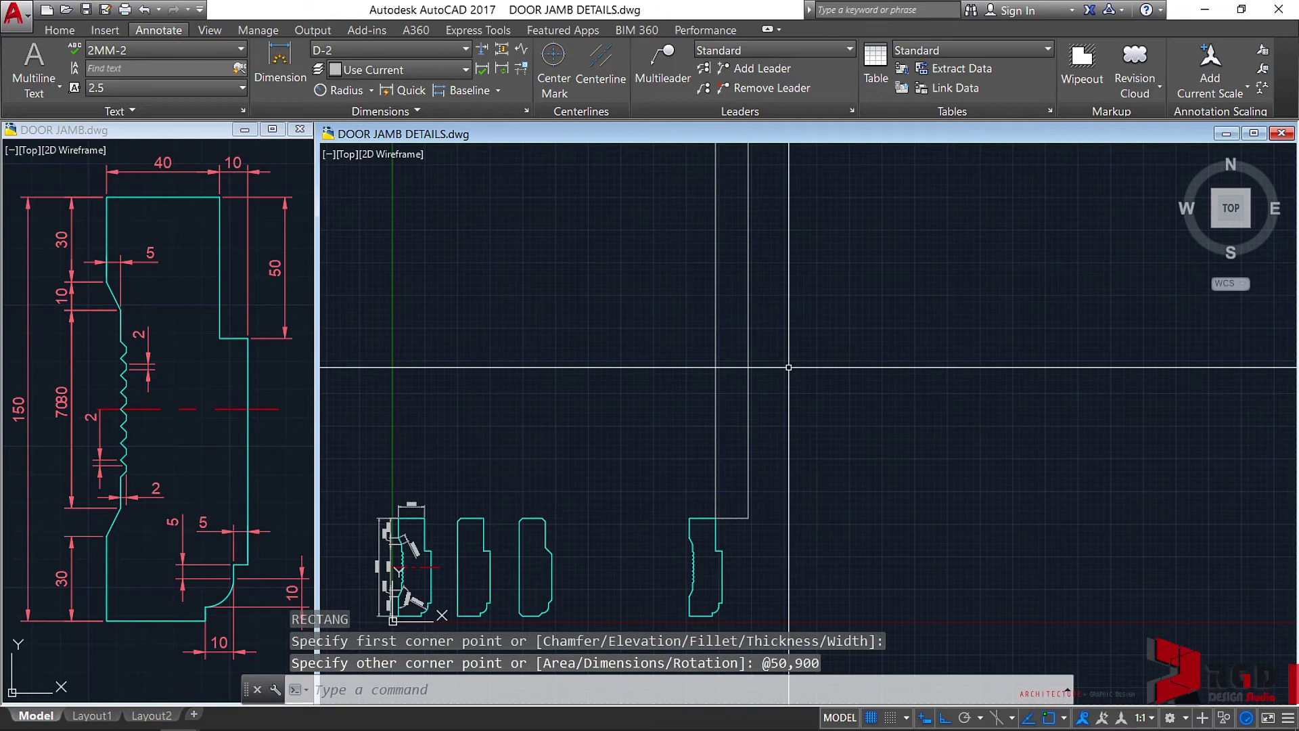
scroll(789, 367, "down", 4)
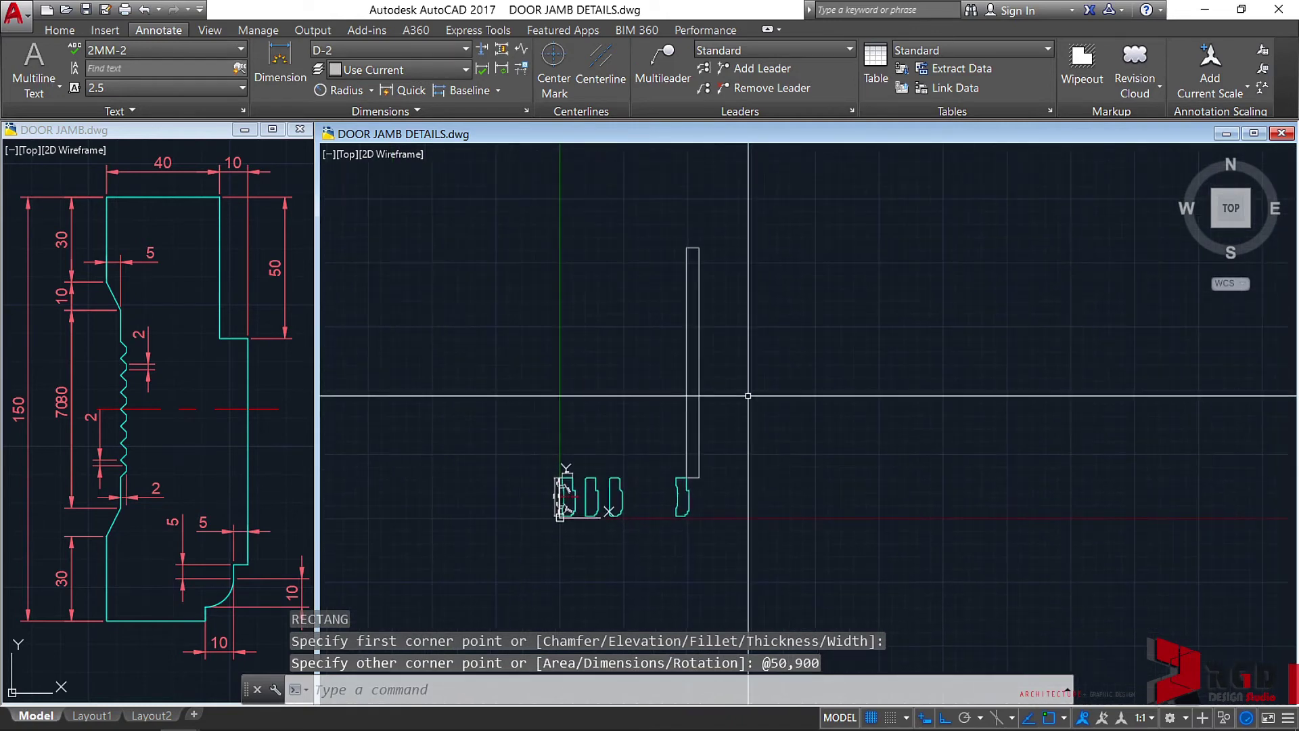
Create a DOOR LEAF layer coloured red and make it the current layer
type("LA")
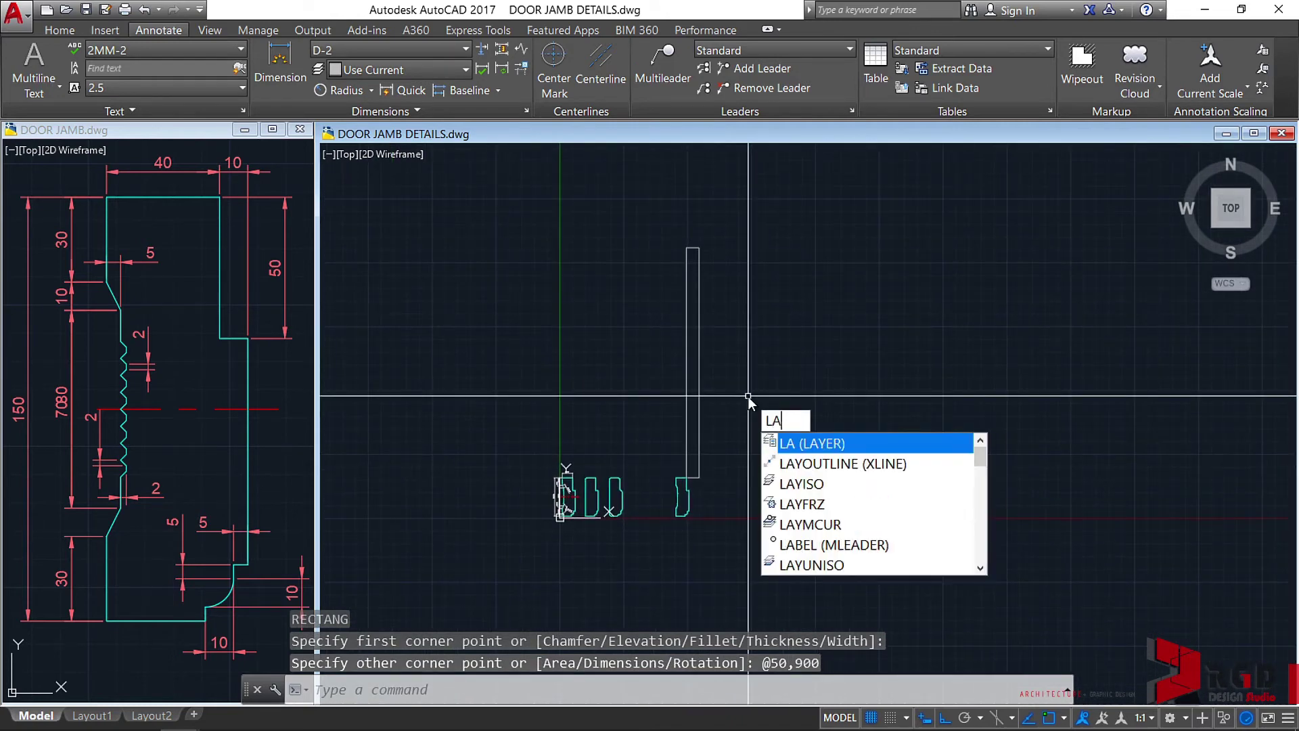
key("Return")
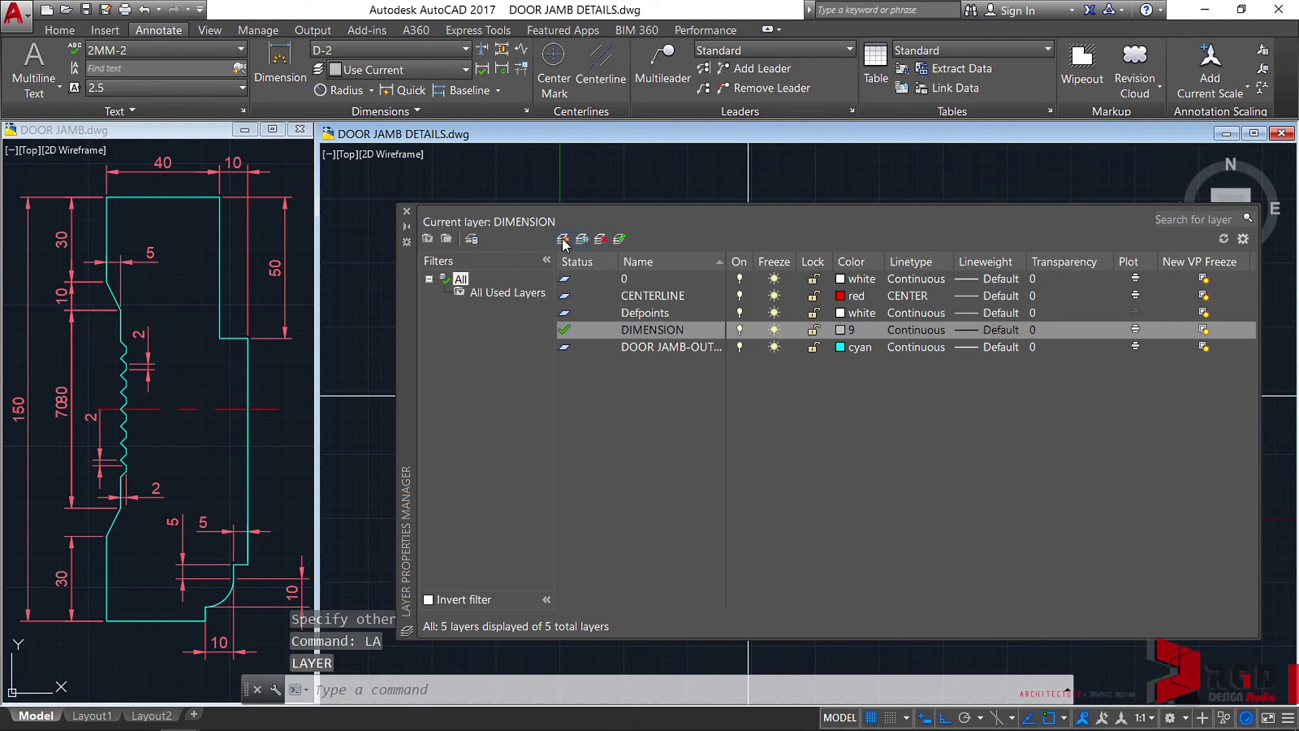
left_click(563, 240)
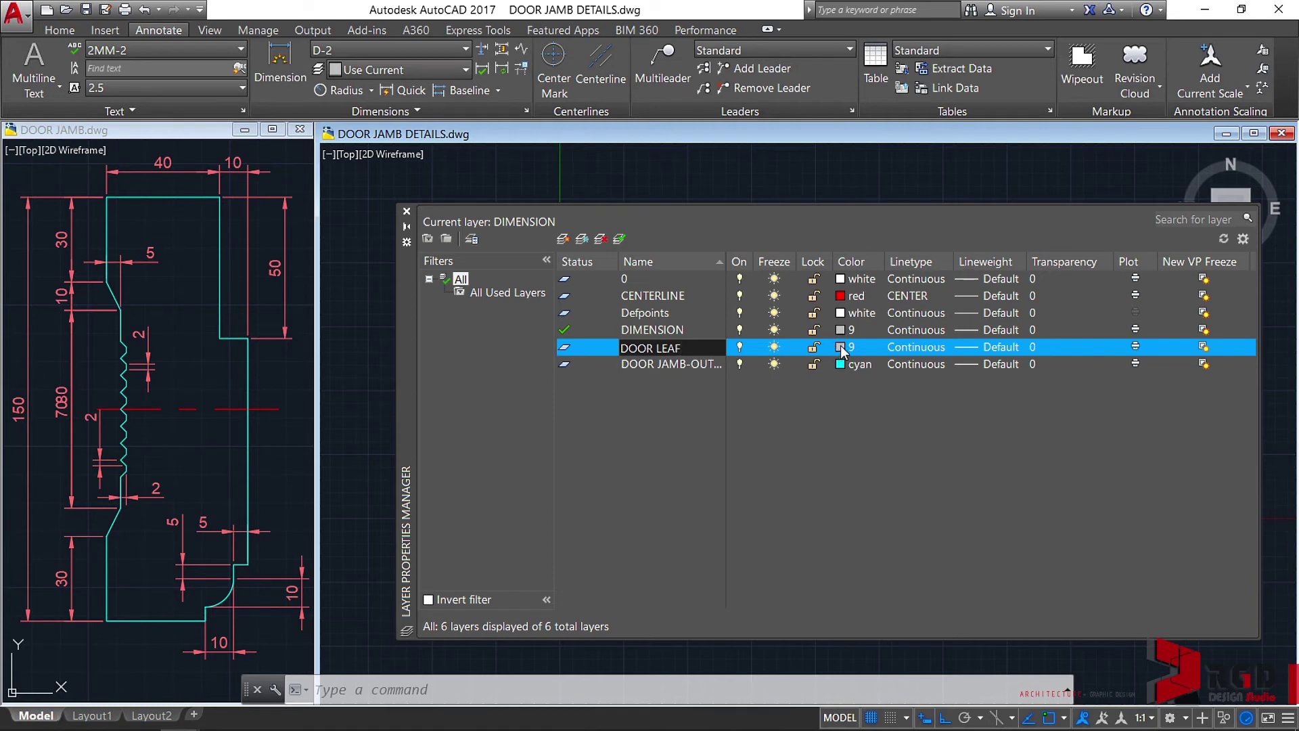
left_click(842, 347)
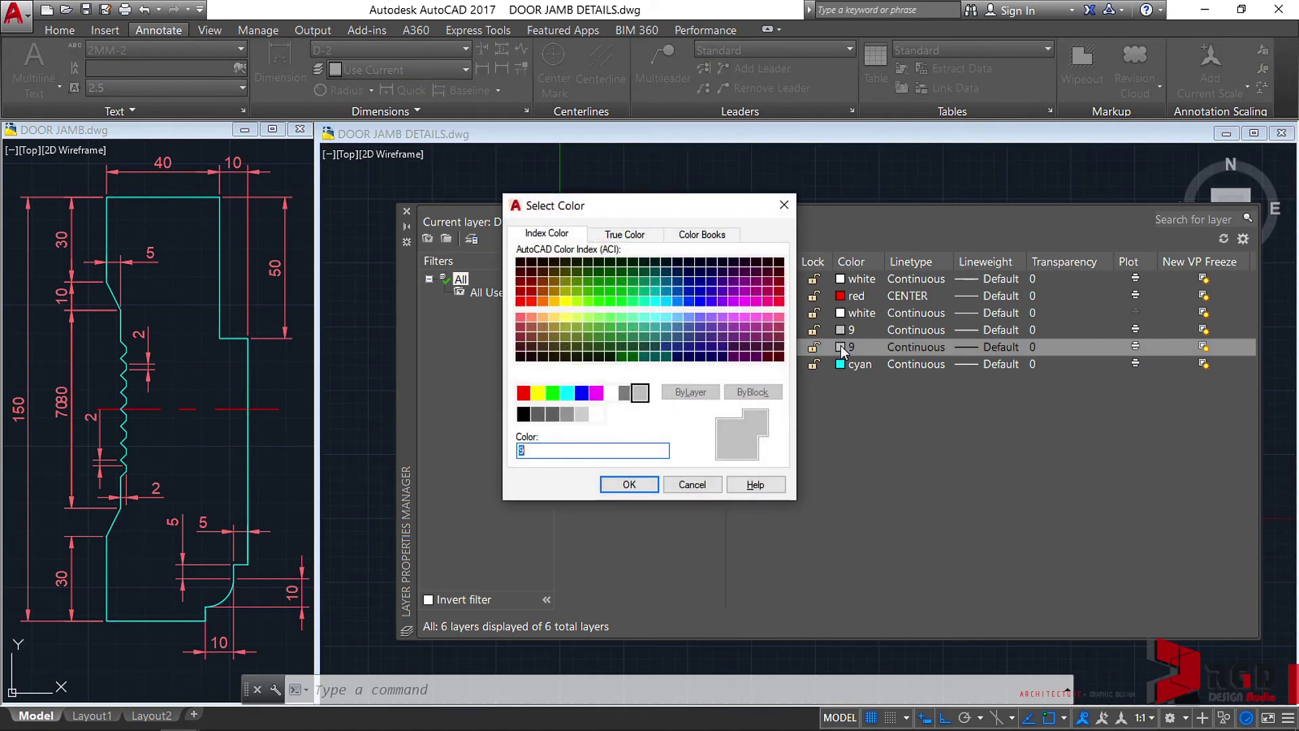
left_click(525, 394)
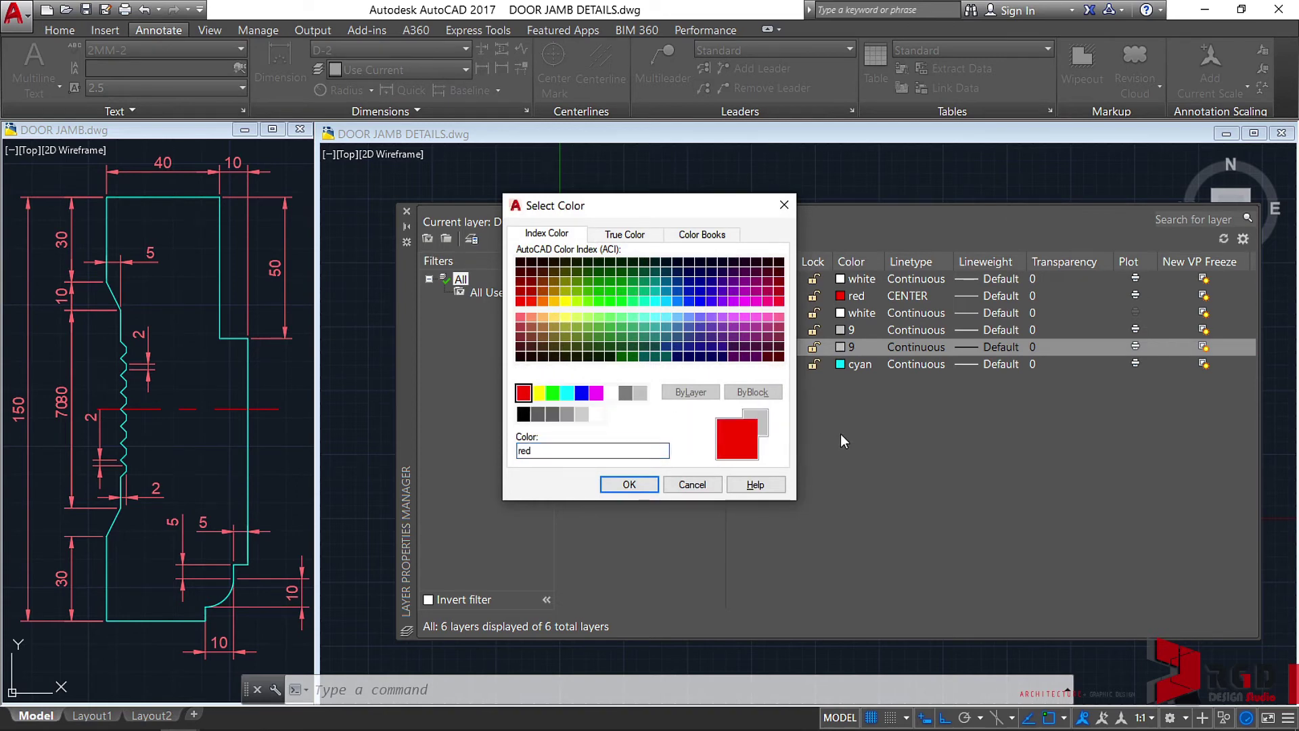
left_click(629, 484)
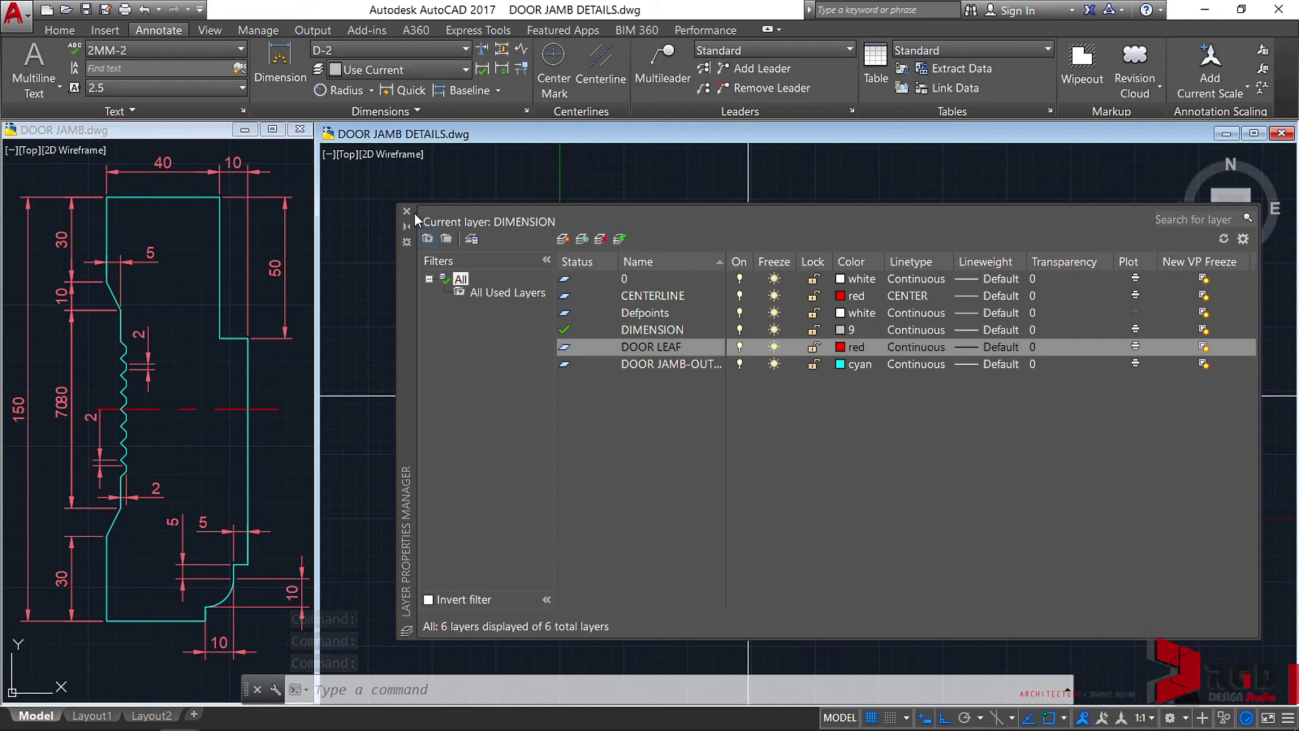
double_click(648, 348)
left_click(406, 211)
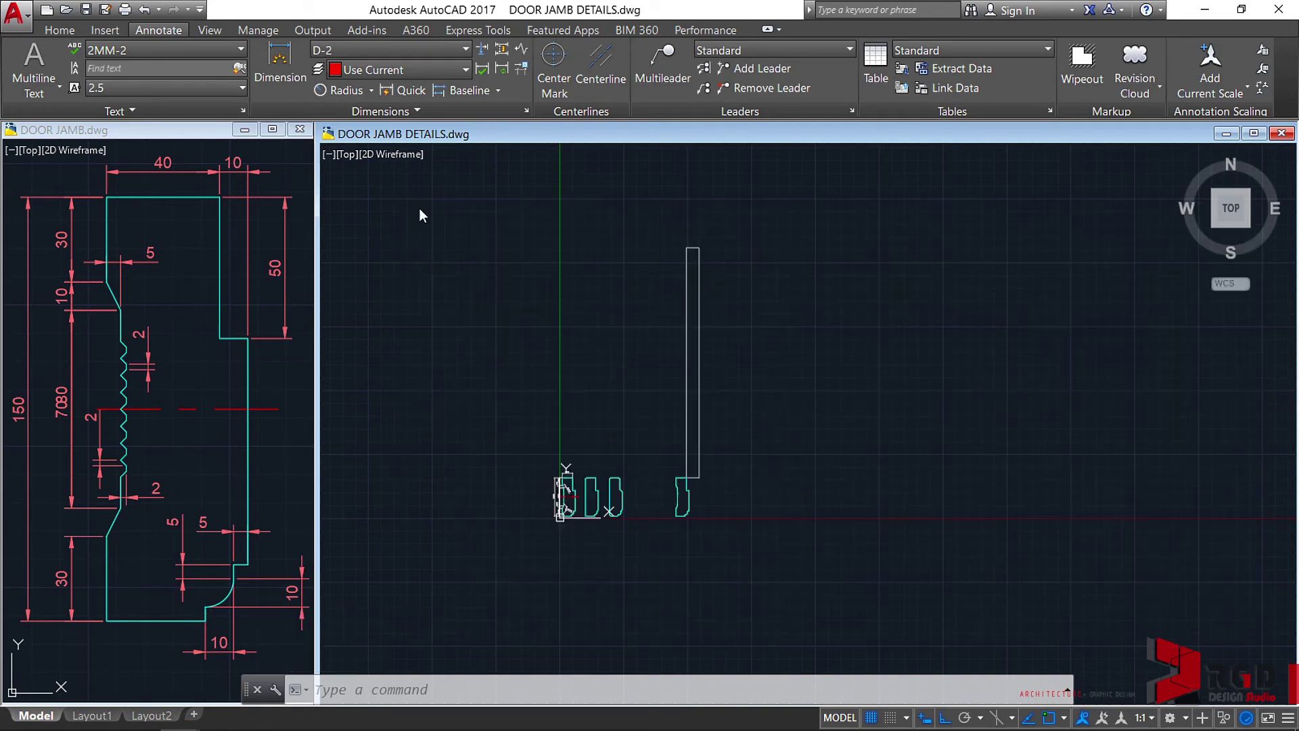
left_click(758, 394)
left_click(639, 293)
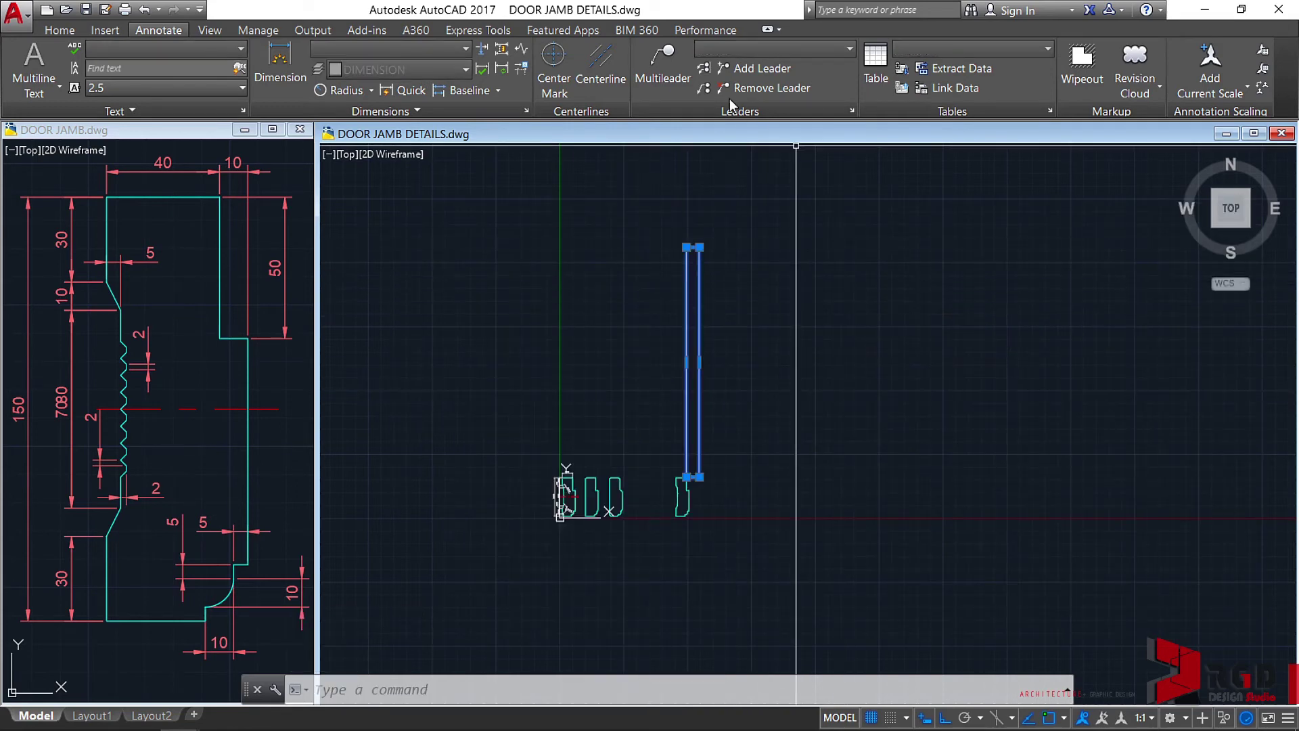
left_click(58, 31)
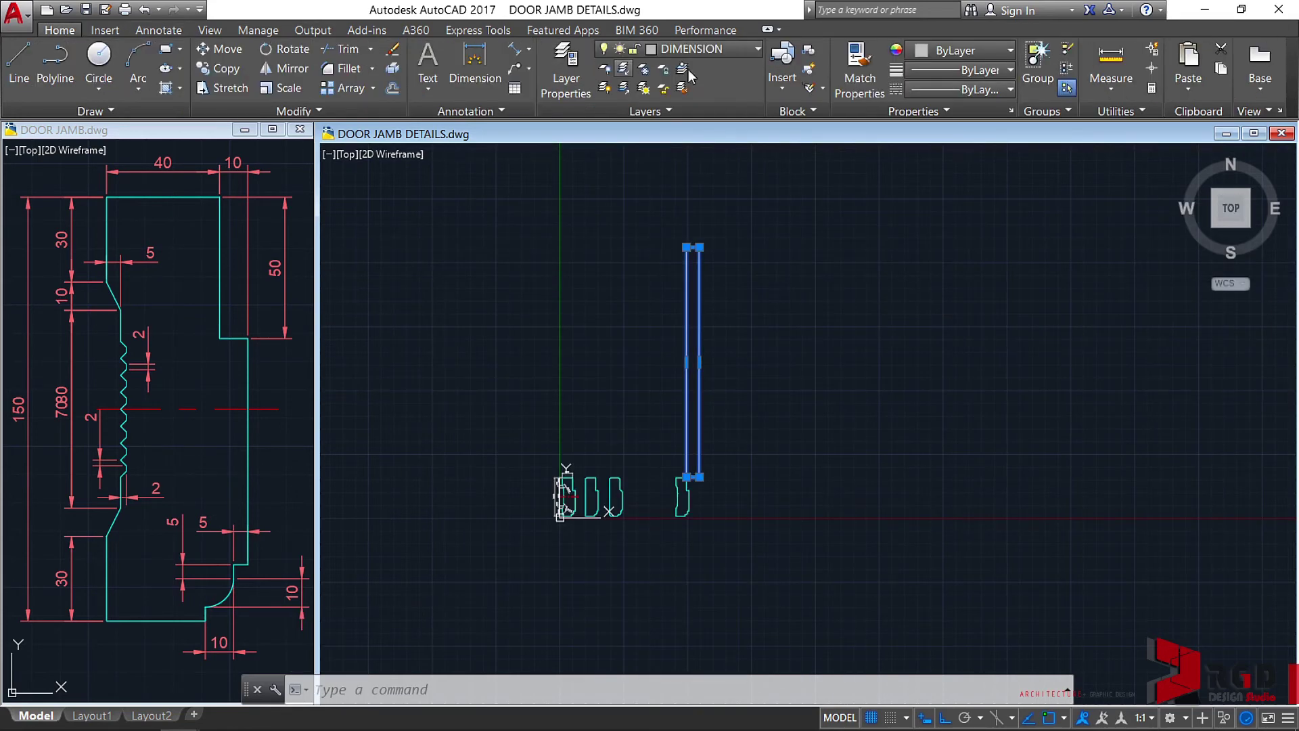
left_click(755, 50)
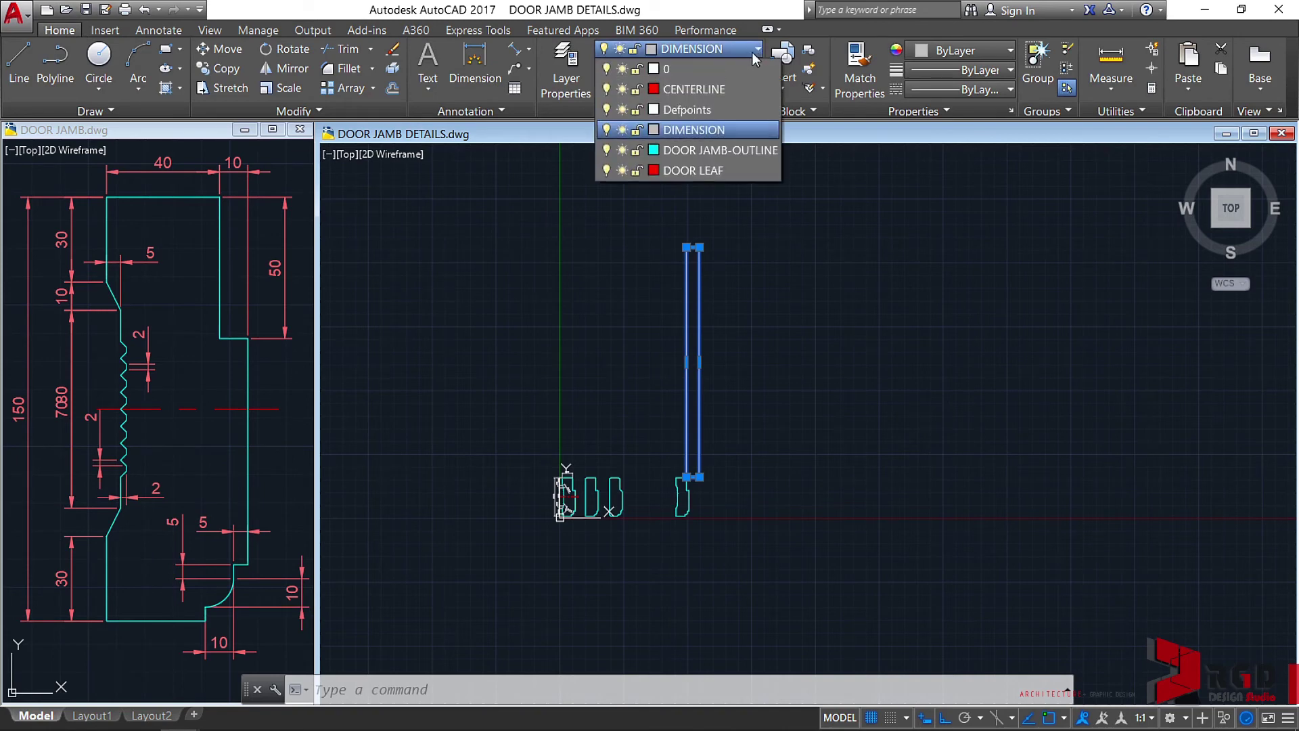
left_click(712, 171)
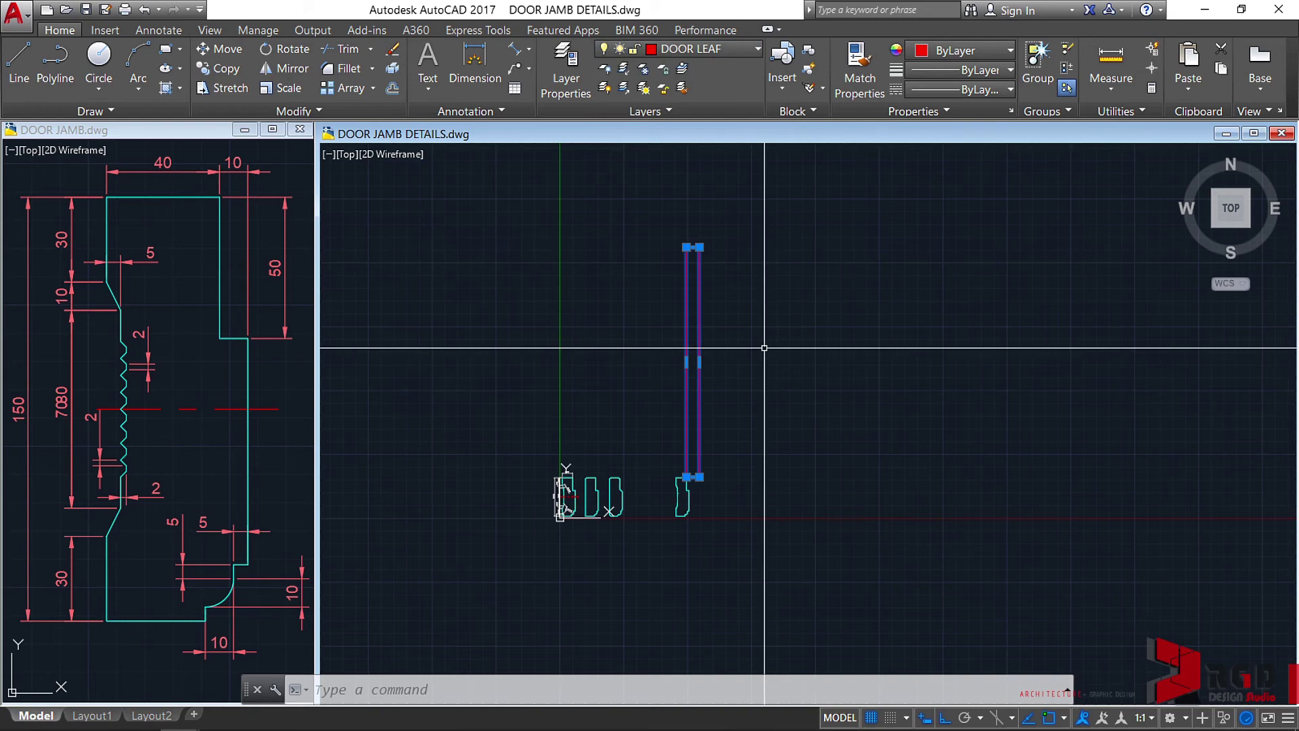
key("Escape")
mouse_move(691, 400)
middle_mouse_down()
mouse_move(676, 372)
mouse_move(639, 380)
middle_mouse_up()
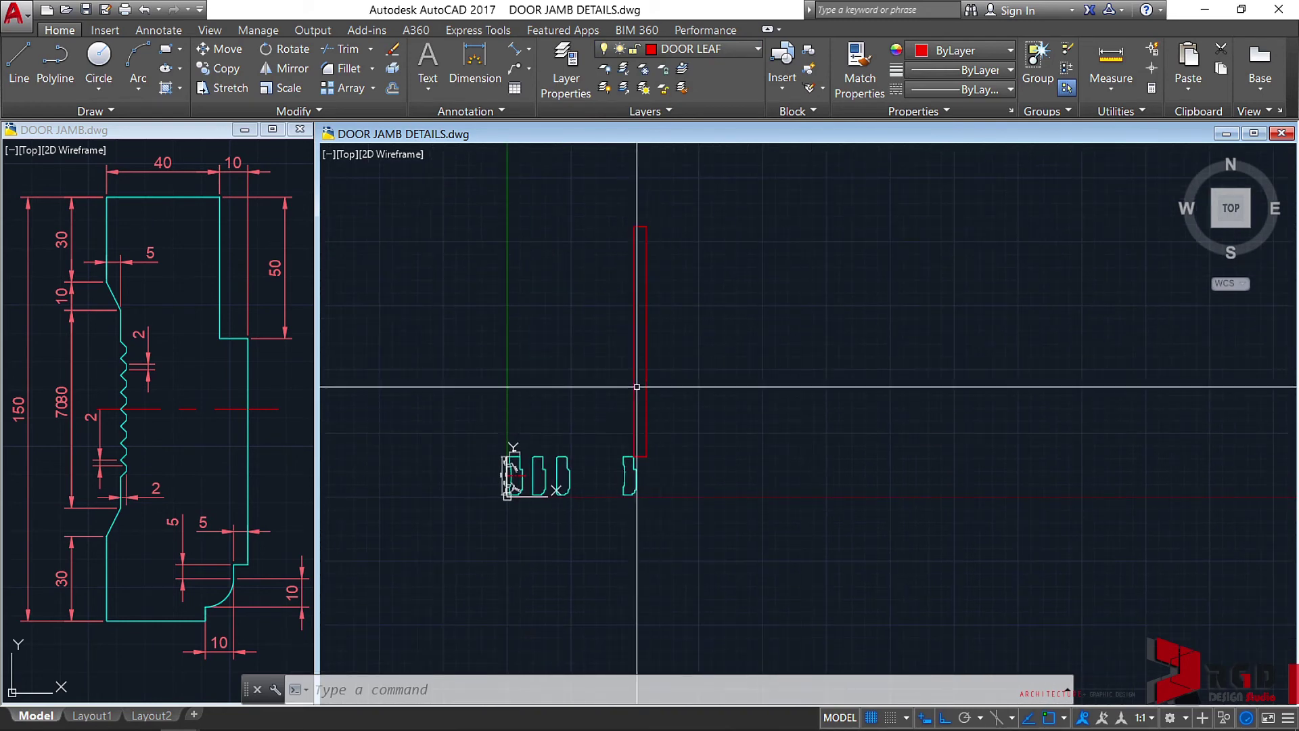
middle_click_drag(677, 406, 636, 407)
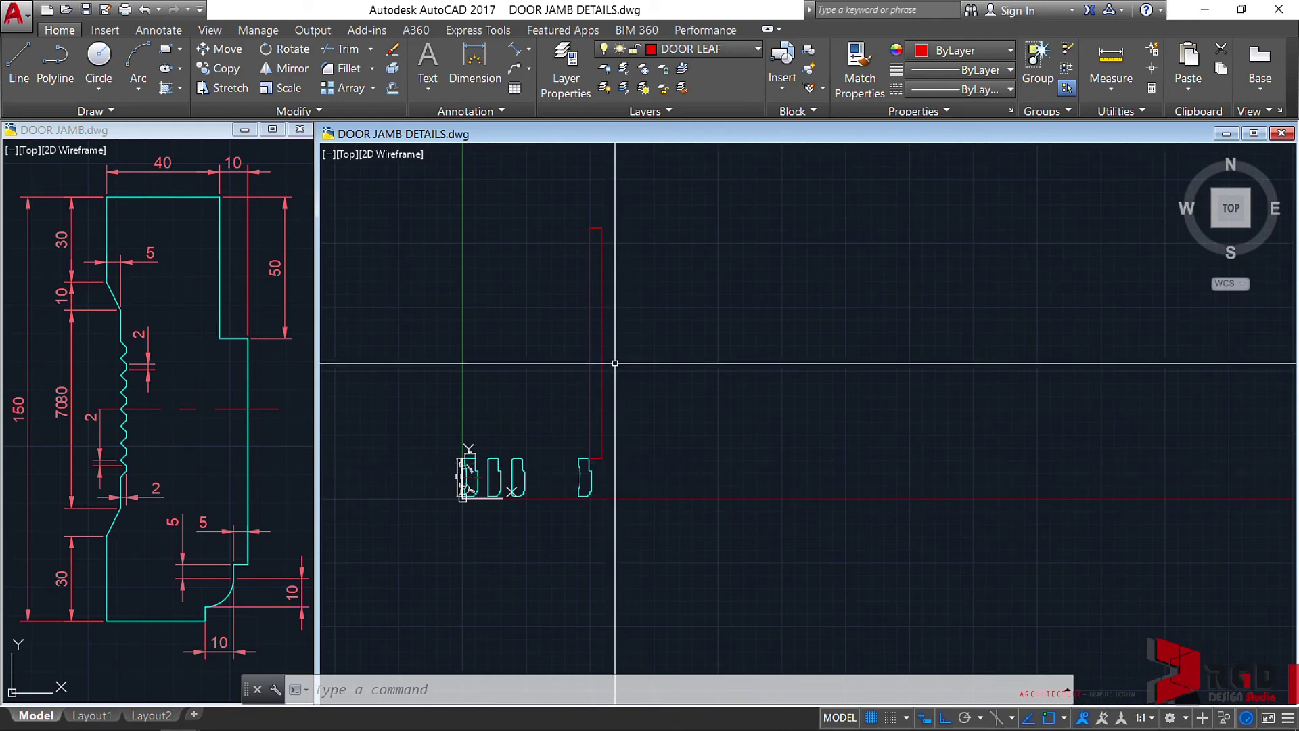
middle_click_drag(627, 462, 584, 457)
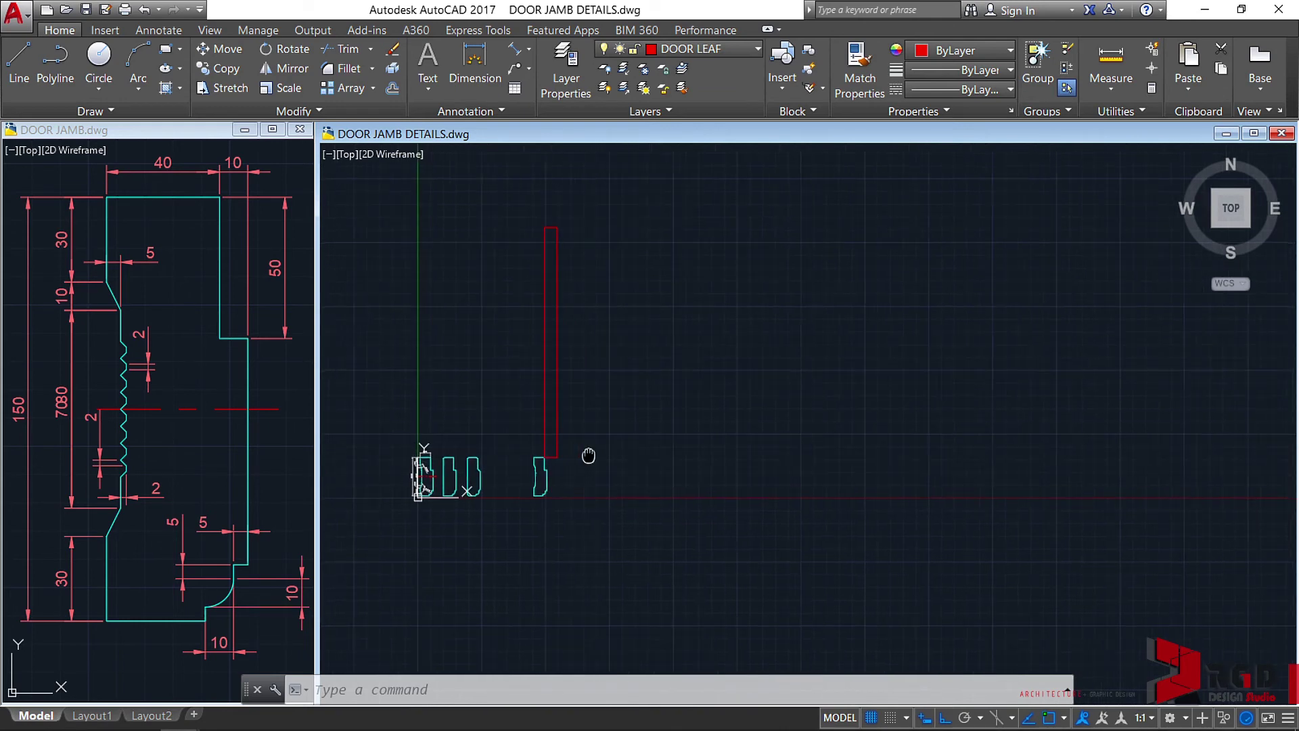
left_click(554, 529)
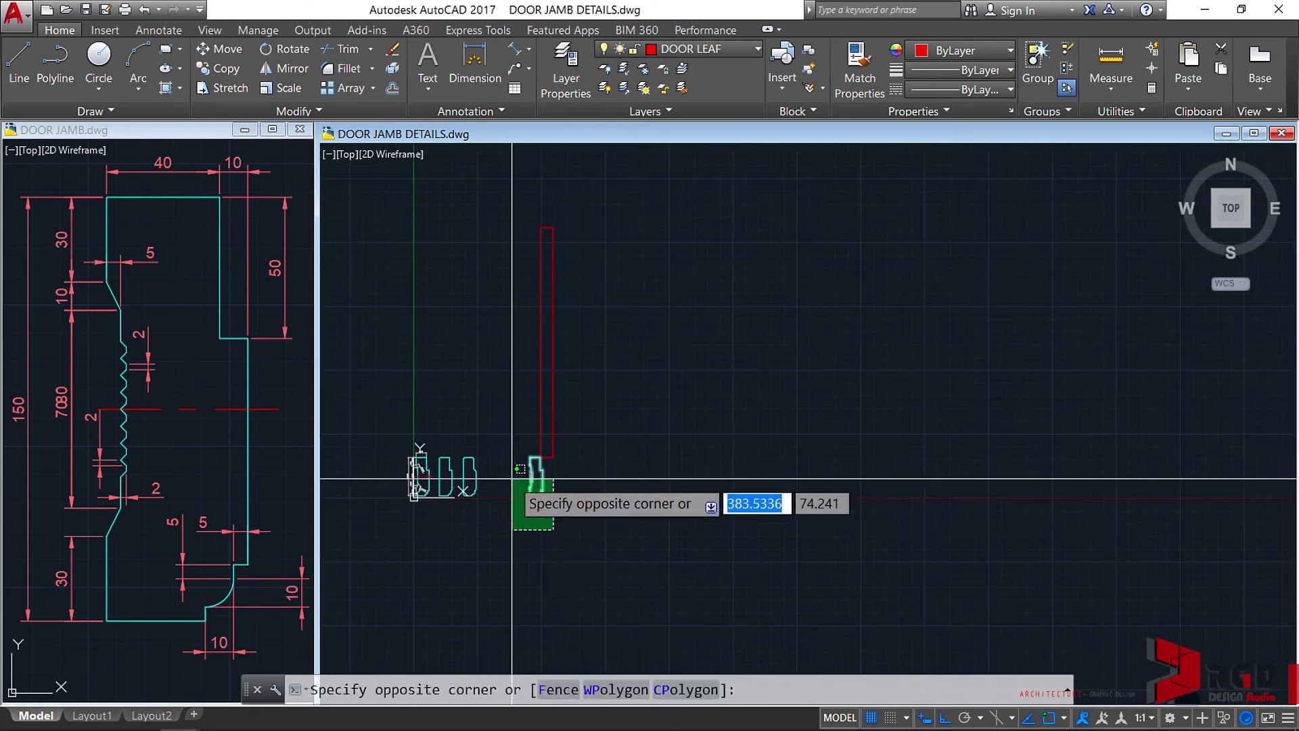
key("Escape")
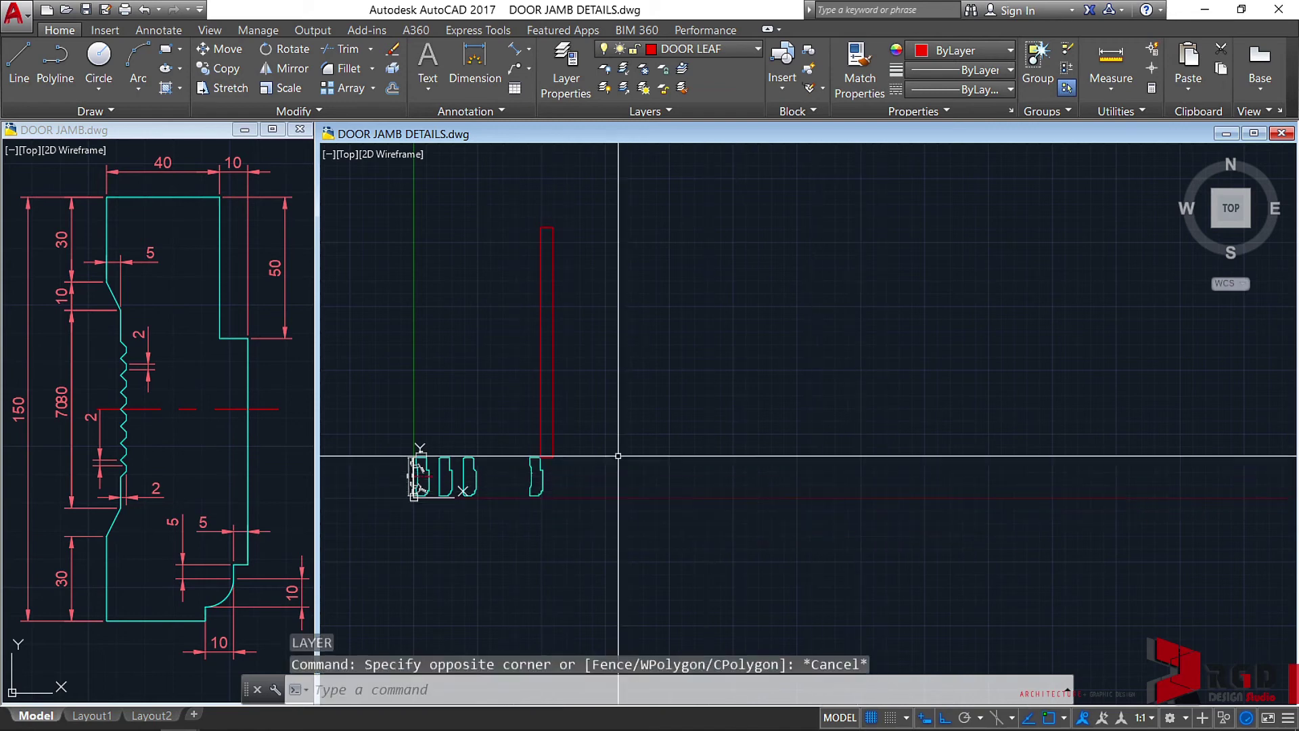
middle_click_drag(584, 440, 704, 444)
scroll(684, 413, "up", 2)
left_click(691, 389)
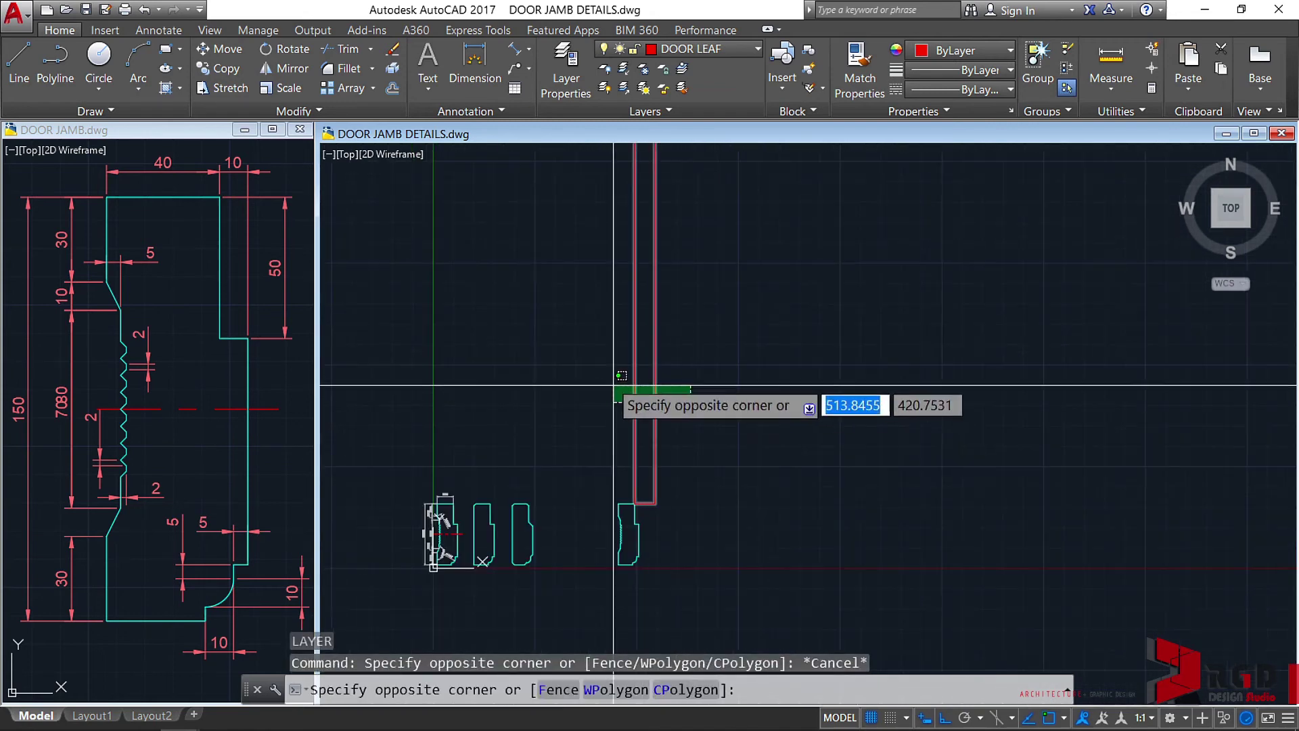
key("Escape")
middle_click_drag(810, 426, 819, 481)
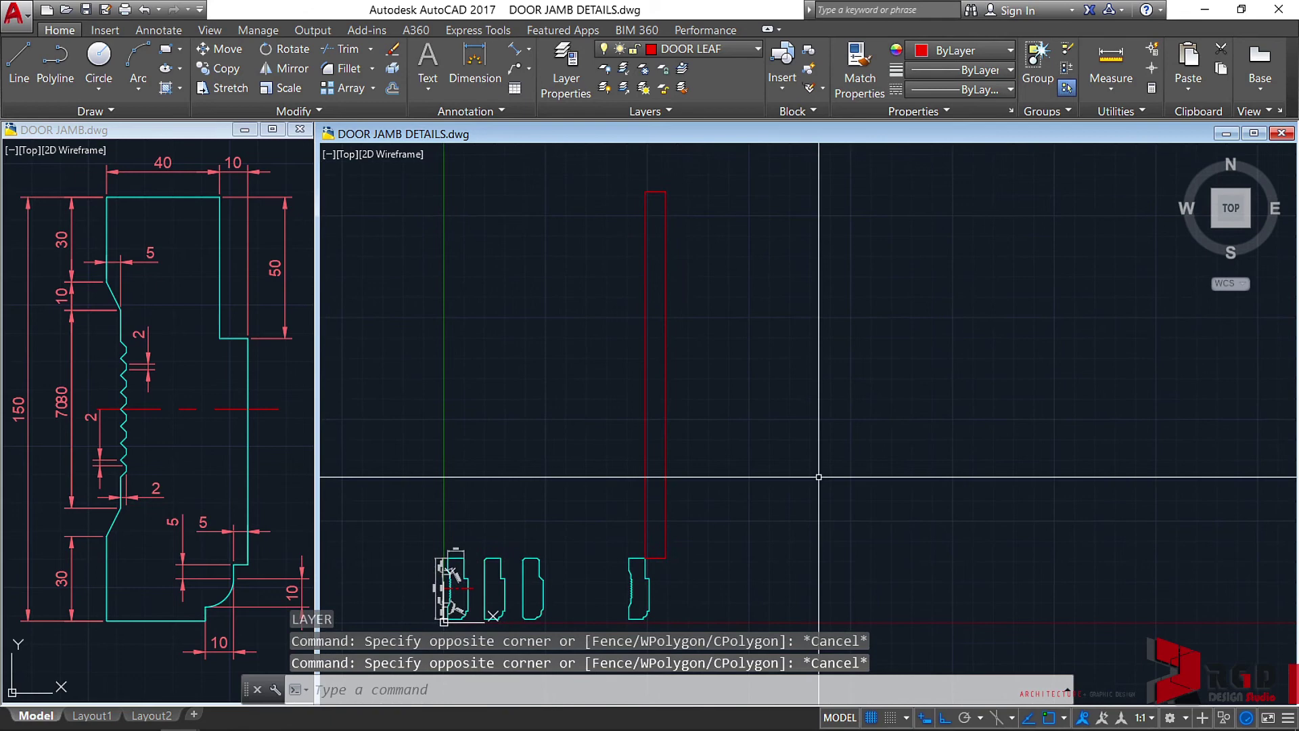
type("A")
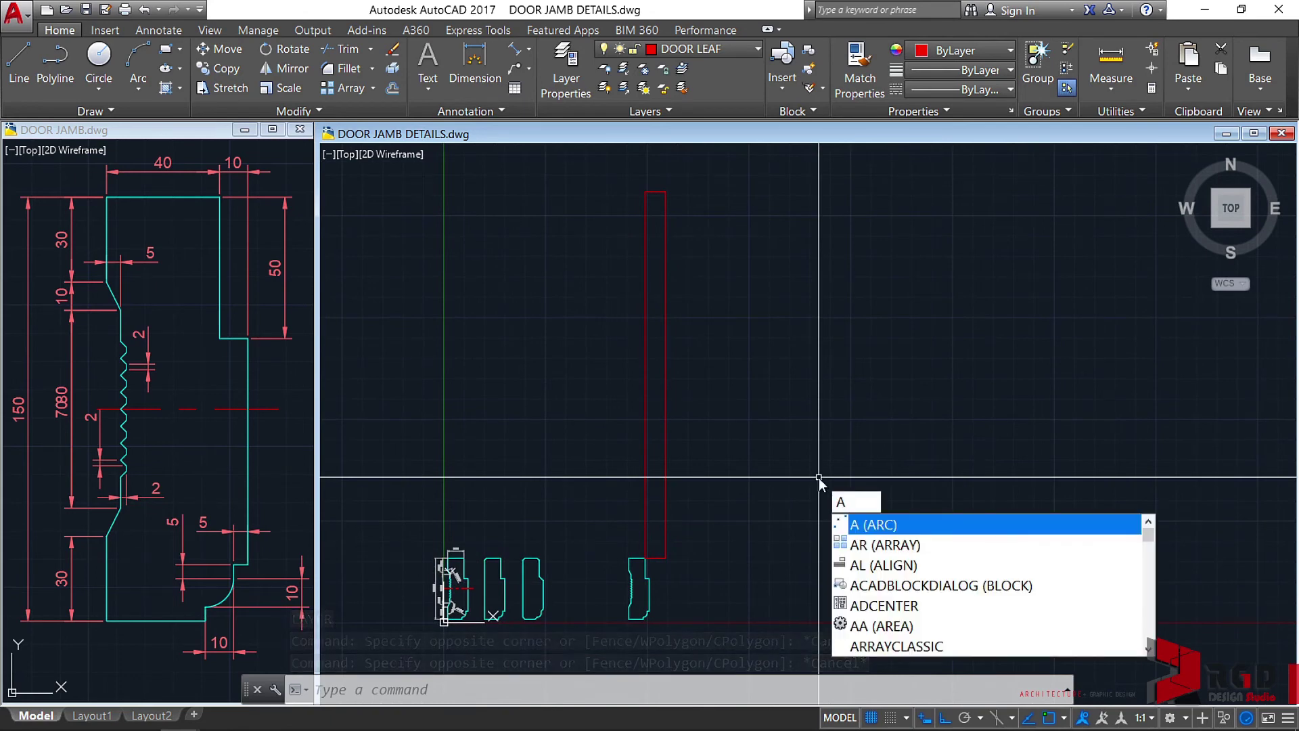
Cancel the pending command and start a Center, Start, End arc
key("Escape")
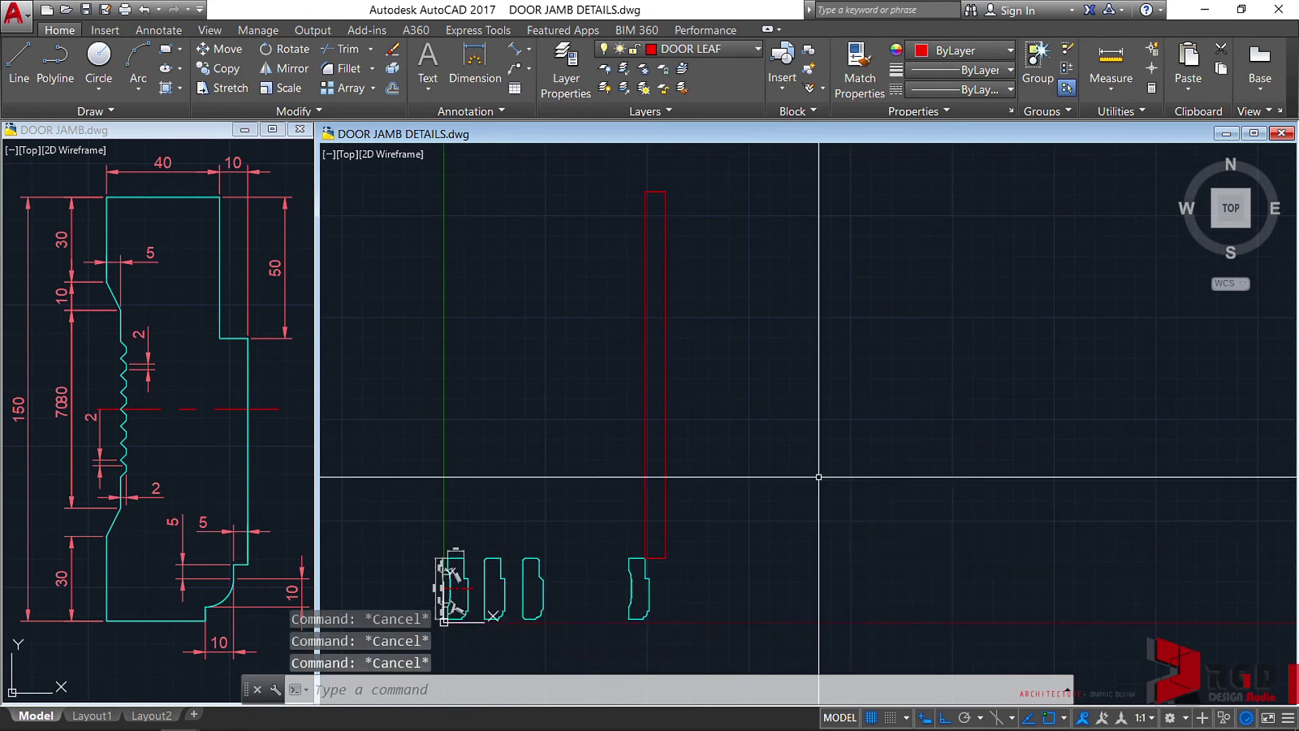
left_click(138, 88)
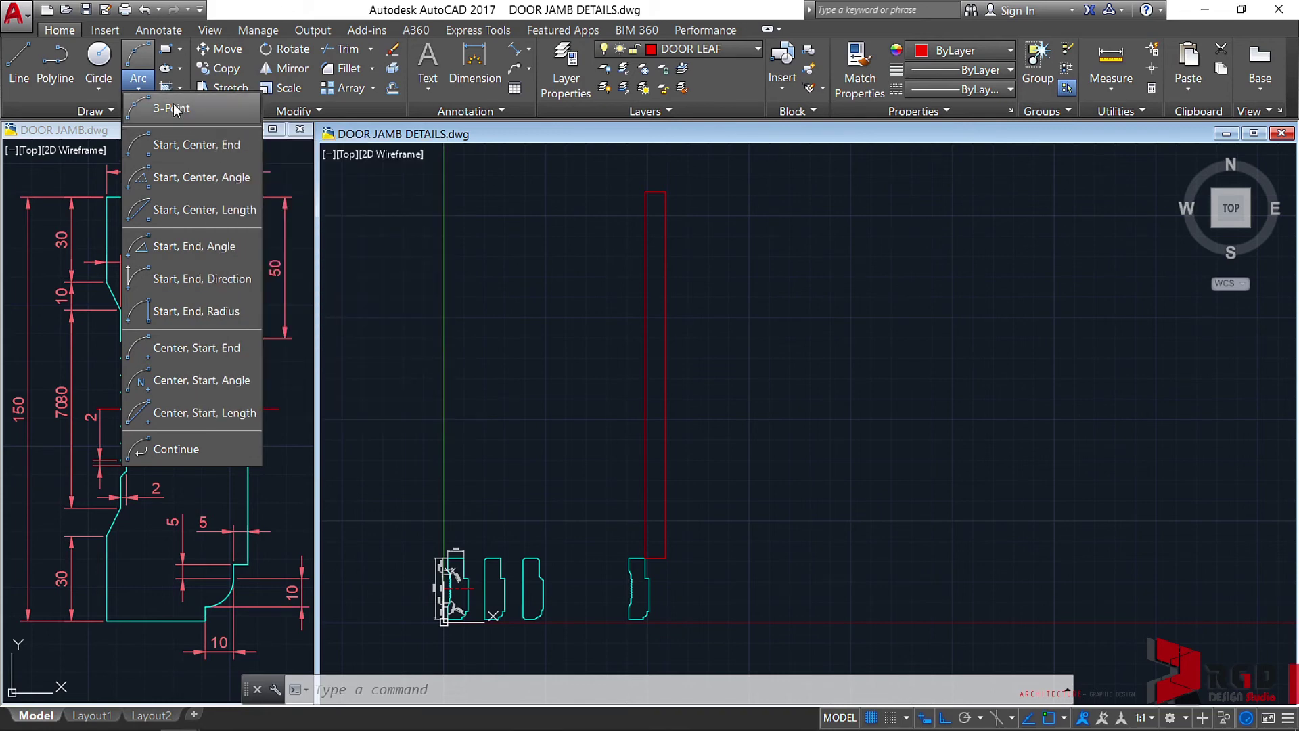
left_click(186, 352)
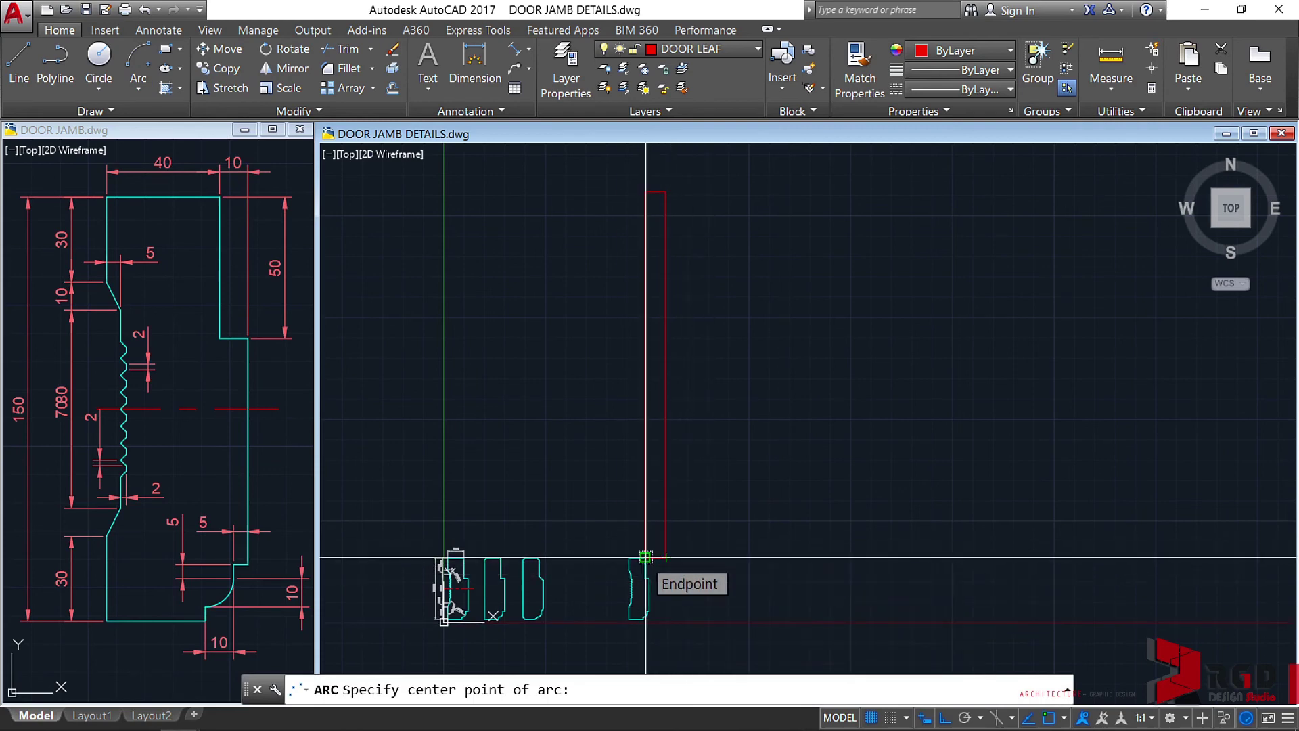
Draw the 90° swing arc centred on the leaf's hinge corner, from its top down to hinge level
scroll(646, 557, "up", 4)
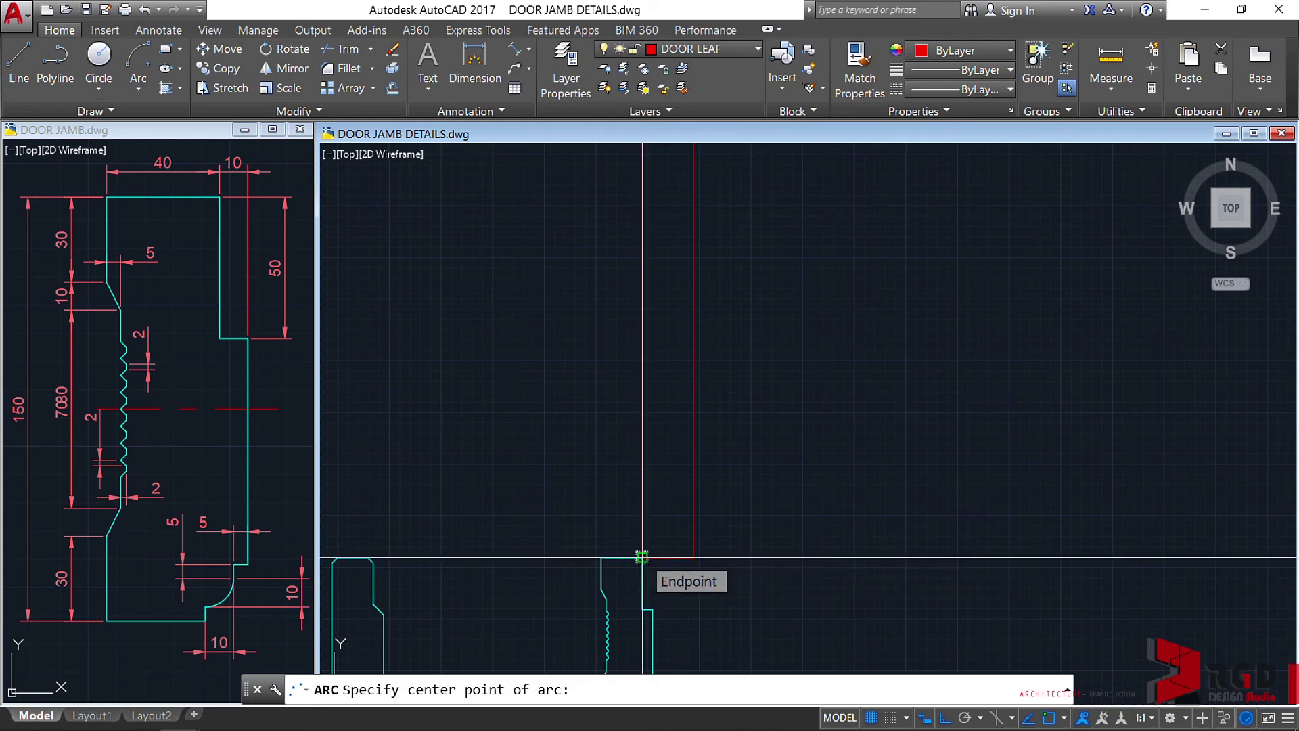
left_click(643, 557)
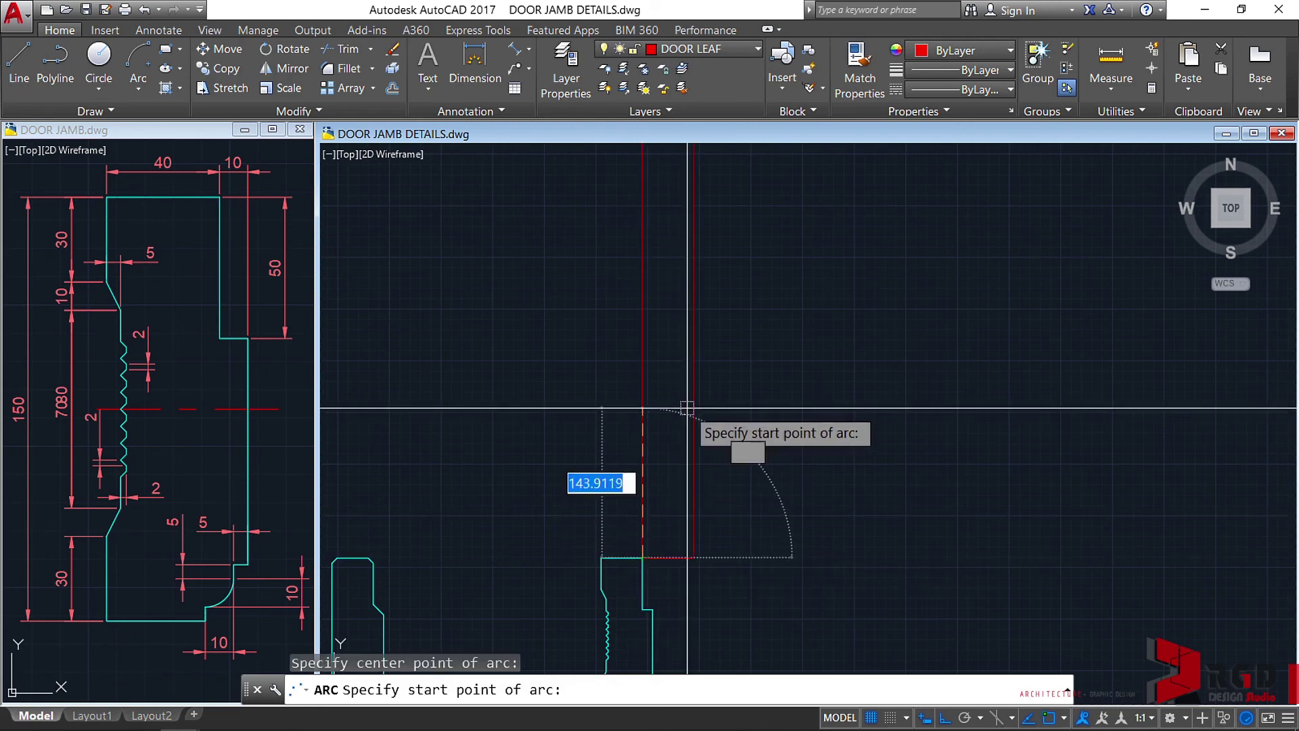
scroll(687, 407, "down", 4)
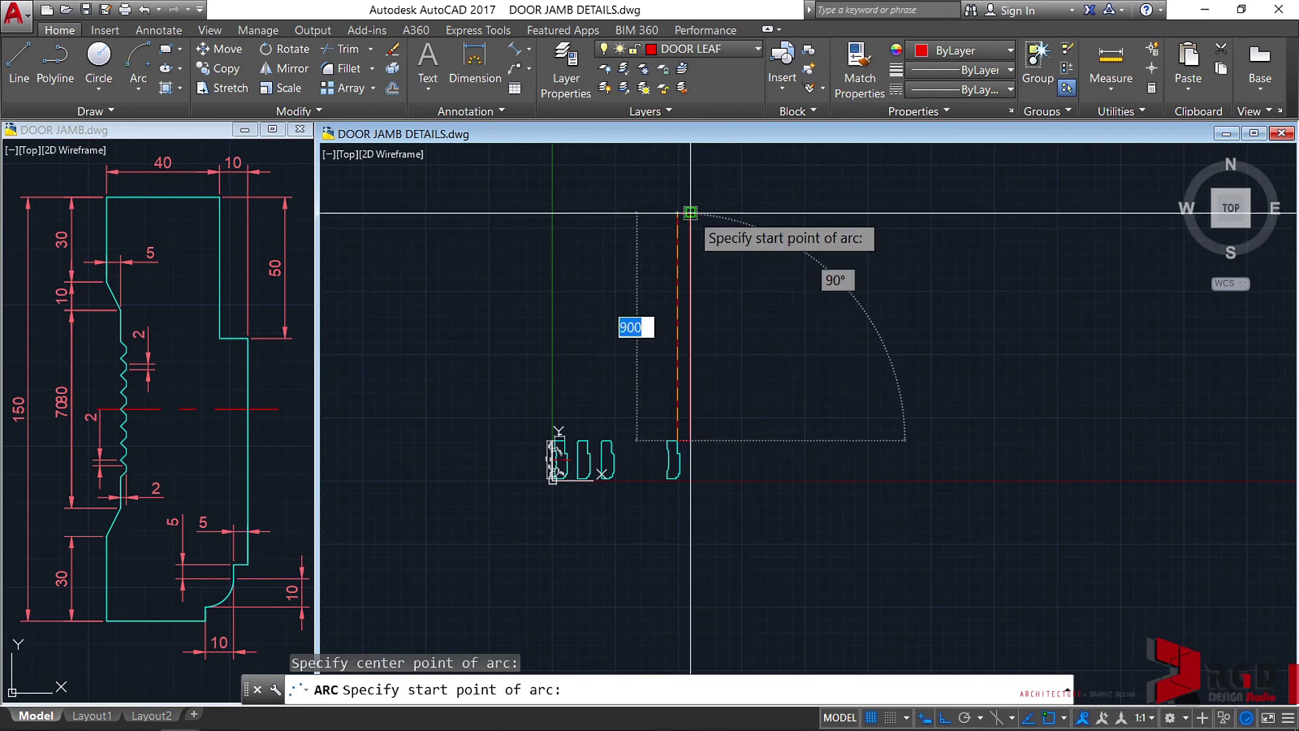
scroll(690, 213, "up", 4)
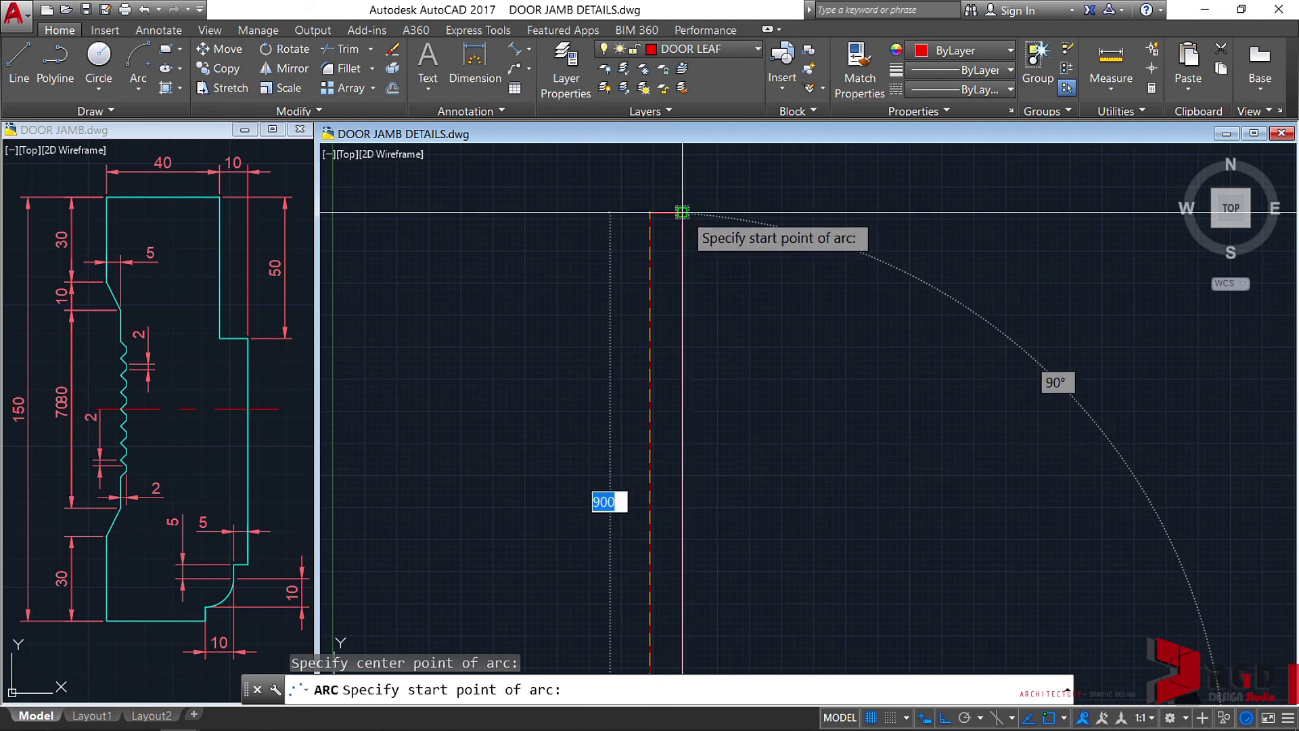
left_click(682, 213)
scroll(709, 238, "down", 4)
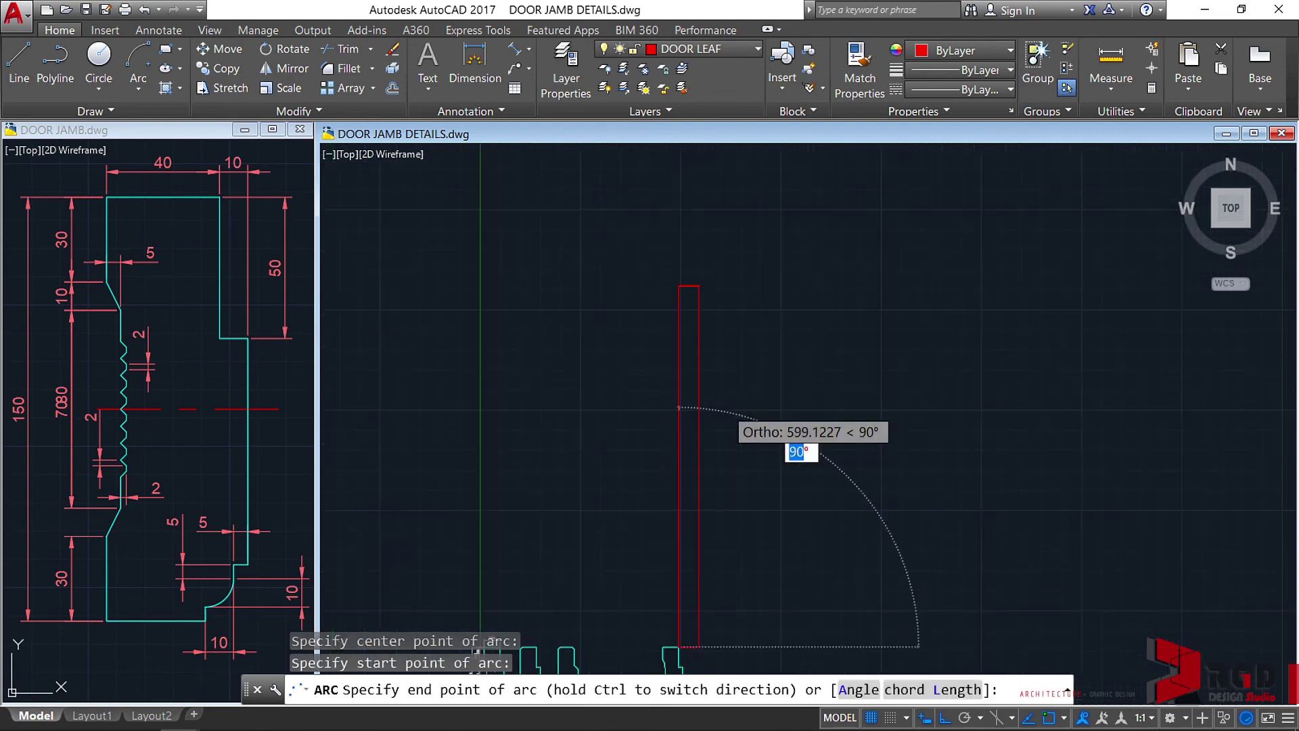
scroll(723, 409, "down", 2)
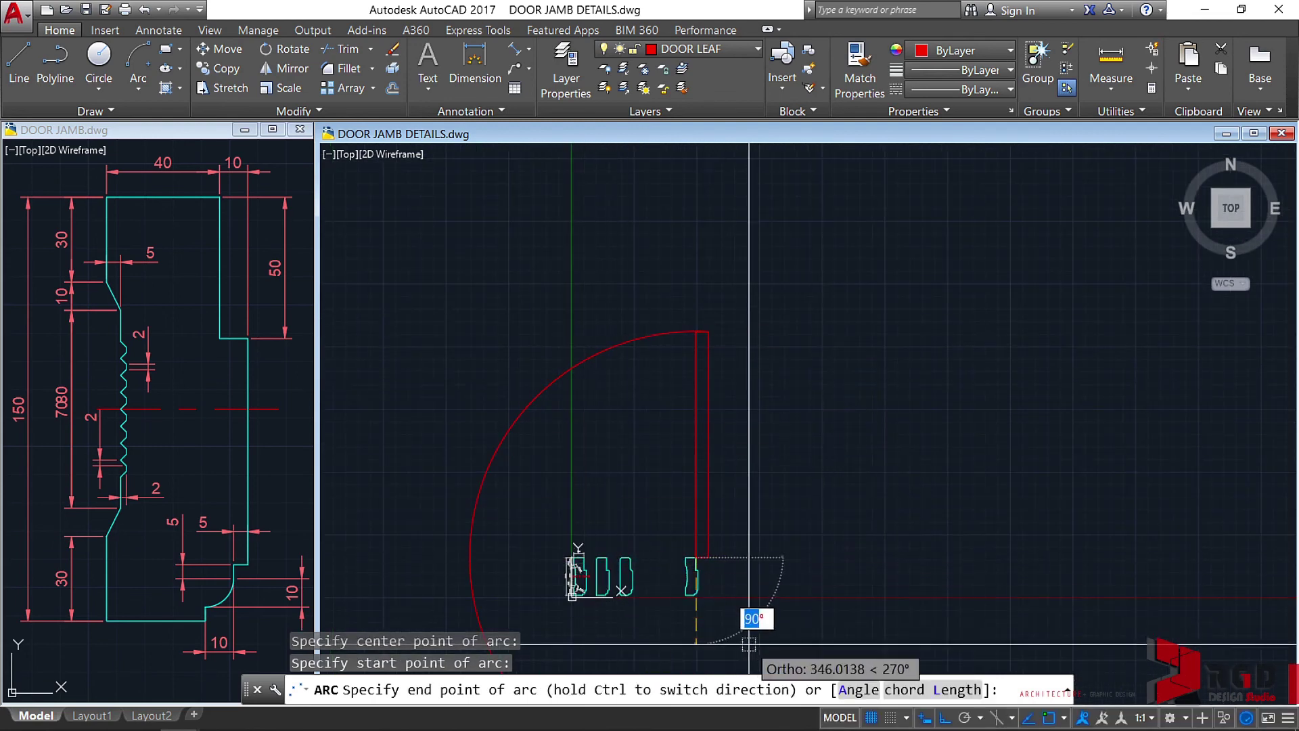
middle_click_drag(826, 569, 839, 425)
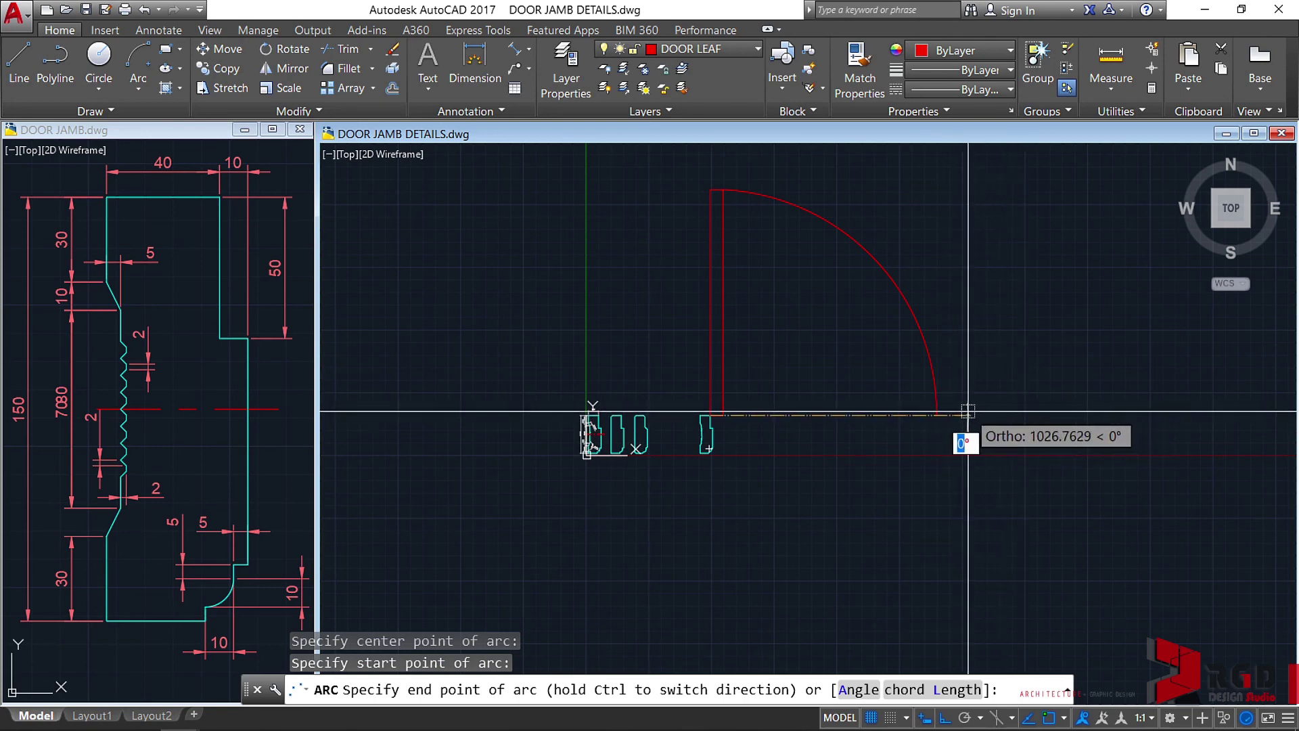
left_click(968, 411)
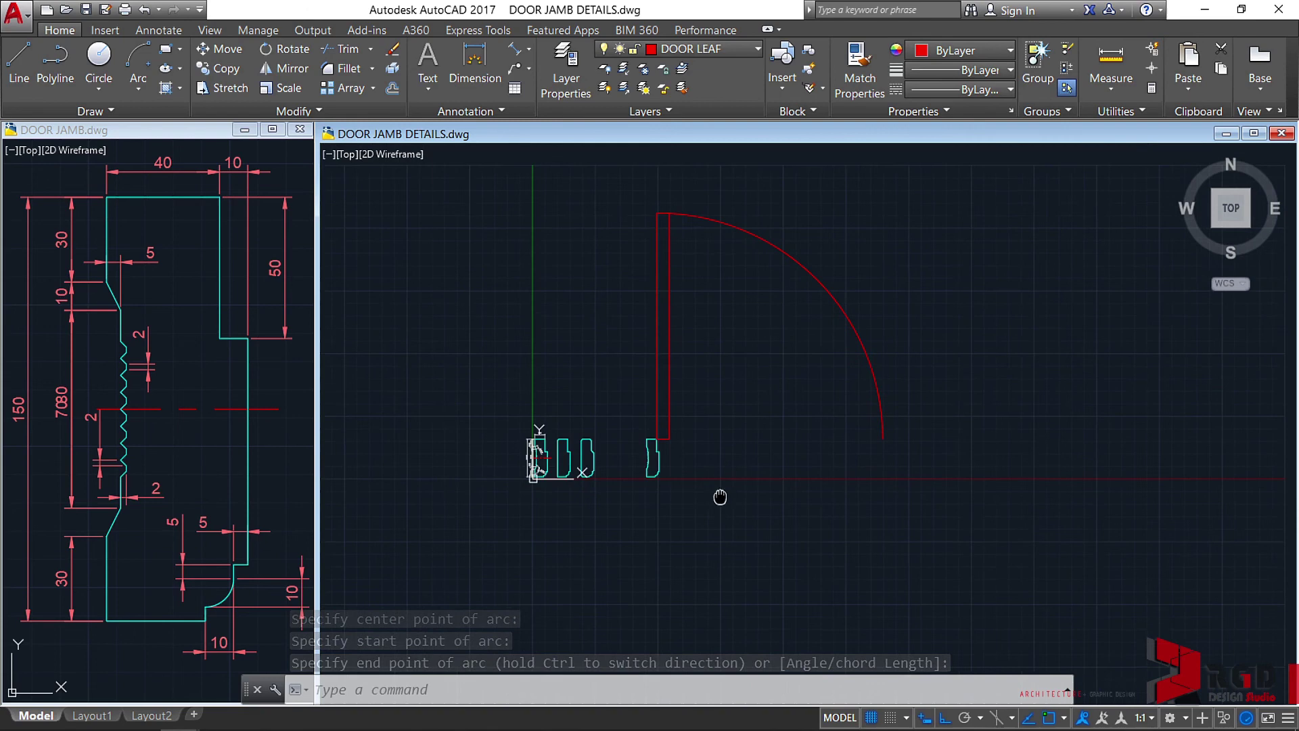
Draw a helper line from the jamb corner to the swing arc's end point
middle_click_drag(720, 497, 706, 503)
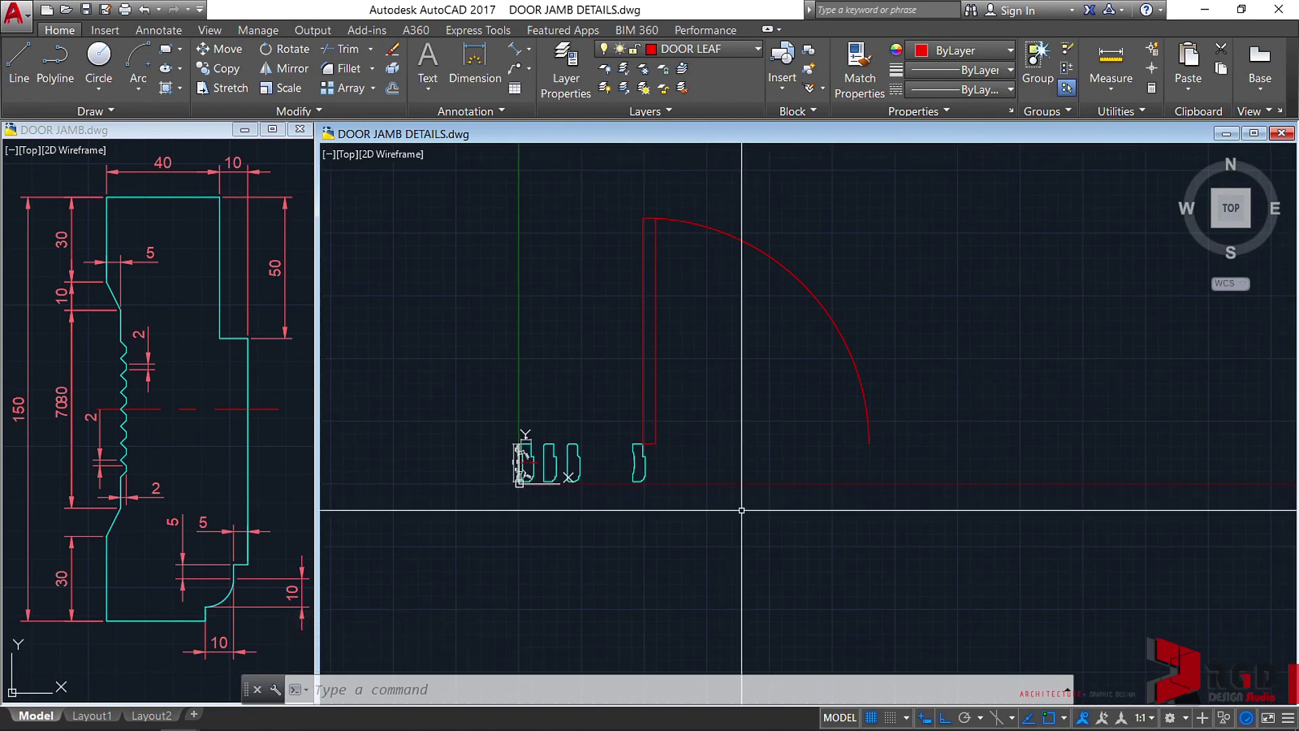
type("l")
key("Return")
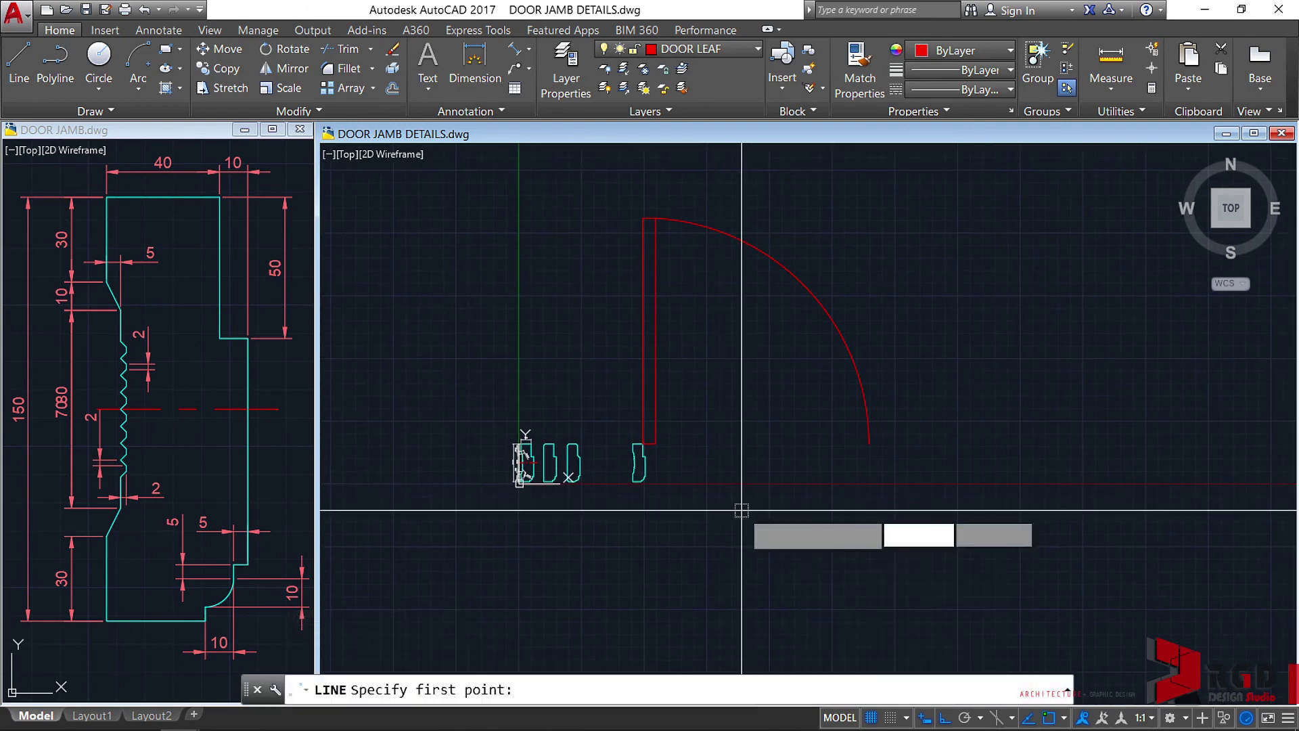
scroll(652, 461, "up", 4)
left_click(623, 420)
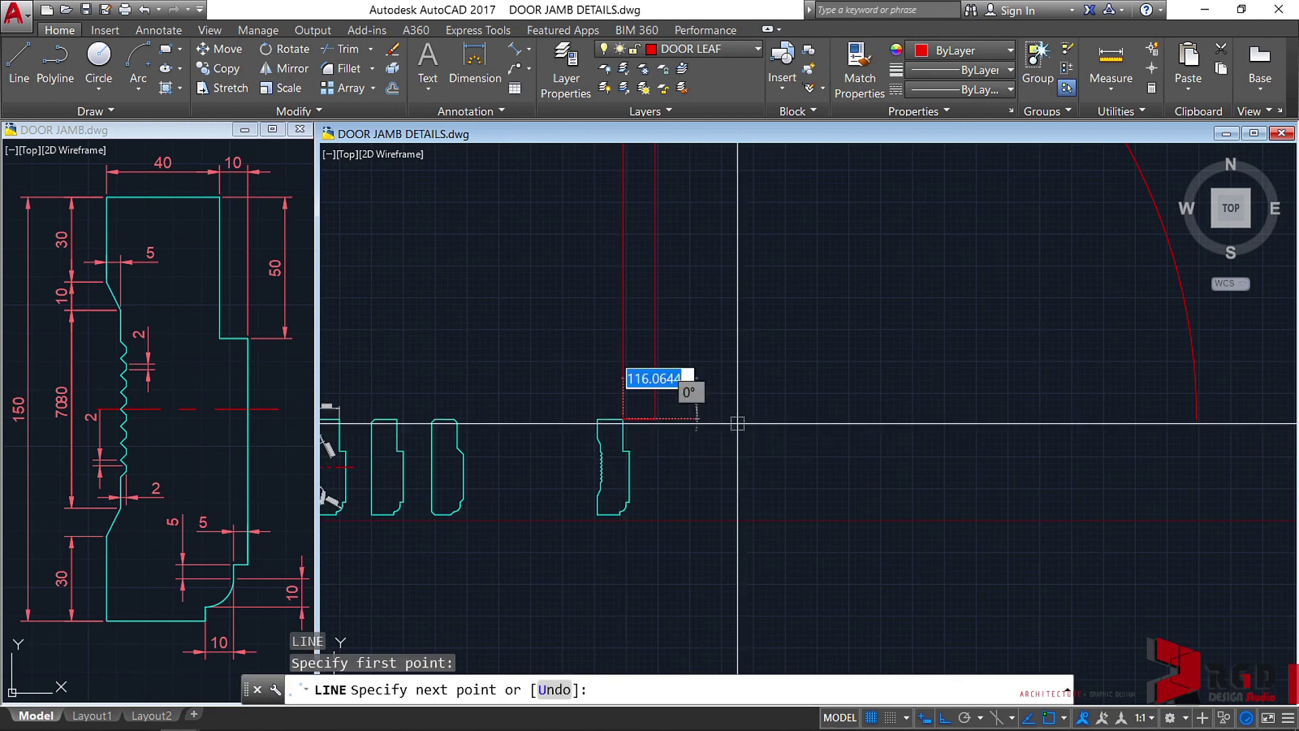
left_click(1197, 418)
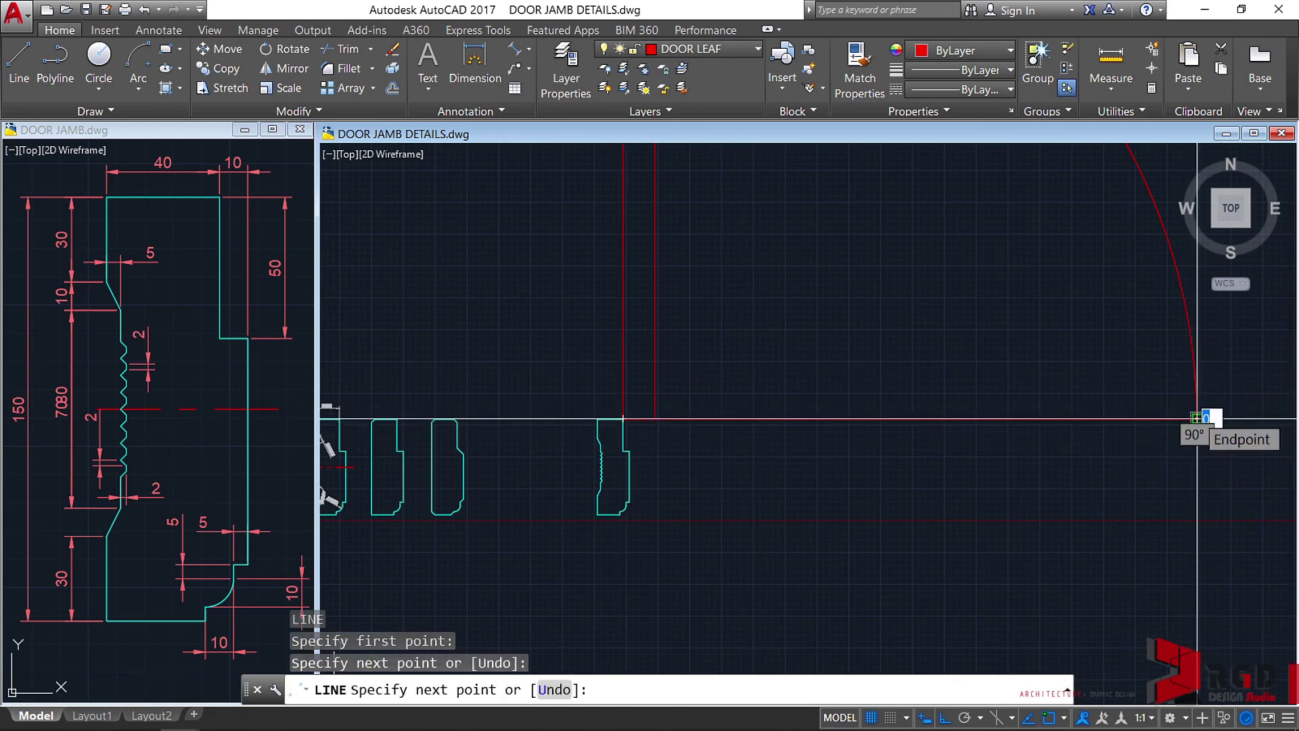
key("Return")
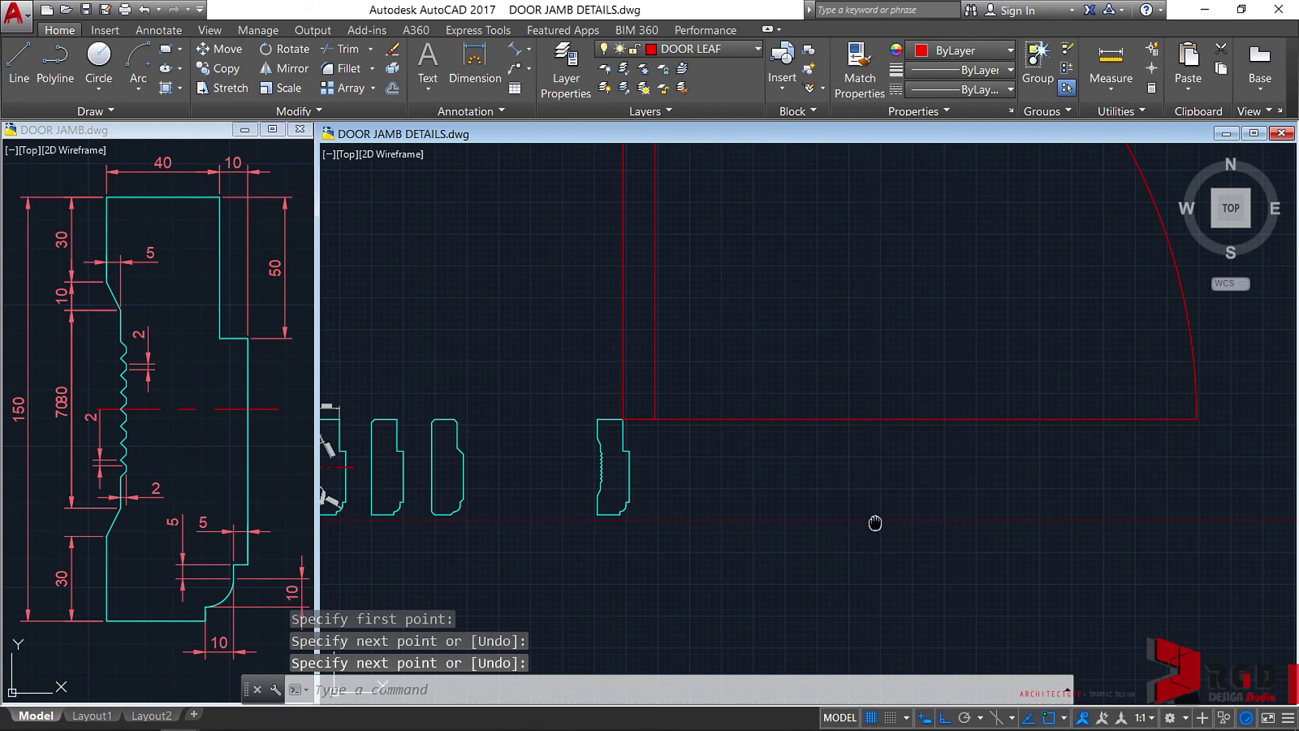
Mirror the jamb profile about a vertical axis through the helper line's midpoint, keeping the original
middle_click_drag(875, 523, 901, 492)
left_click(688, 528)
left_click(606, 467)
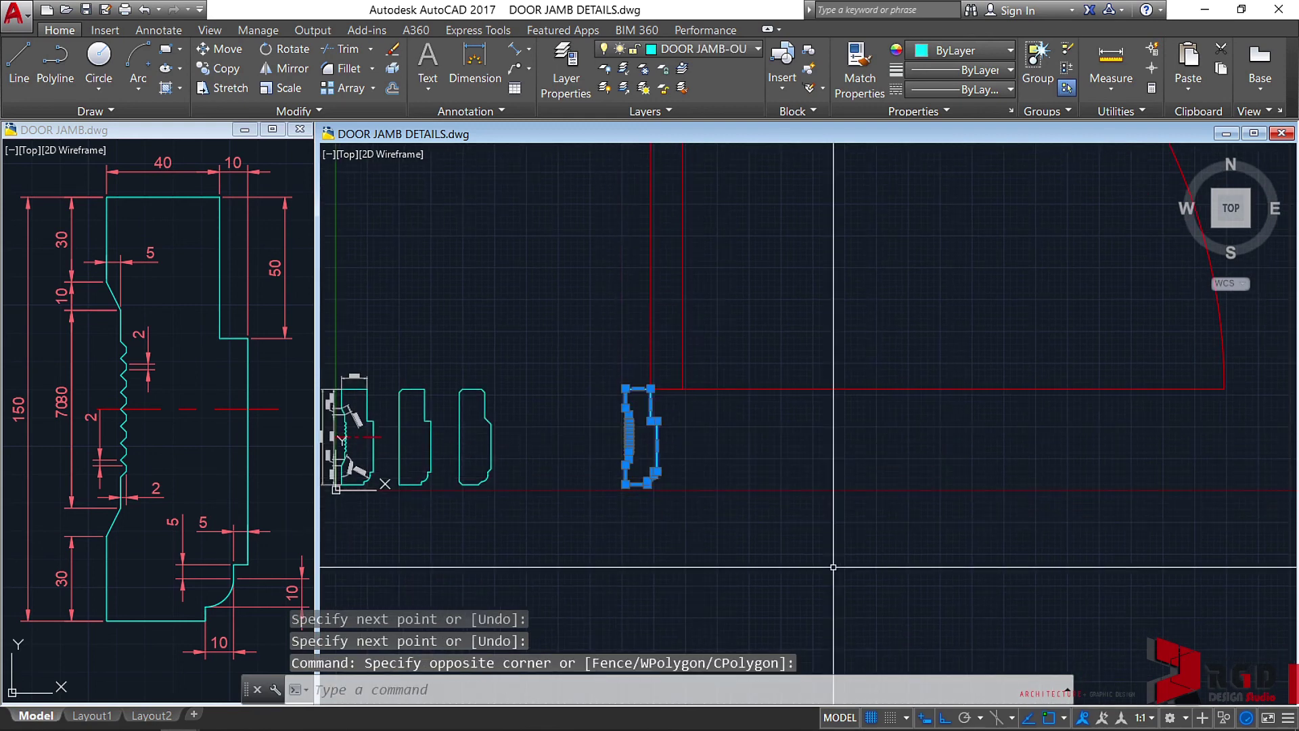
key("Return")
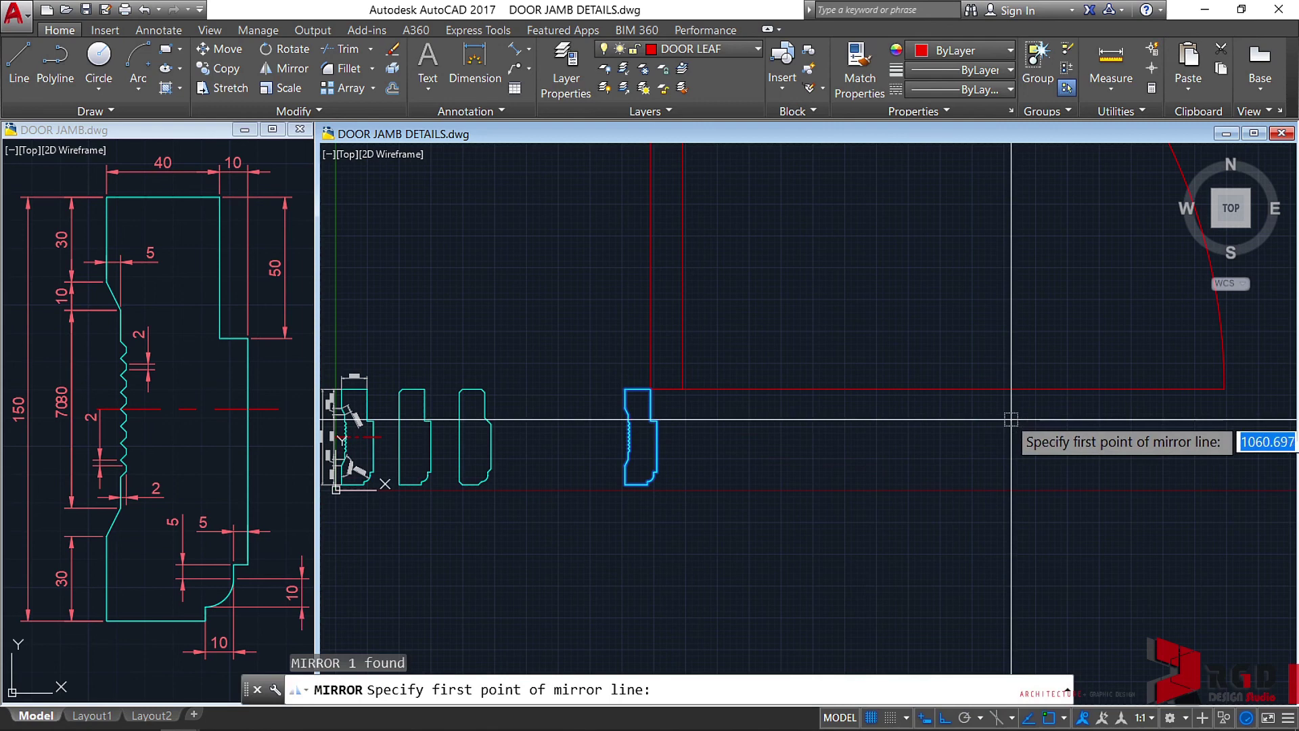
left_click(937, 389)
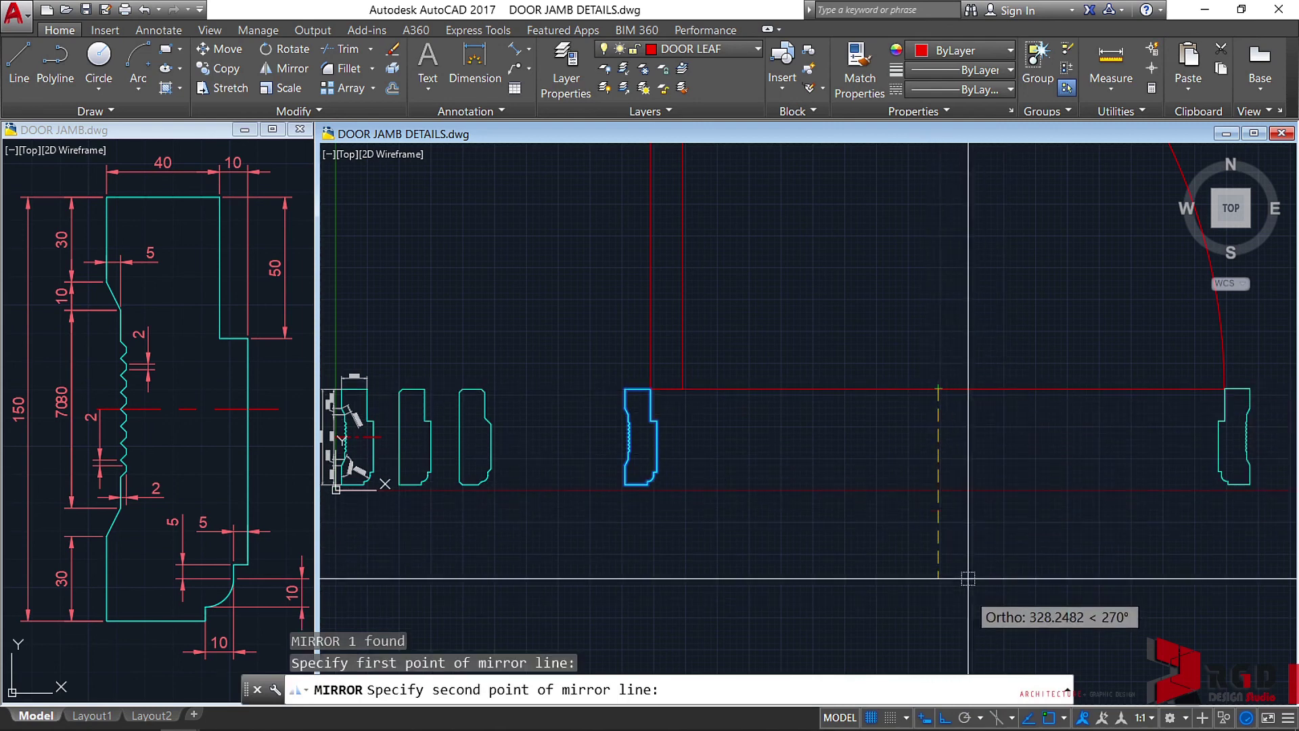
left_click(950, 630)
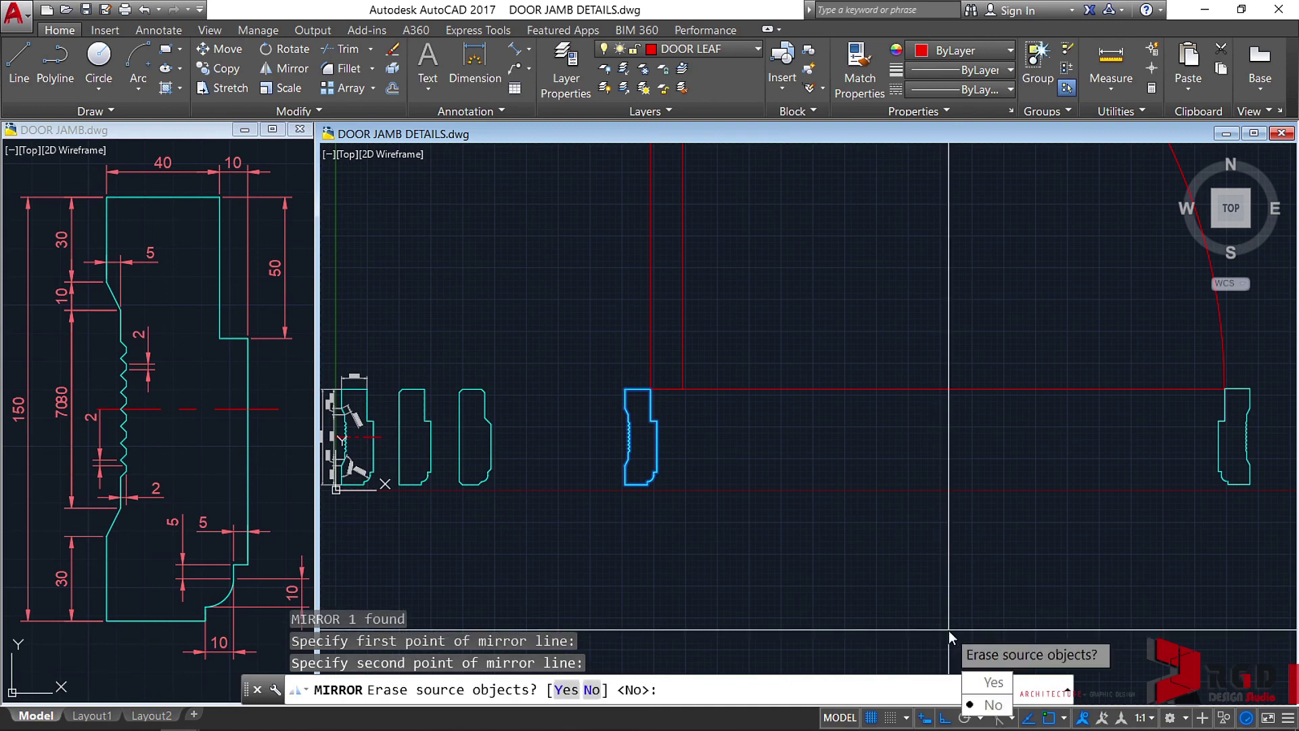
key("Return")
Erase the horizontal helper line below the door leaf
scroll(944, 575, "down", 2)
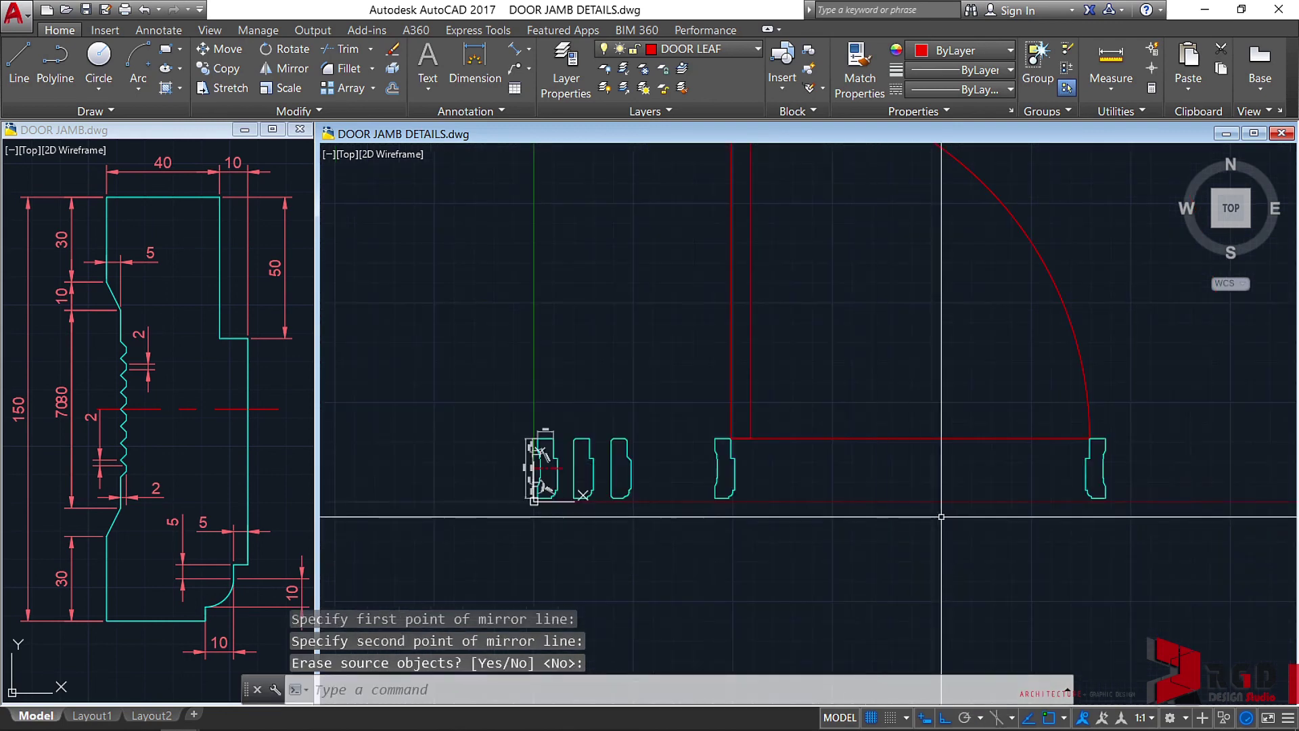
middle_click_drag(937, 522, 838, 576)
left_click(862, 466)
left_click(816, 556)
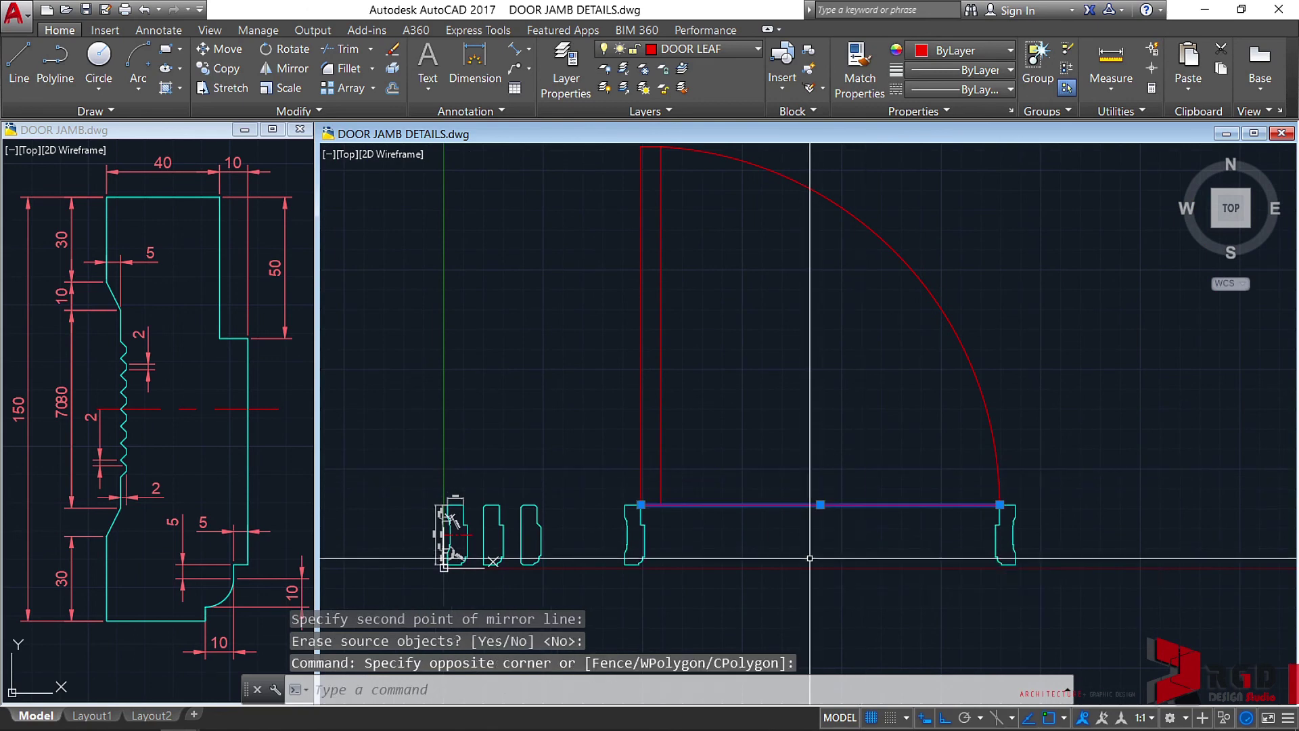
key("Delete")
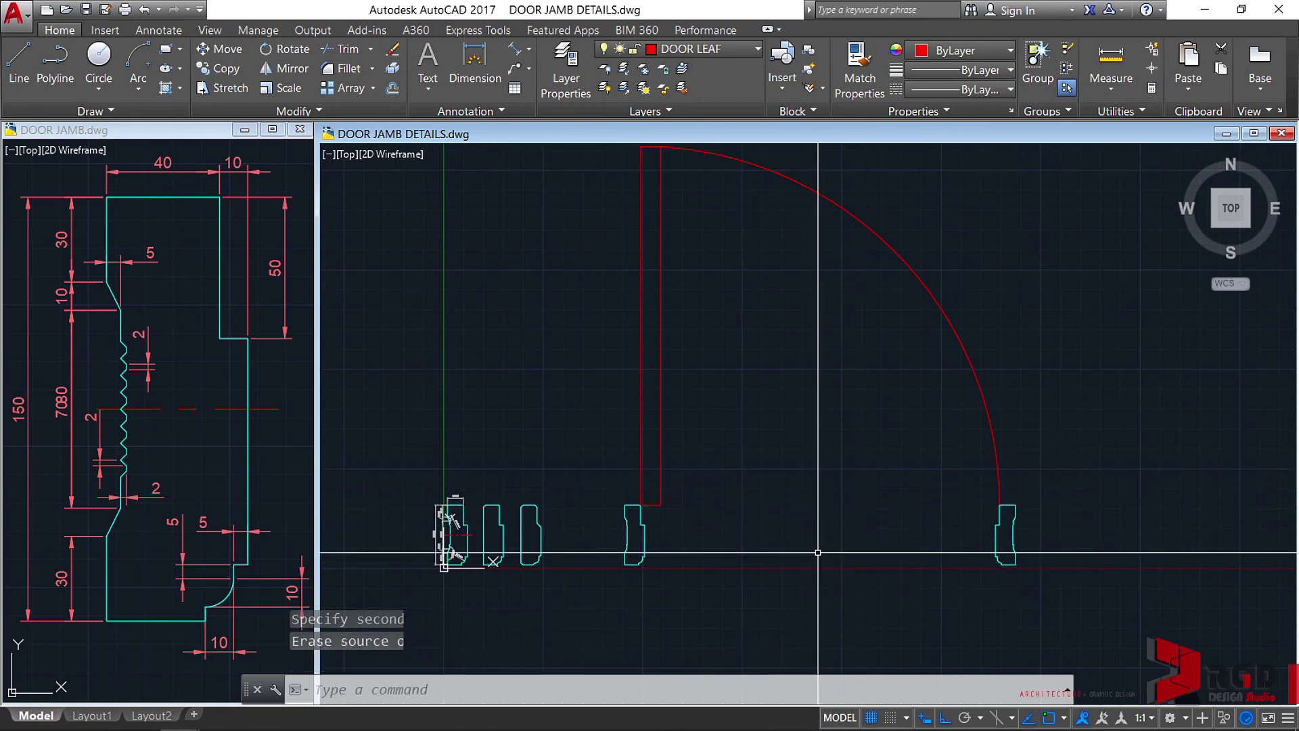
middle_click_drag(867, 536, 883, 567)
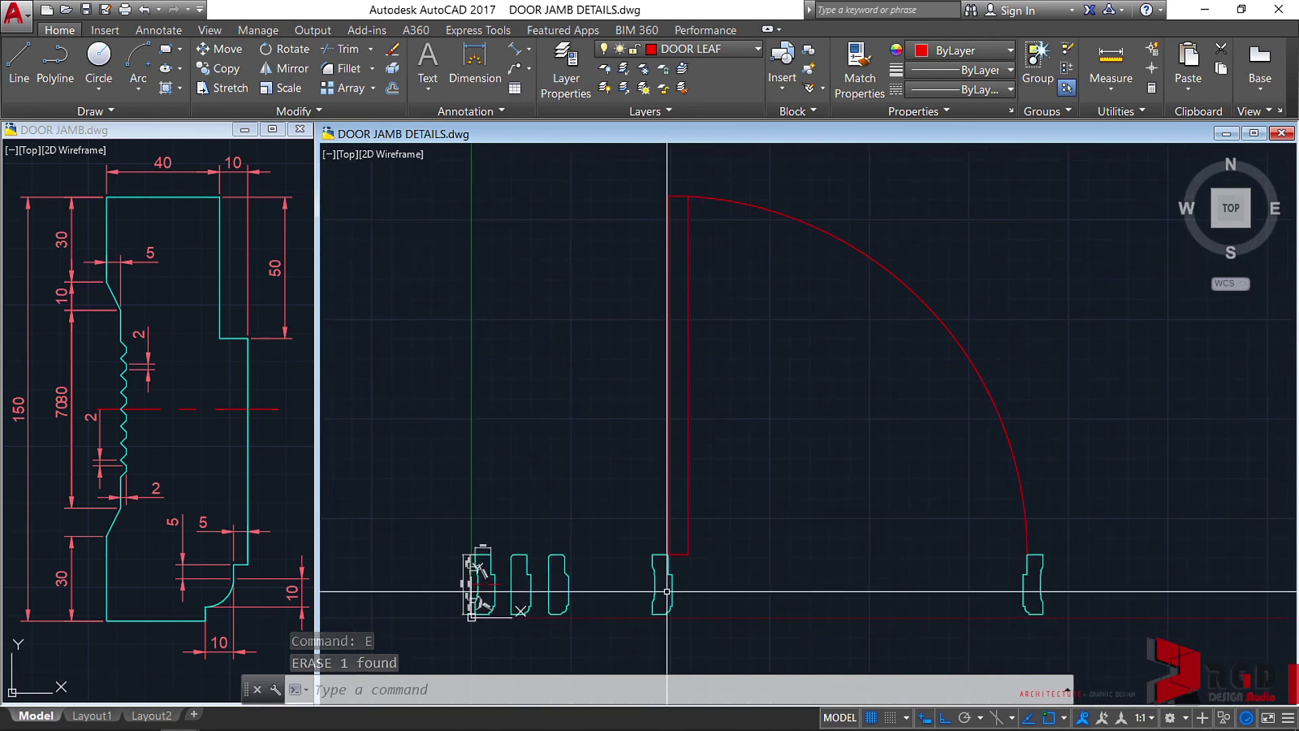